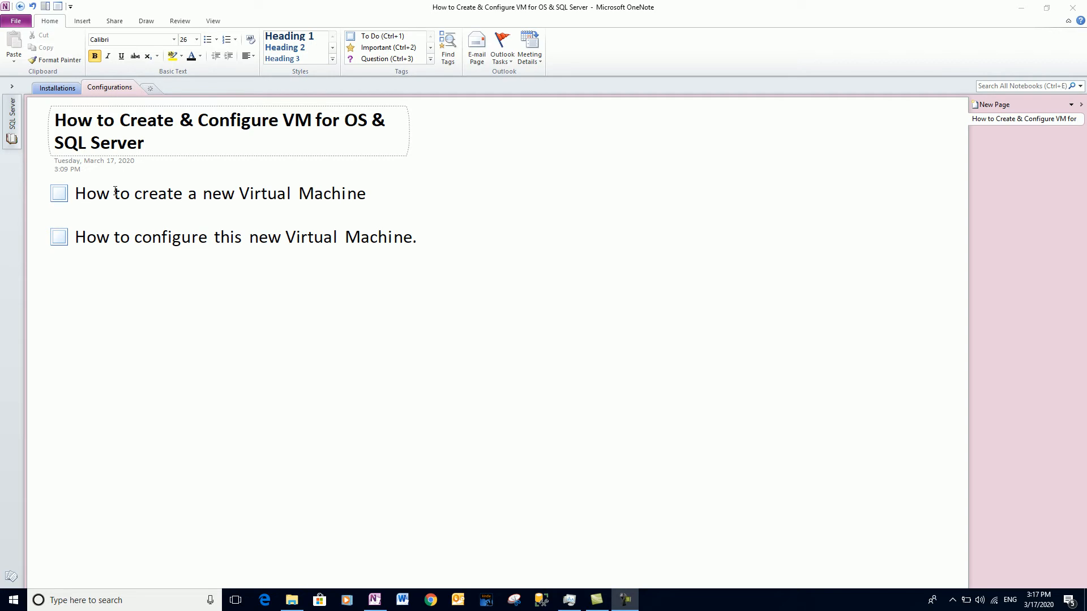
Check off the create and configure virtual machine to-dos in OneNote, then minimize OneNote.
{"action": "left_click", "coordinate": [59, 193]}
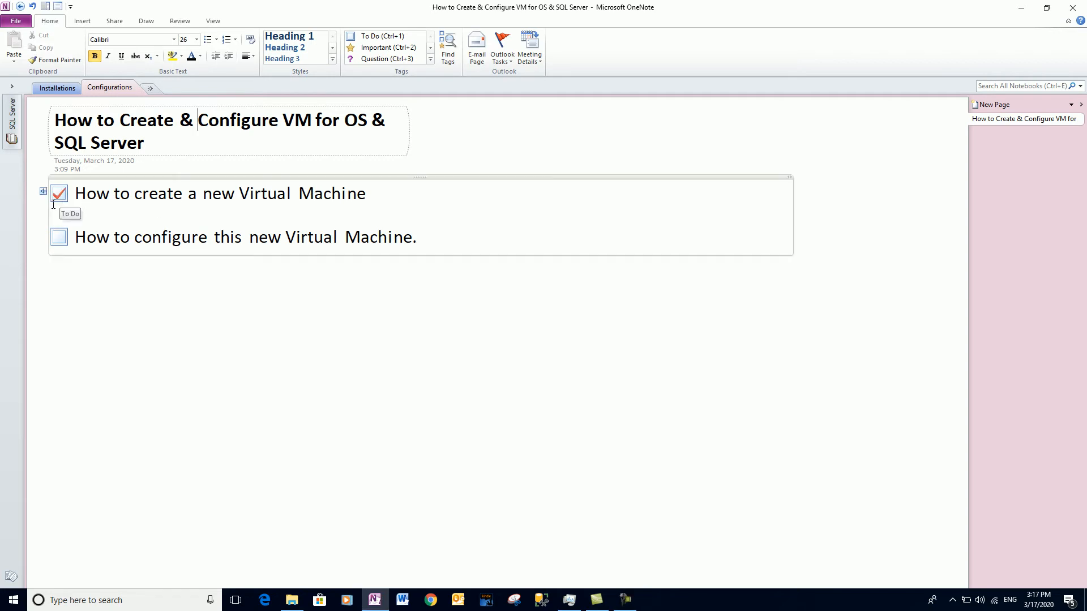
{"action": "left_click", "coordinate": [60, 242]}
{"action": "left_click", "coordinate": [1024, 7]}
{"action": "left_click", "coordinate": [117, 223]}
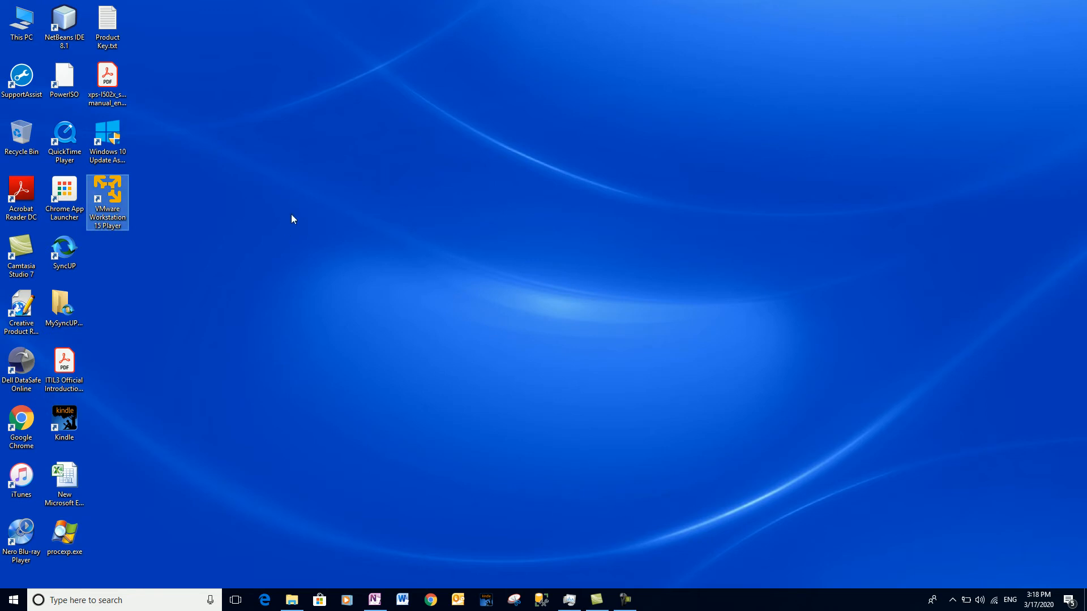
Launch VMware Workstation 15 Player from its desktop shortcut and maximize its window.
{"action": "left_click", "coordinate": [374, 600]}
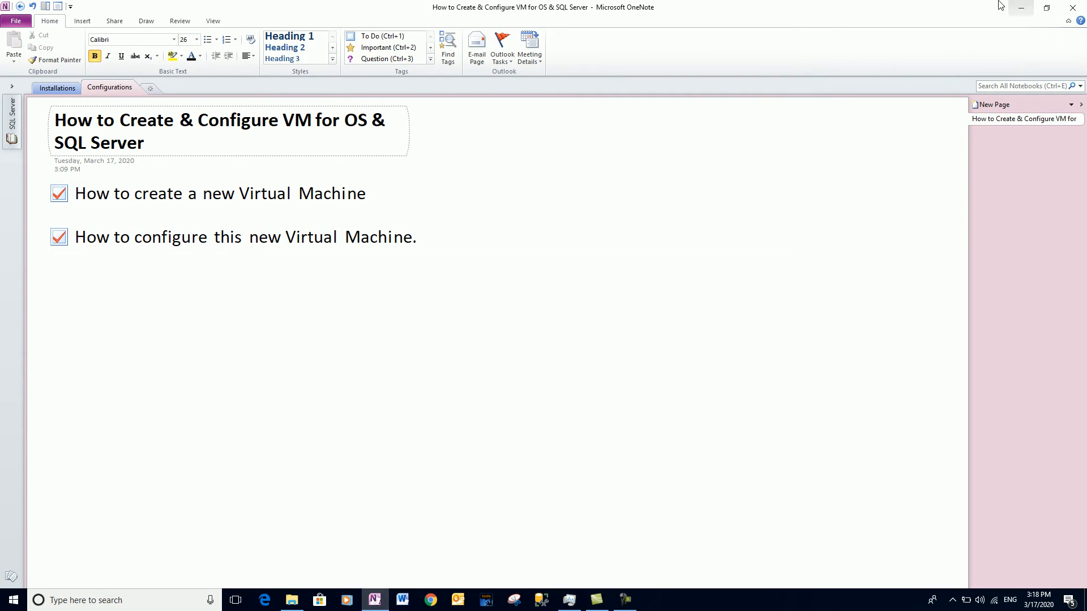
{"action": "left_click", "coordinate": [1020, 8]}
{"action": "left_click", "coordinate": [118, 209]}
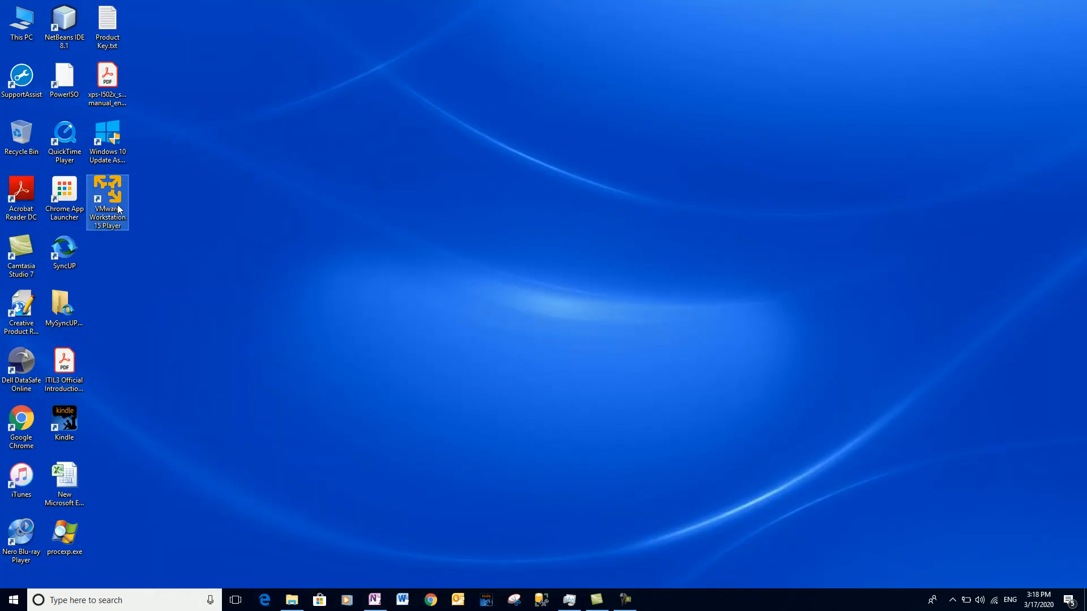
{"action": "double_click", "coordinate": [119, 210]}
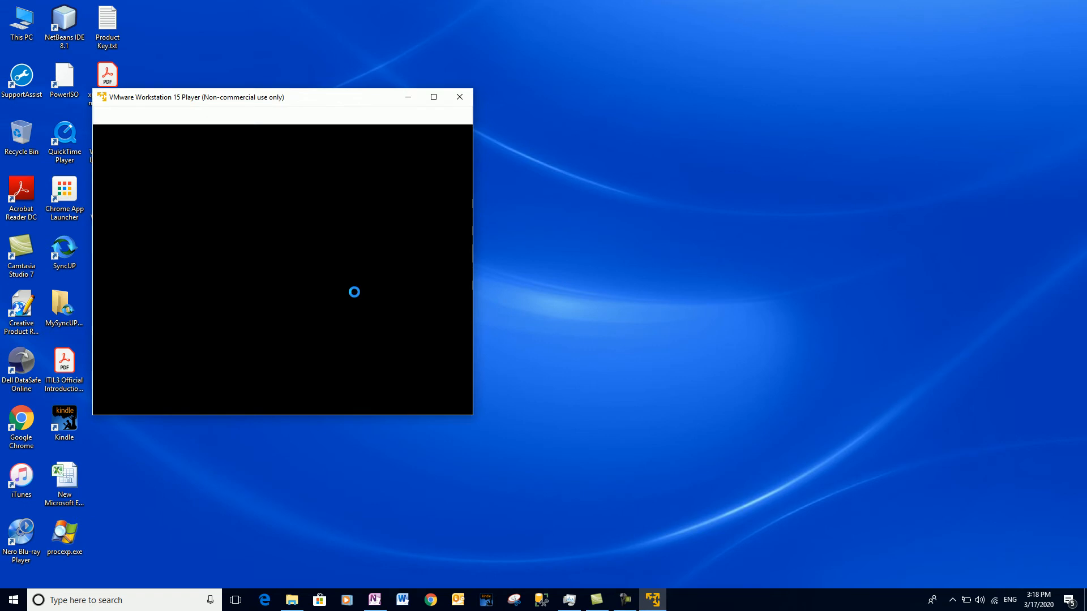
{"action": "left_click", "coordinate": [448, 96]}
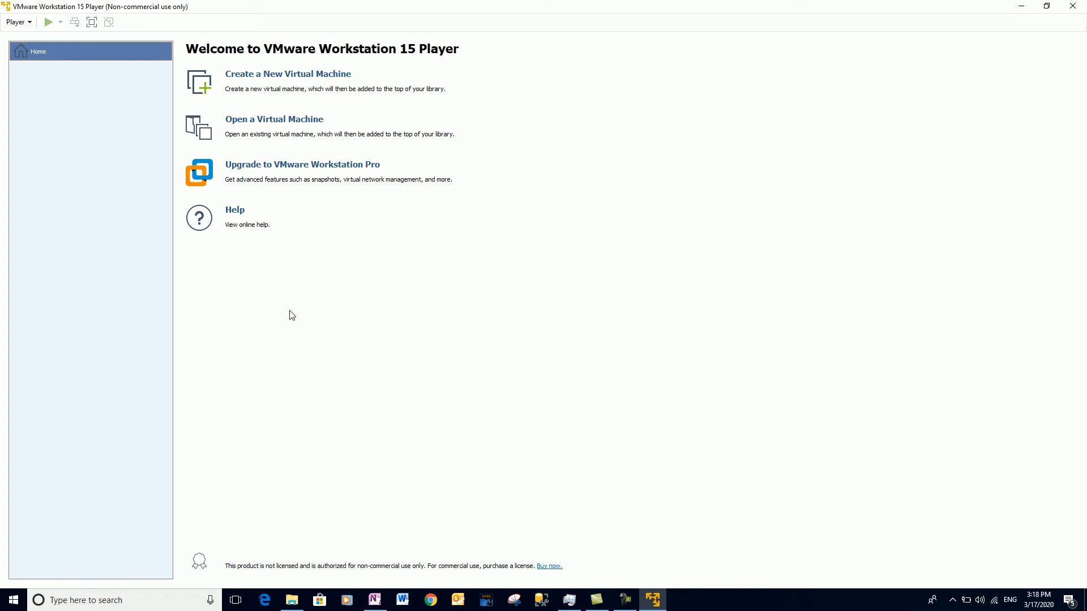
Start the New Virtual Machine Wizard and move its dialog up and to the left.
{"action": "left_click", "coordinate": [275, 78]}
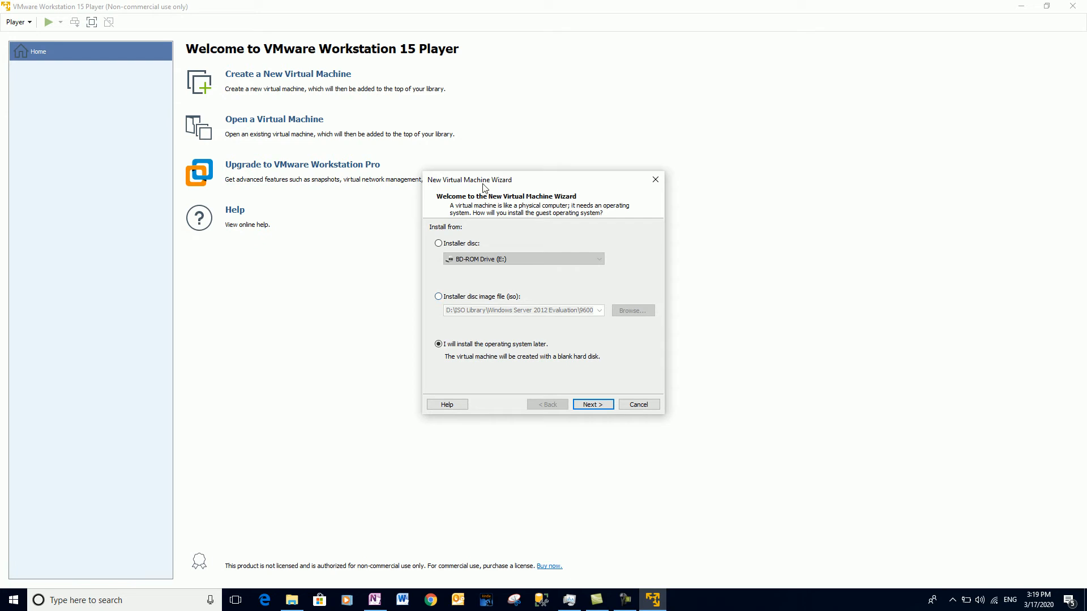
{"action": "left_click_drag", "start_coordinate": [490, 183], "coordinate": [400, 165]}
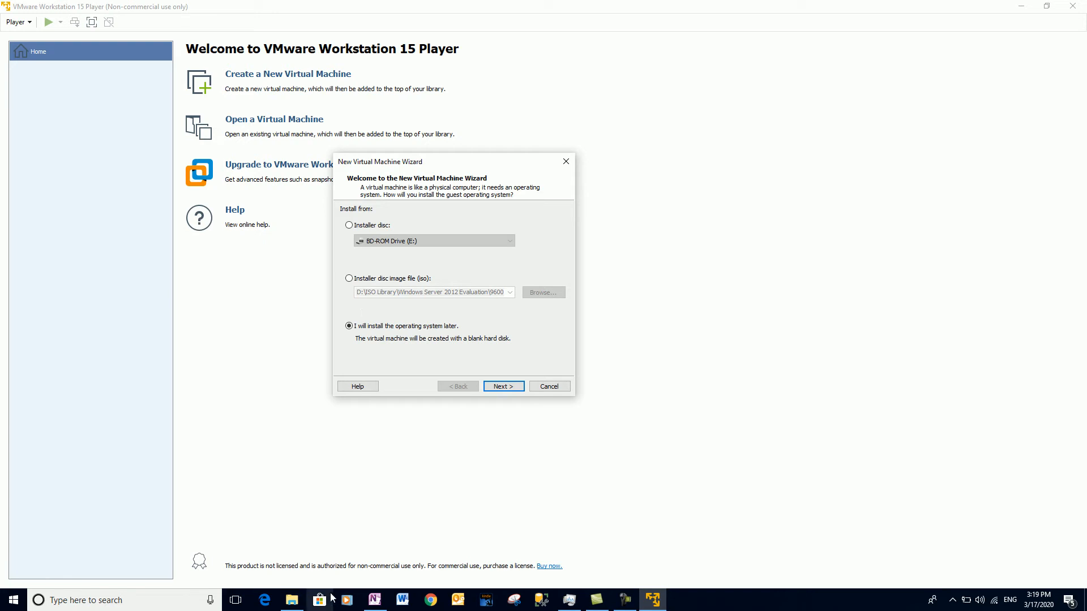
Open the Windows Server 2012 Evaluation folder and widen the Name column to read the ISO's full name.
{"action": "left_click", "coordinate": [298, 602]}
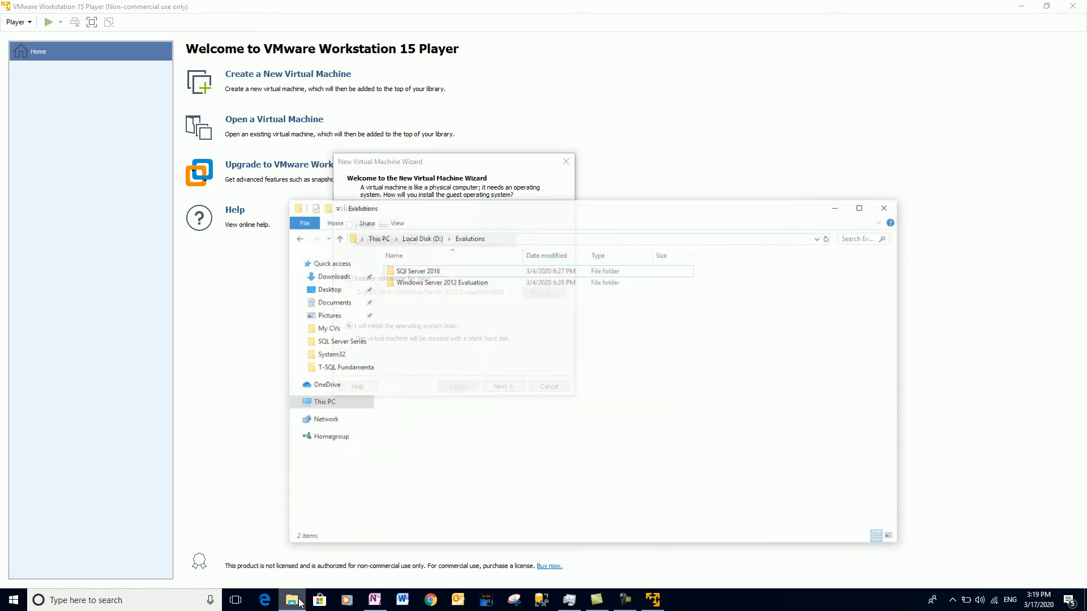
{"action": "left_click", "coordinate": [472, 271]}
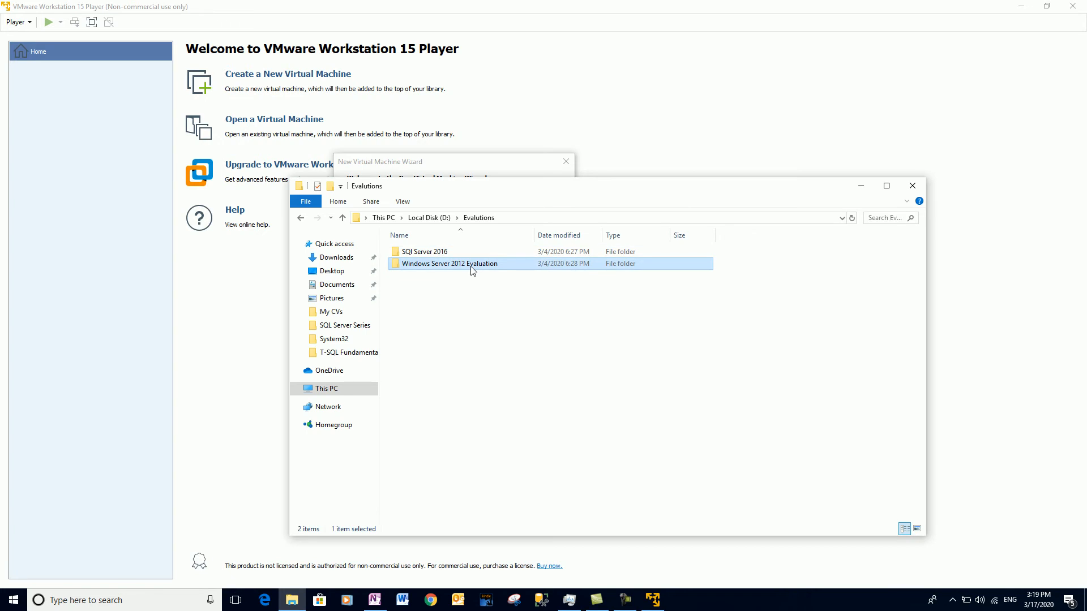
{"action": "double_click", "coordinate": [472, 264]}
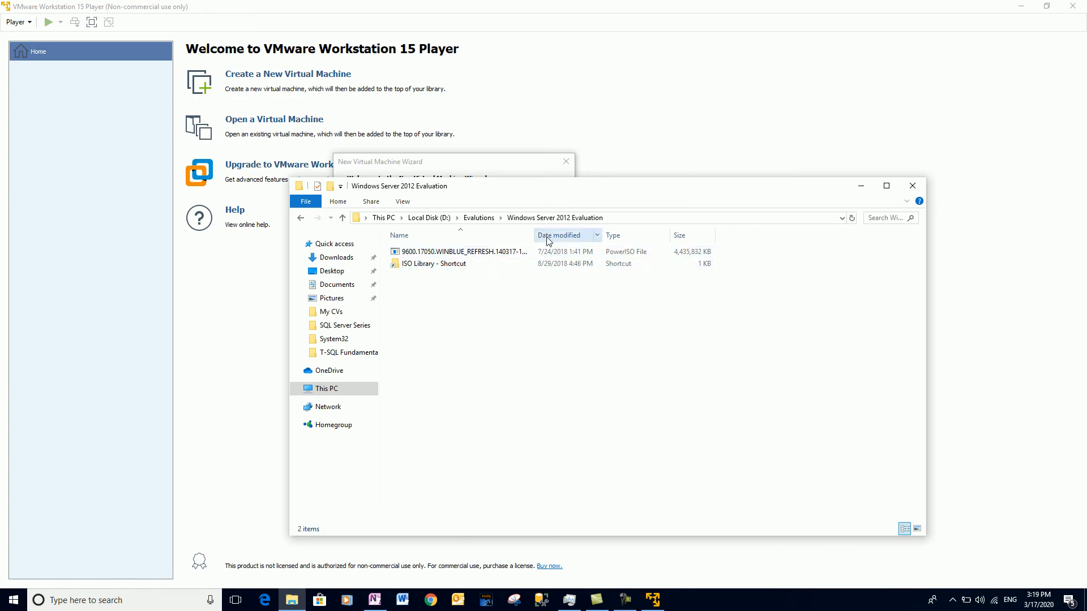
{"action": "left_click_drag", "start_coordinate": [536, 237], "coordinate": [777, 236]}
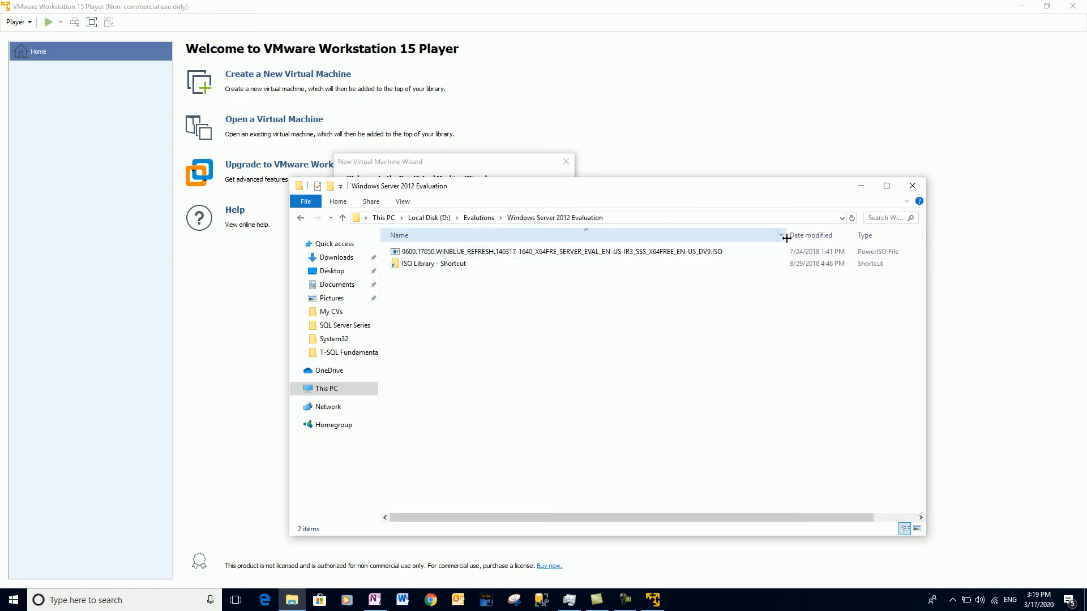
{"action": "left_click", "coordinate": [861, 186]}
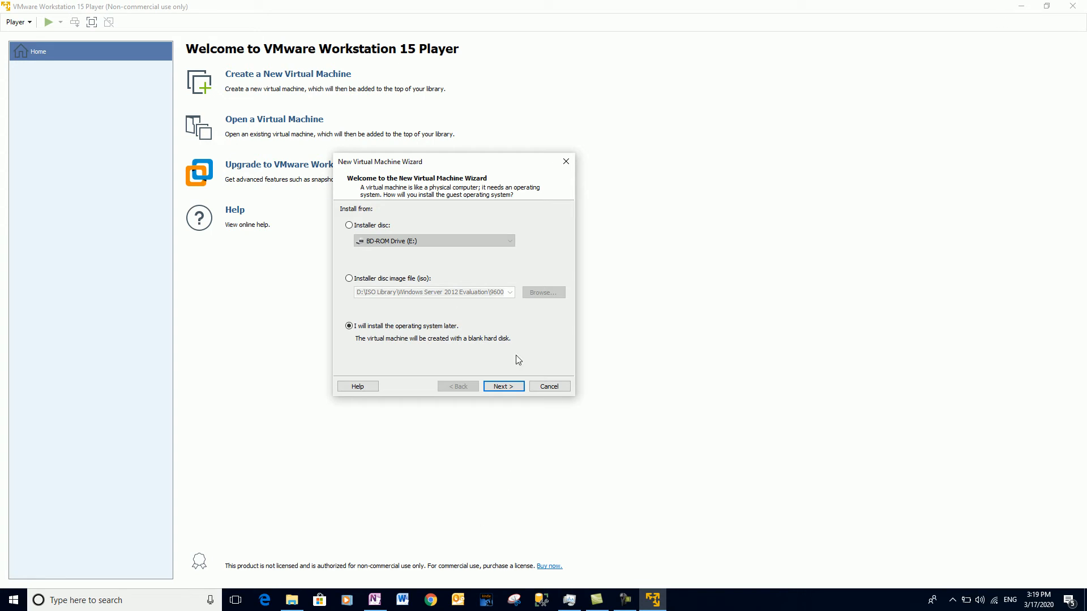
Cancel the wizard and Google 'widnows server 2012 ISO image' in Chrome.
{"action": "left_click", "coordinate": [541, 388]}
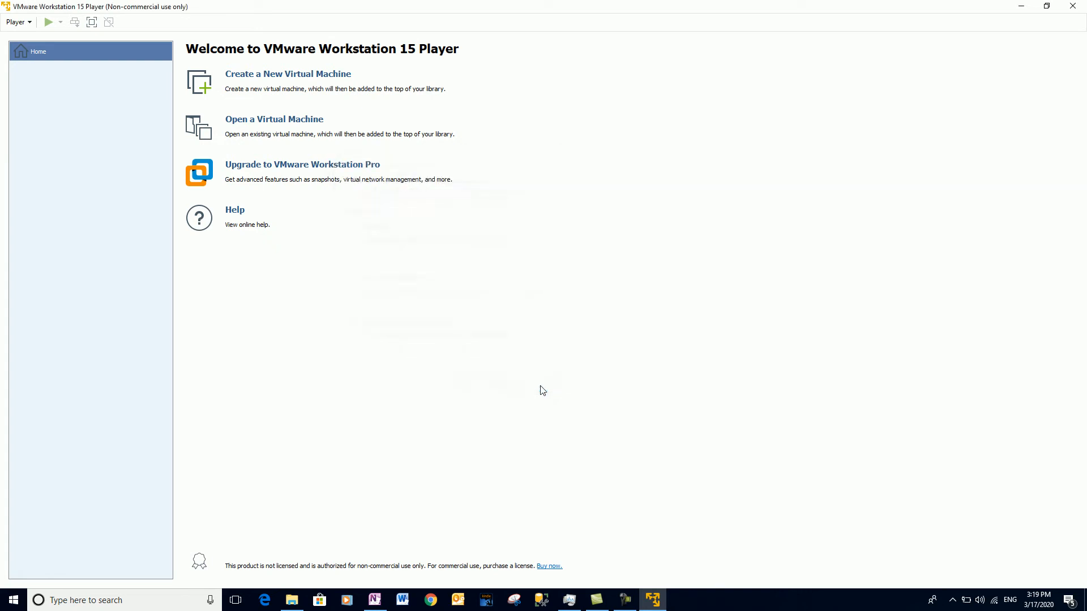
{"action": "left_click", "coordinate": [1020, 7]}
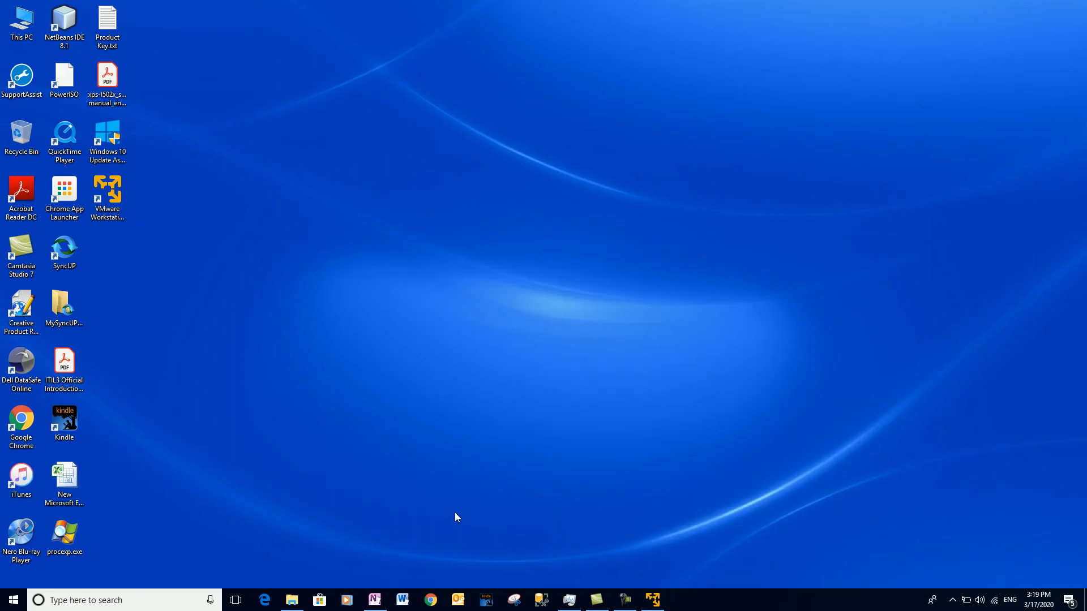
{"action": "left_click", "coordinate": [430, 600]}
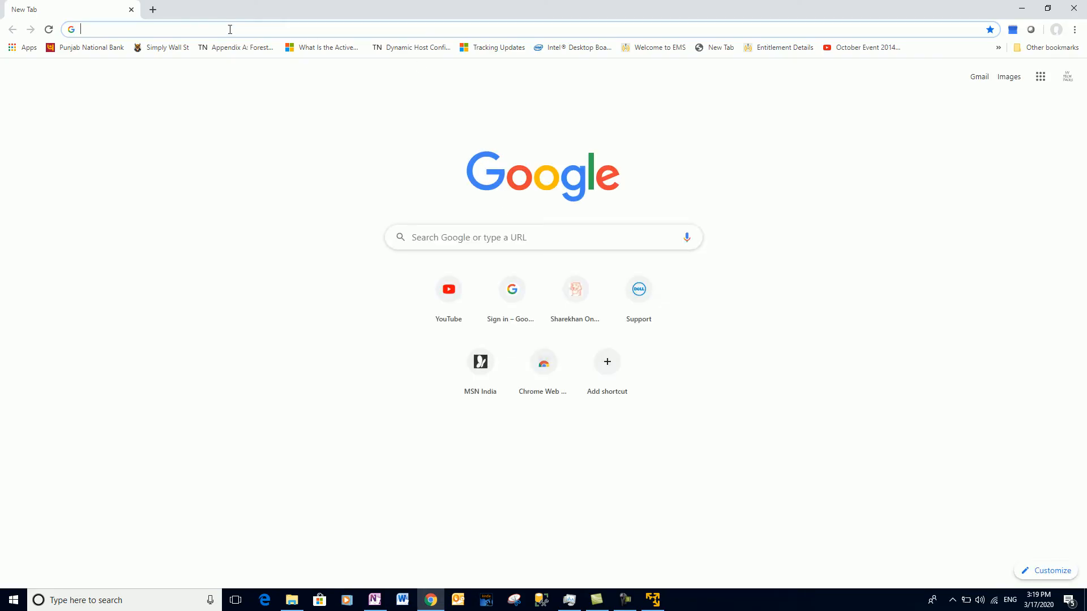
{"action": "type", "text": "widnow"}
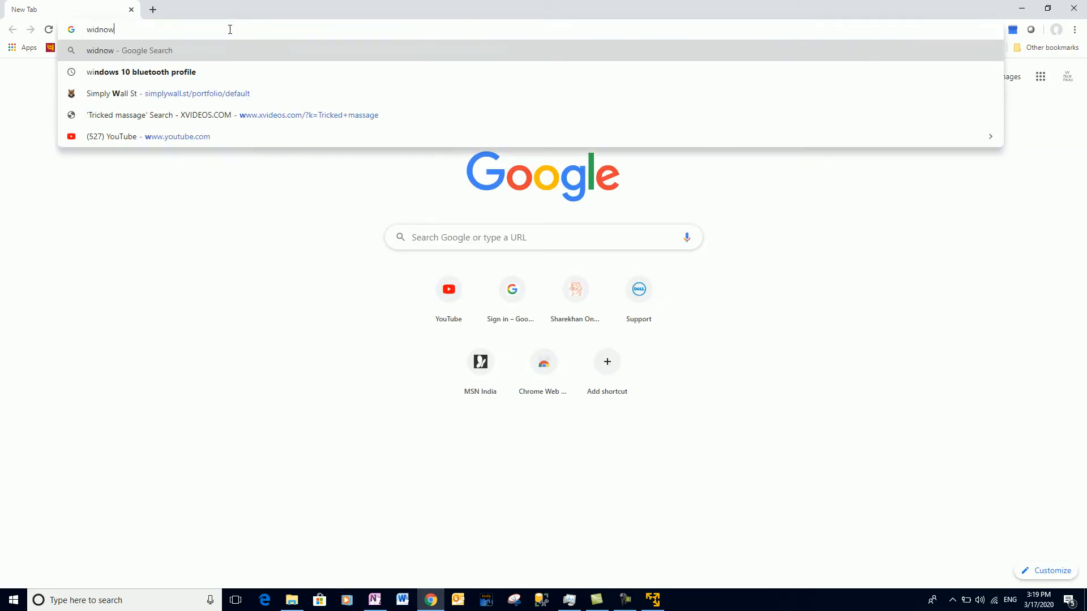
{"action": "type", "text": "s server 20"}
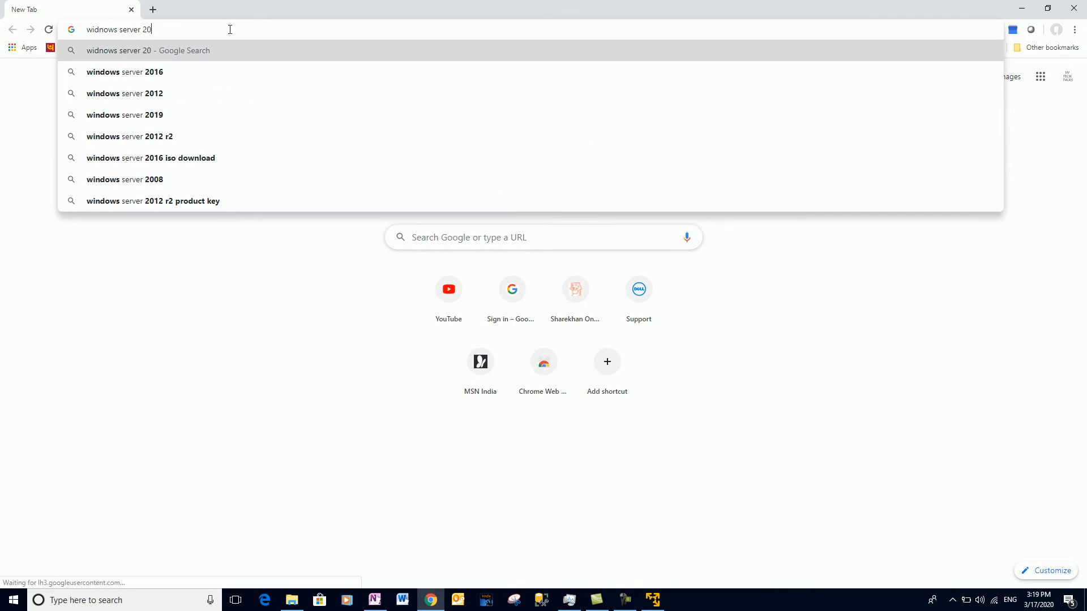
{"action": "type", "text": "12 ISO image"}
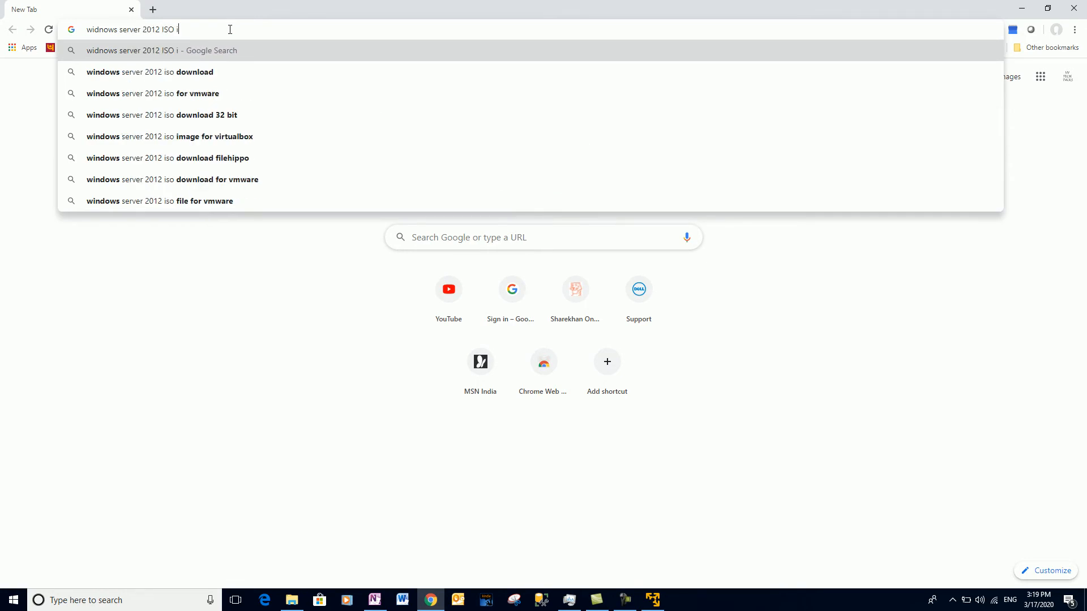
{"action": "key", "text": "Return"}
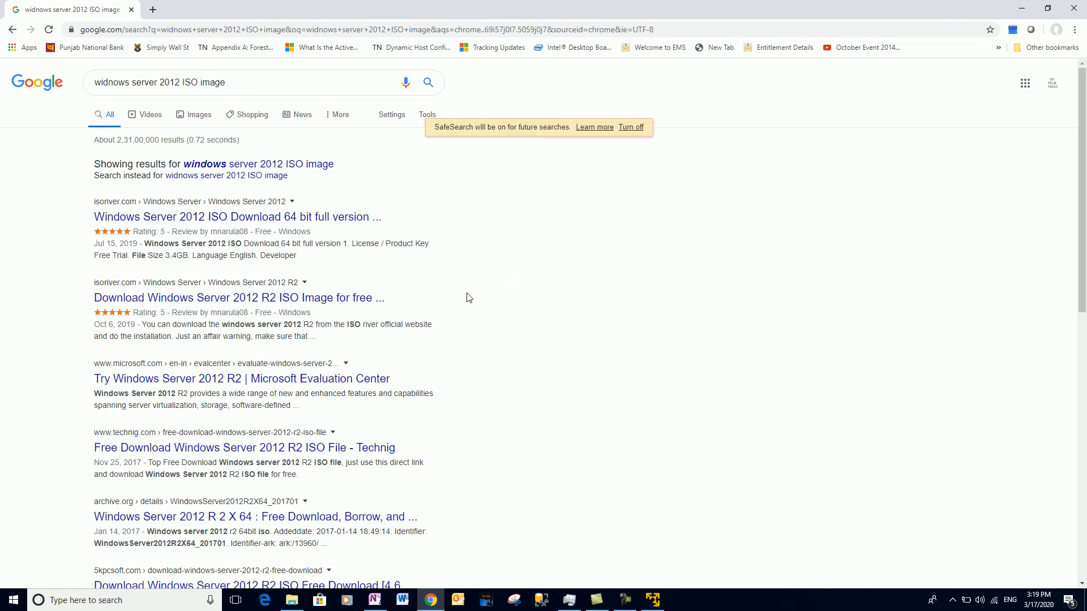
On the Microsoft Evaluation Center page, choose ISO as the Windows Server 2012 R2 file type.
{"action": "scroll", "coordinate": [462, 334], "scroll_direction": "down", "scroll_amount": 1}
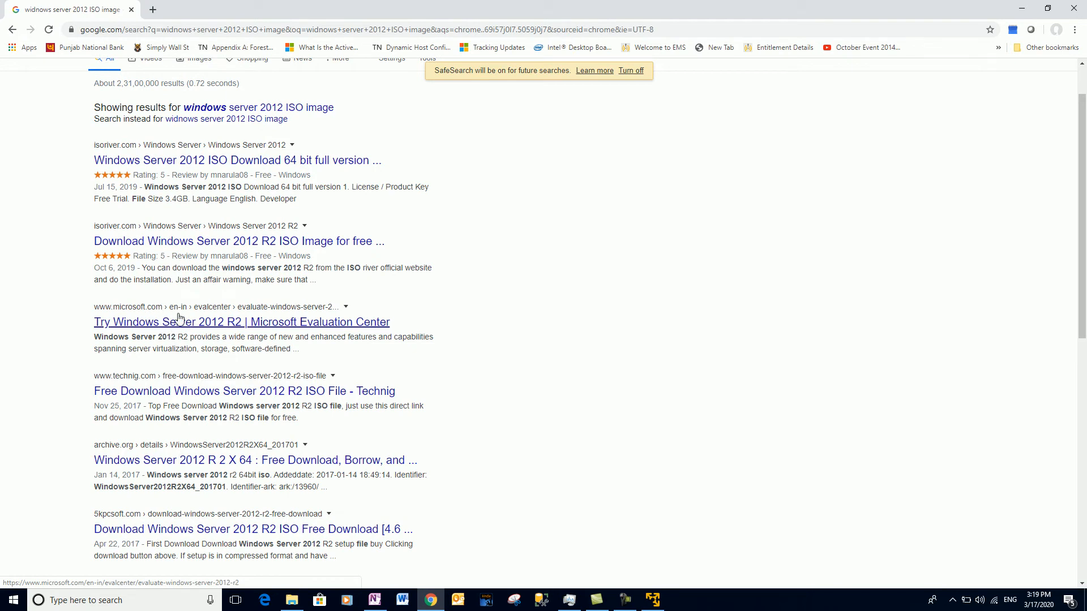
{"action": "left_click", "coordinate": [223, 330]}
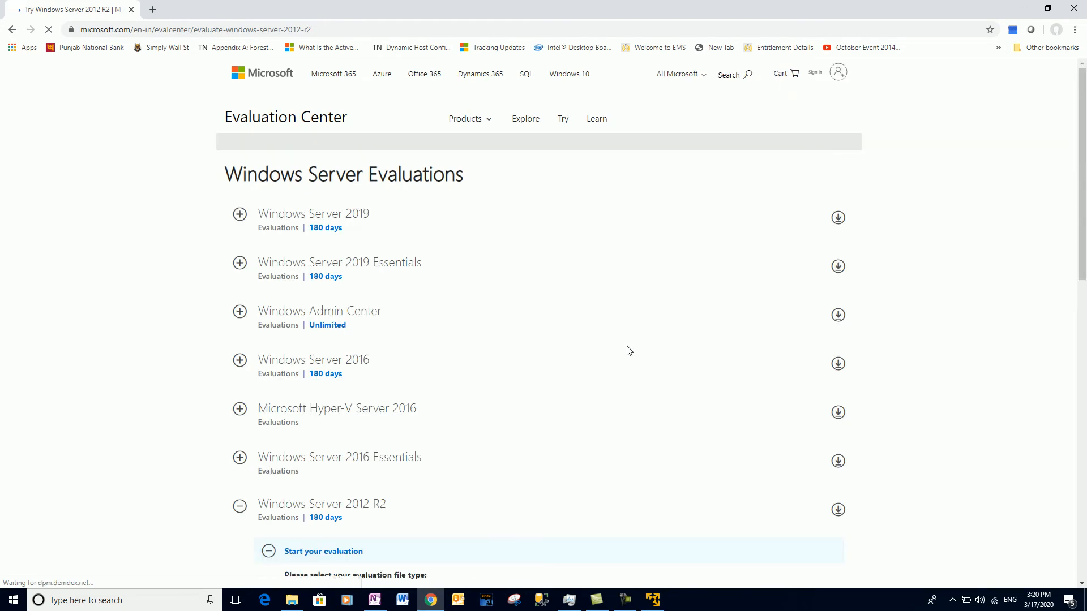
{"action": "scroll", "coordinate": [402, 208], "scroll_direction": "up", "scroll_amount": 5}
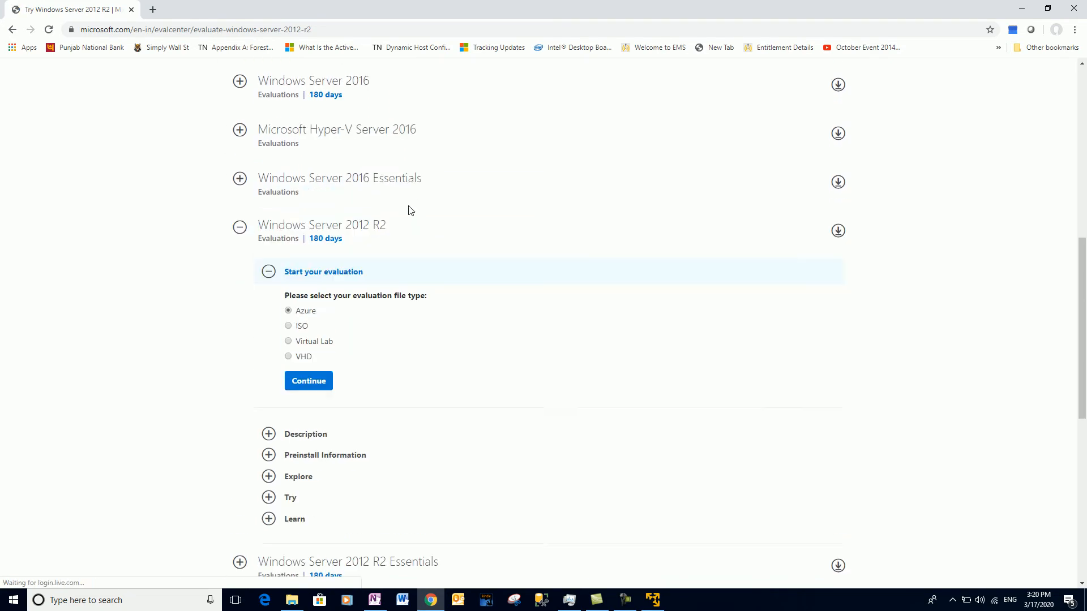
{"action": "scroll", "coordinate": [409, 211], "scroll_direction": "up", "scroll_amount": 1}
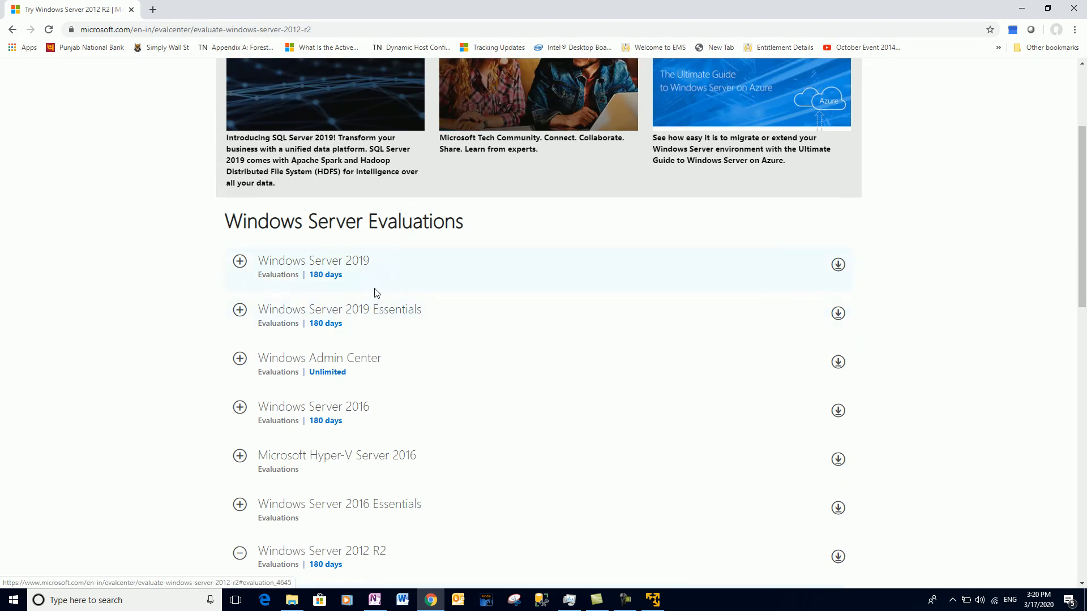
{"action": "scroll", "coordinate": [368, 297], "scroll_direction": "down", "scroll_amount": 1}
{"action": "scroll", "coordinate": [369, 323], "scroll_direction": "down", "scroll_amount": 2}
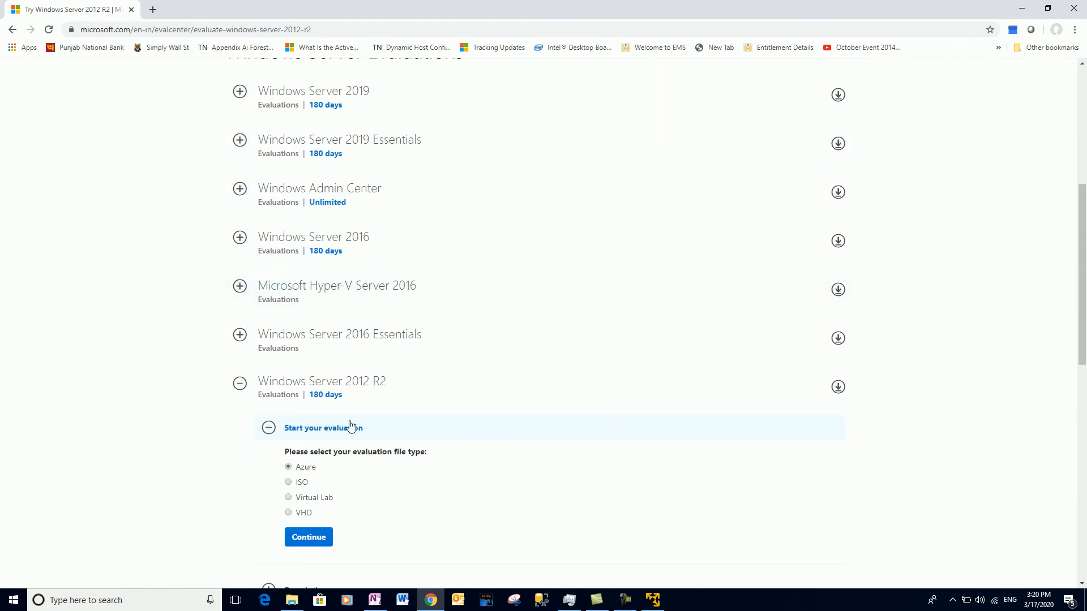
{"action": "scroll", "coordinate": [354, 425], "scroll_direction": "down", "scroll_amount": 2}
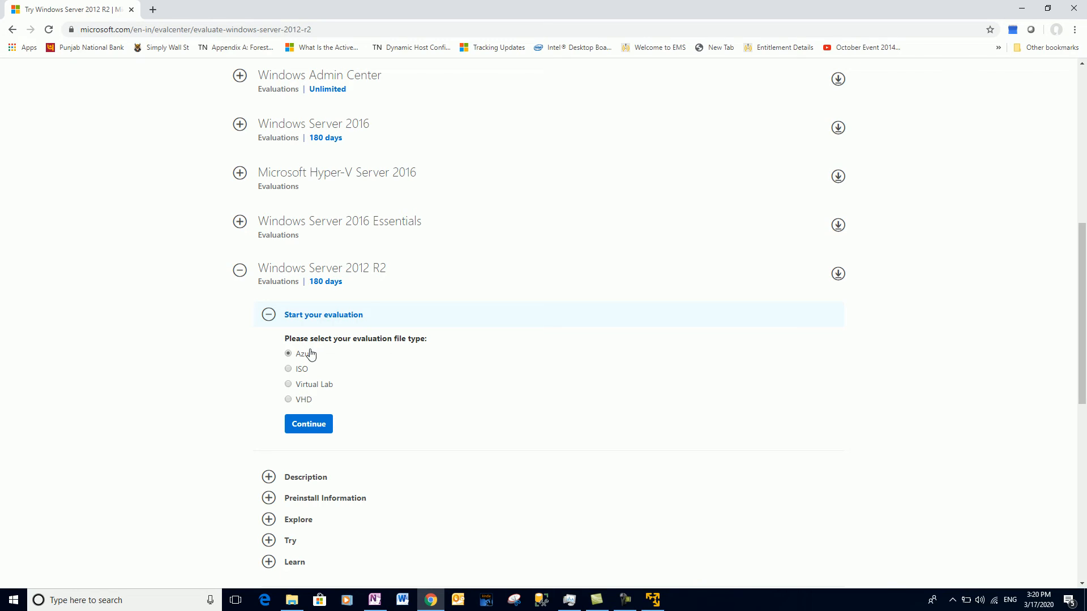
{"action": "left_click", "coordinate": [289, 370]}
Check the local Windows Server 2012 ISO file in Explorer, then close Chrome.
{"action": "left_click", "coordinate": [293, 601]}
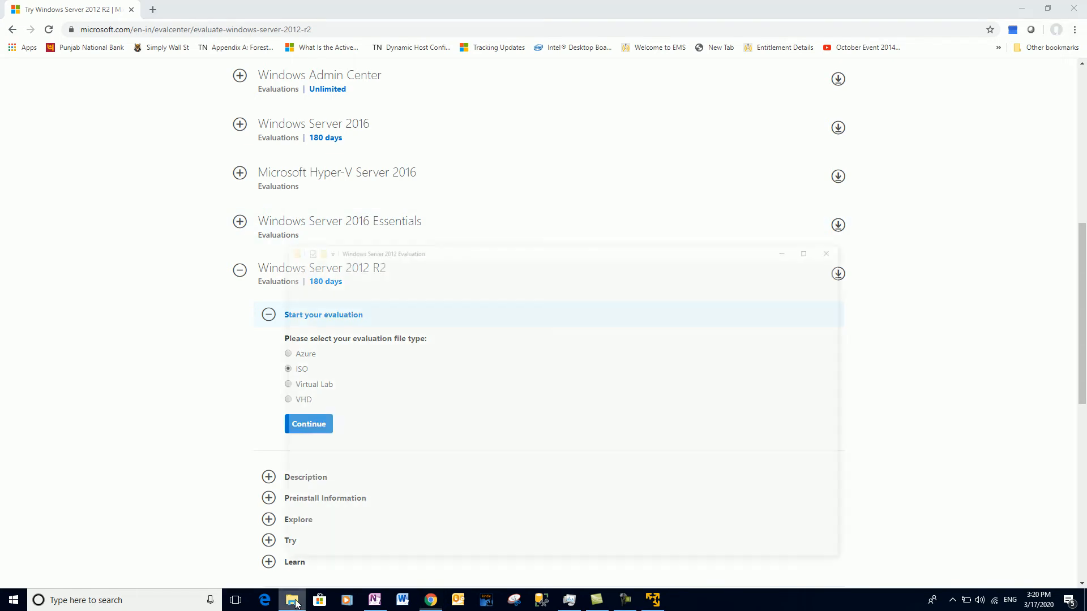
{"action": "left_click", "coordinate": [527, 254]}
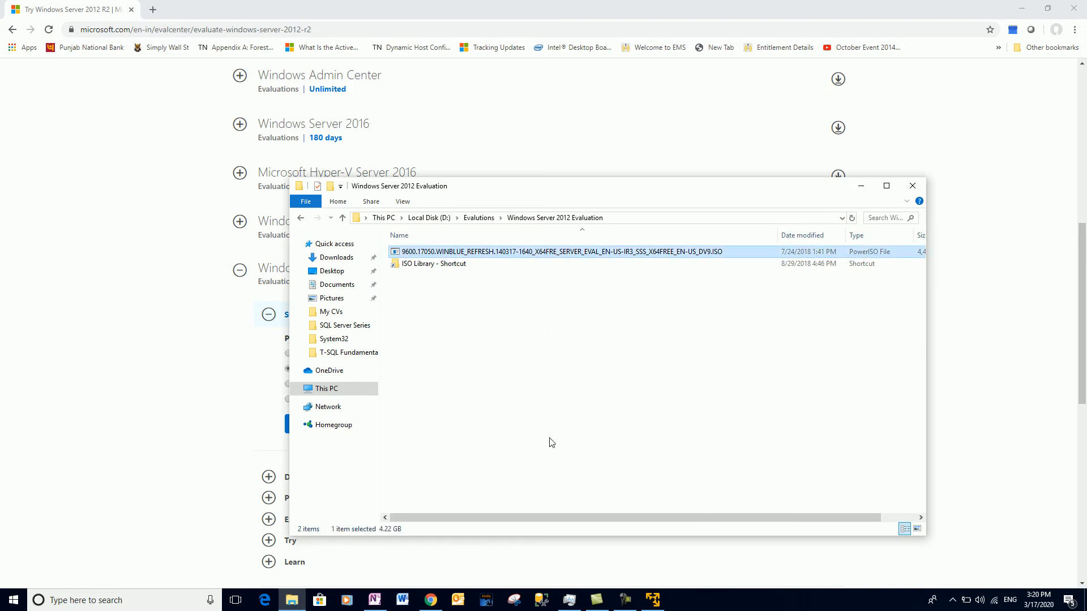
{"action": "left_click", "coordinate": [861, 187]}
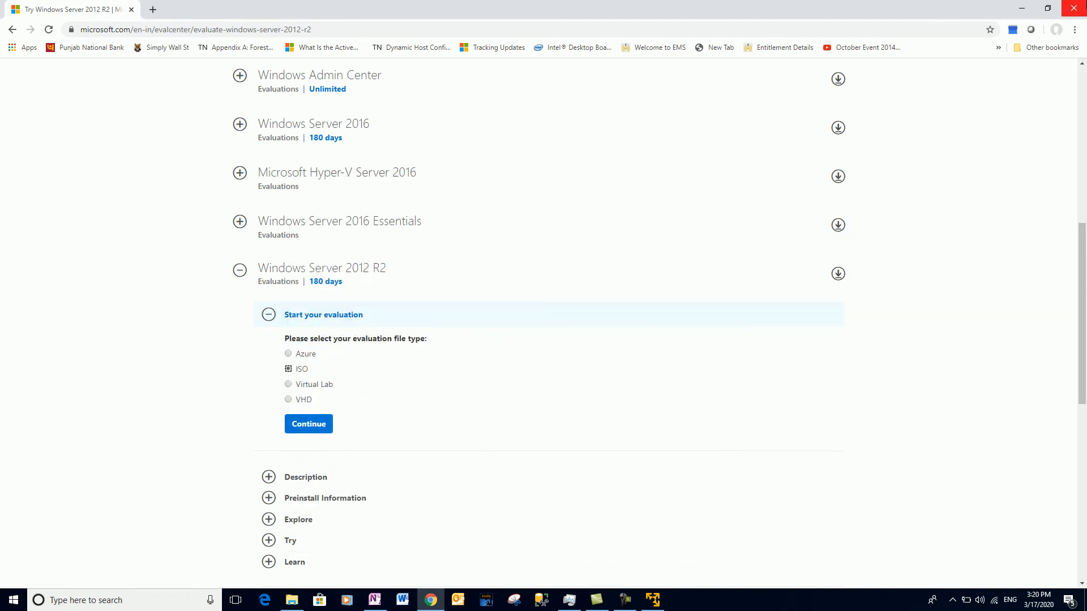
{"action": "left_click", "coordinate": [1073, 8]}
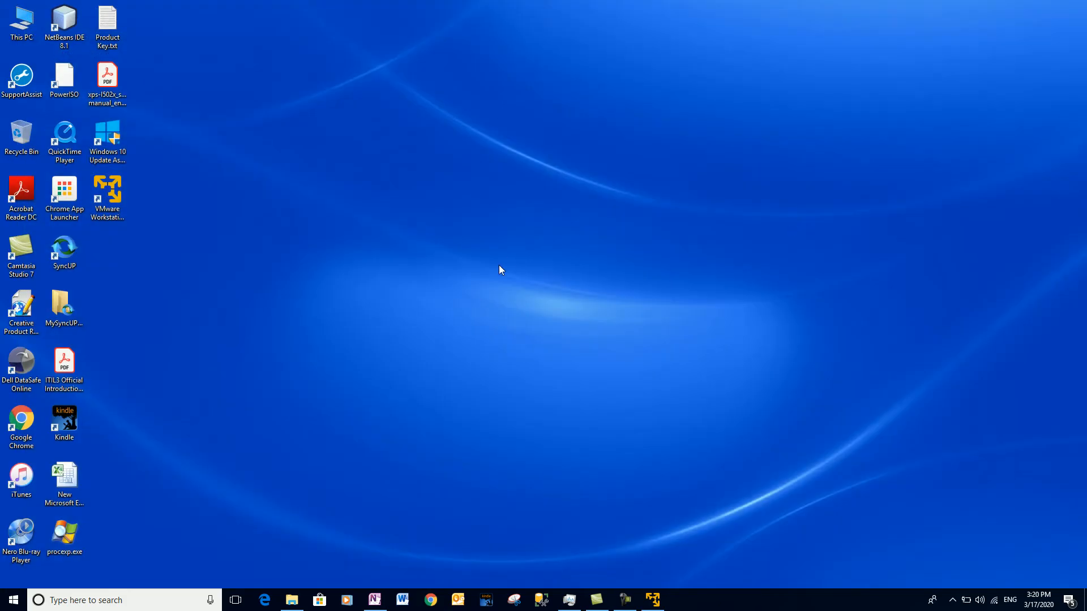
Start a new virtual machine set to install from an installer disc image file.
{"action": "left_click", "coordinate": [652, 599]}
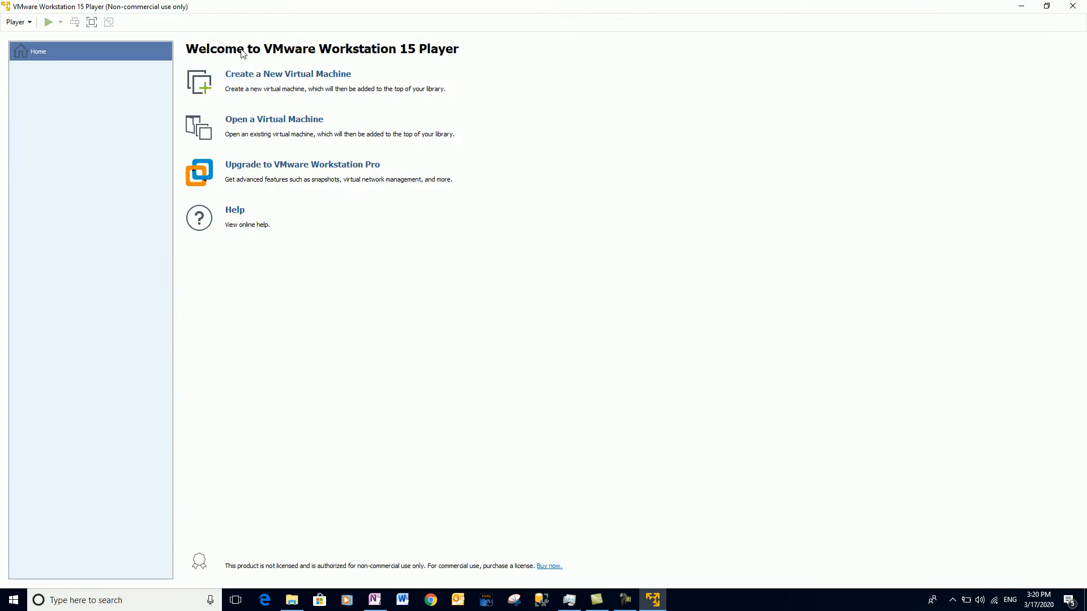
{"action": "left_click", "coordinate": [243, 74]}
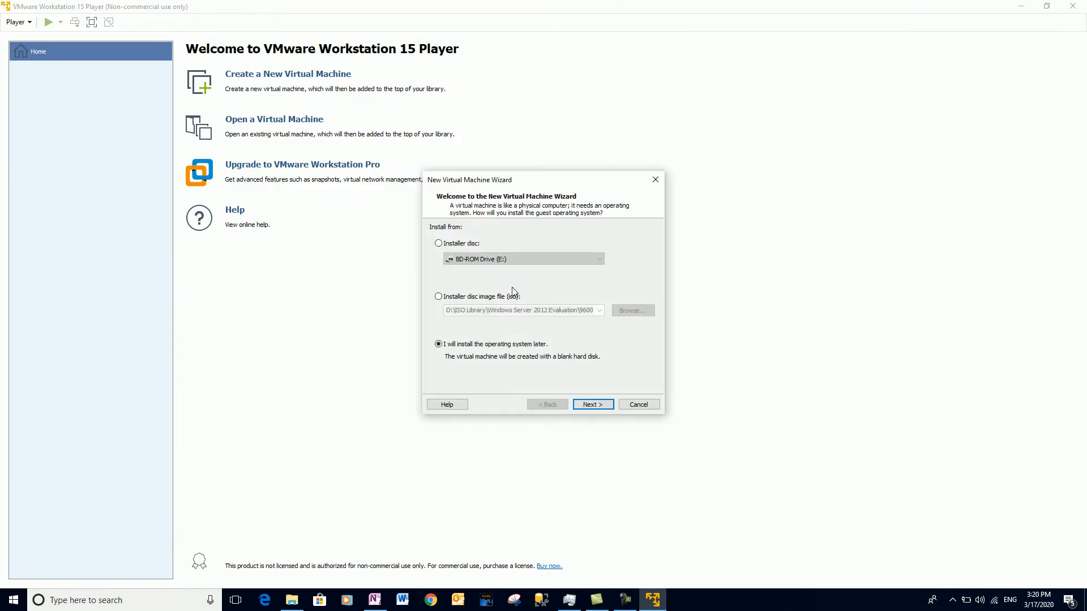
{"action": "left_click", "coordinate": [437, 297]}
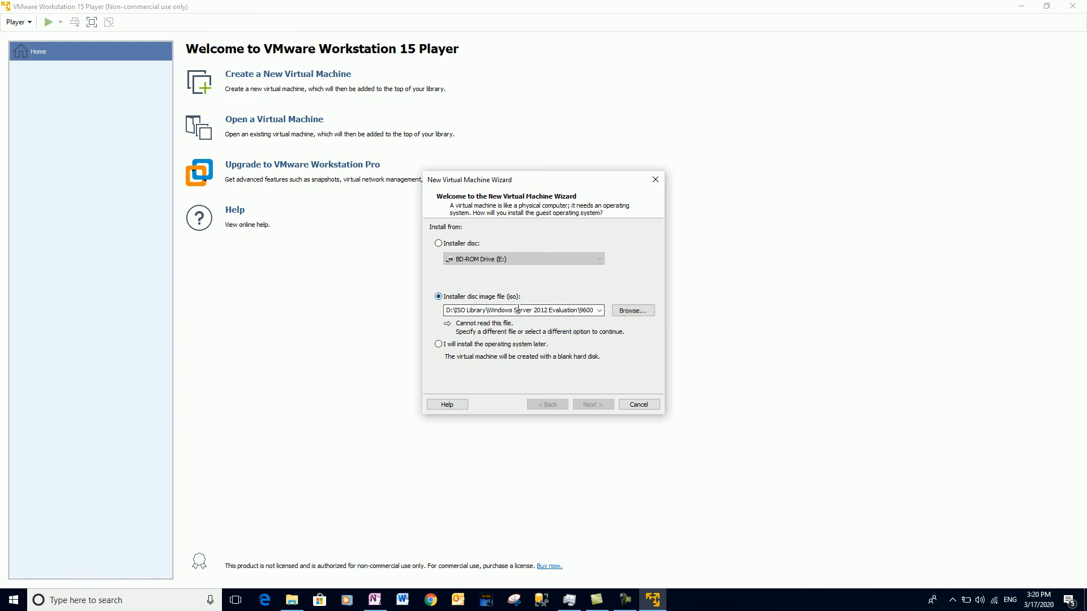
Select the Windows Server 2012 ISO from D:\Evalutions\Windows Server 2012 Evaluation.
{"action": "left_click", "coordinate": [619, 312]}
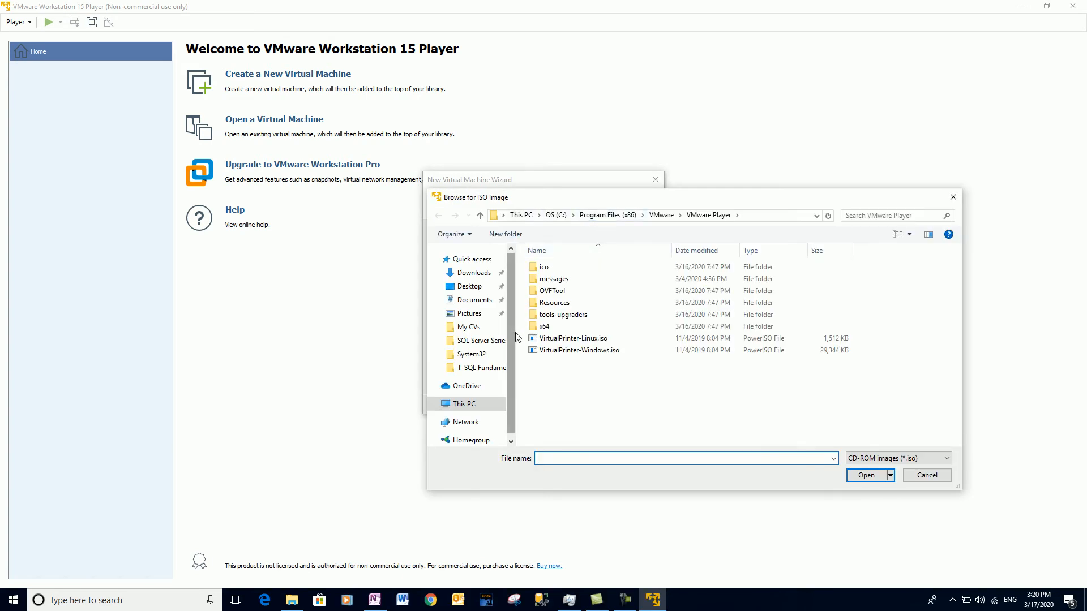
{"action": "left_click", "coordinate": [476, 404]}
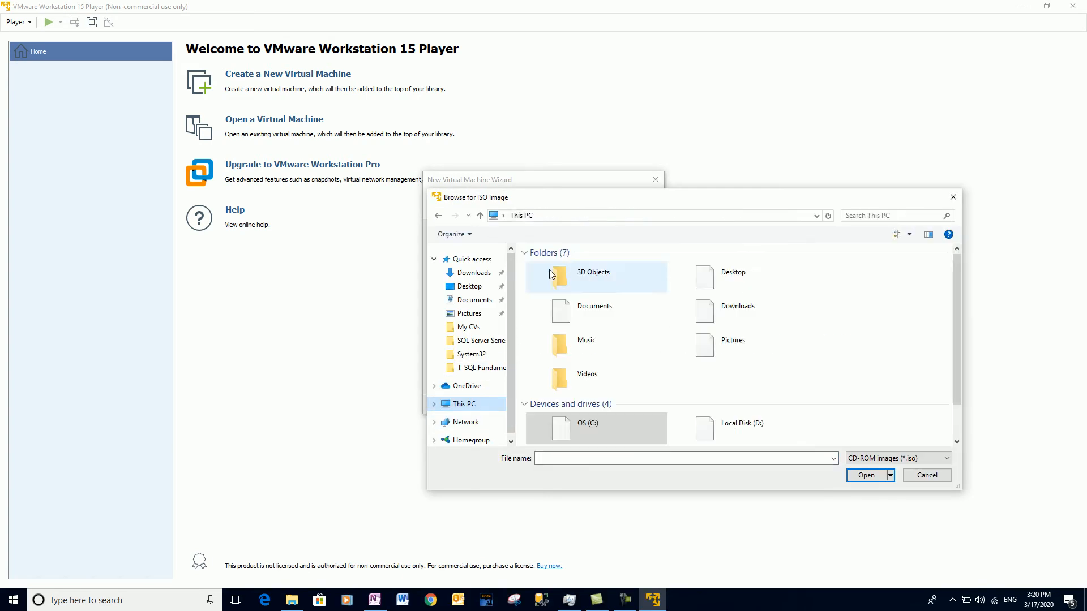
{"action": "double_click", "coordinate": [739, 438]}
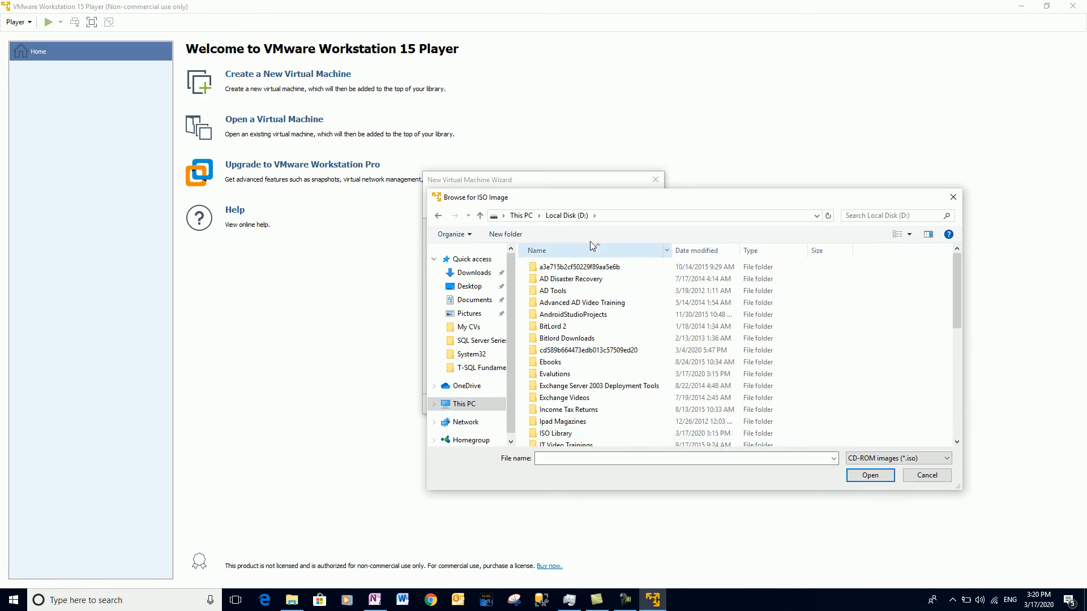
{"action": "left_click", "coordinate": [555, 305]}
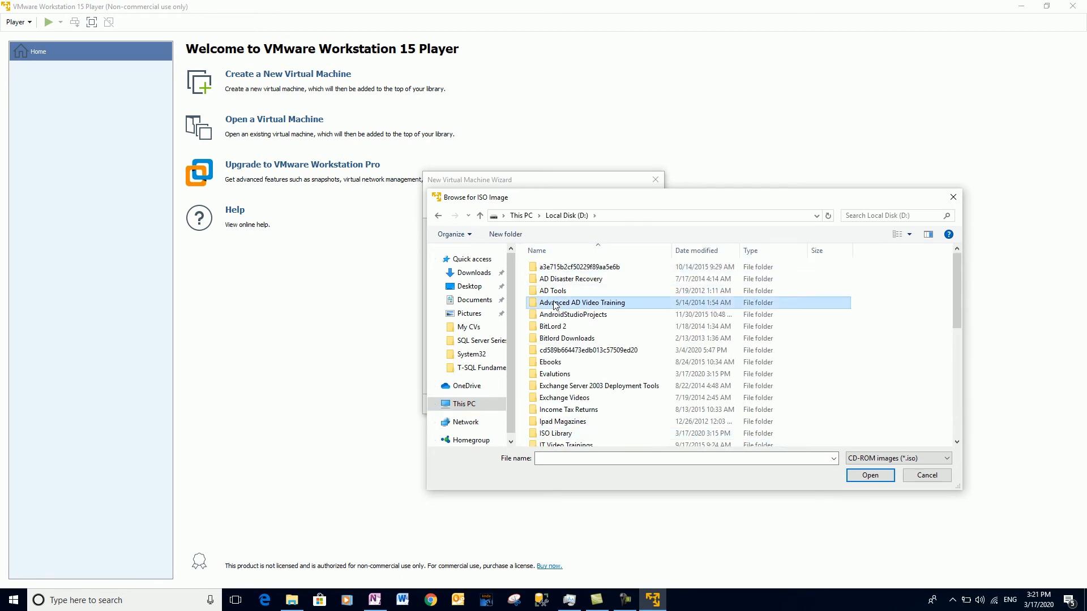
{"action": "type", "text": "ev"}
{"action": "key", "text": "Return"}
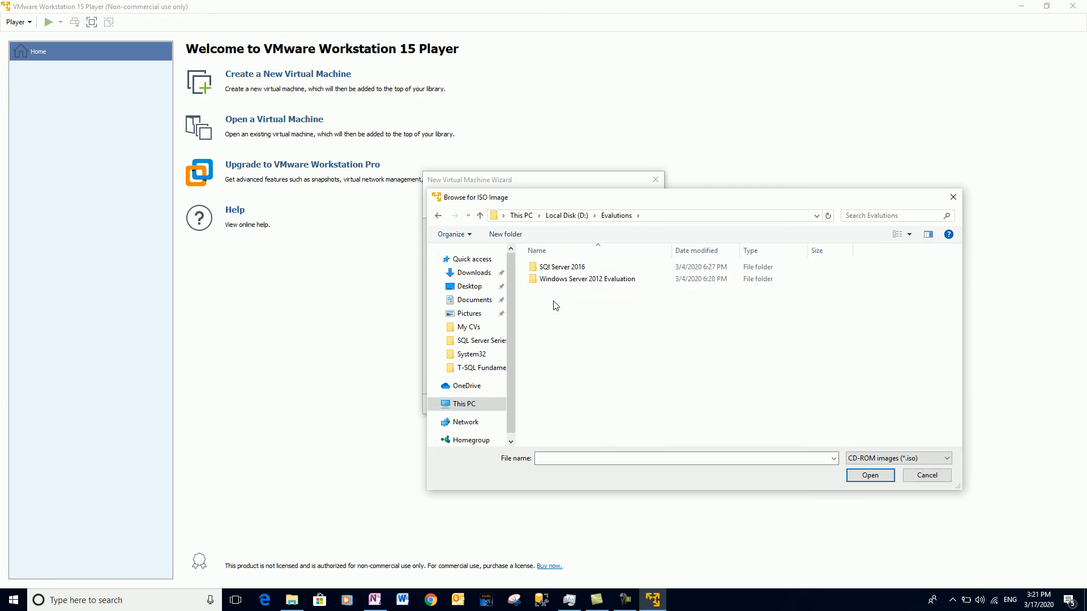
{"action": "double_click", "coordinate": [597, 279]}
{"action": "left_click", "coordinate": [587, 269]}
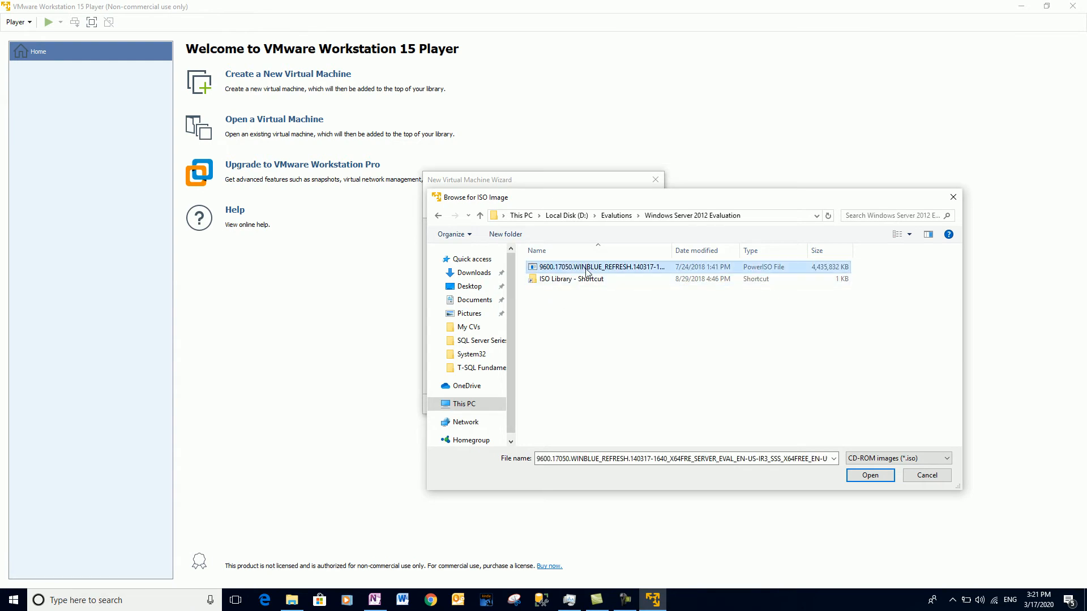
{"action": "left_click", "coordinate": [860, 475]}
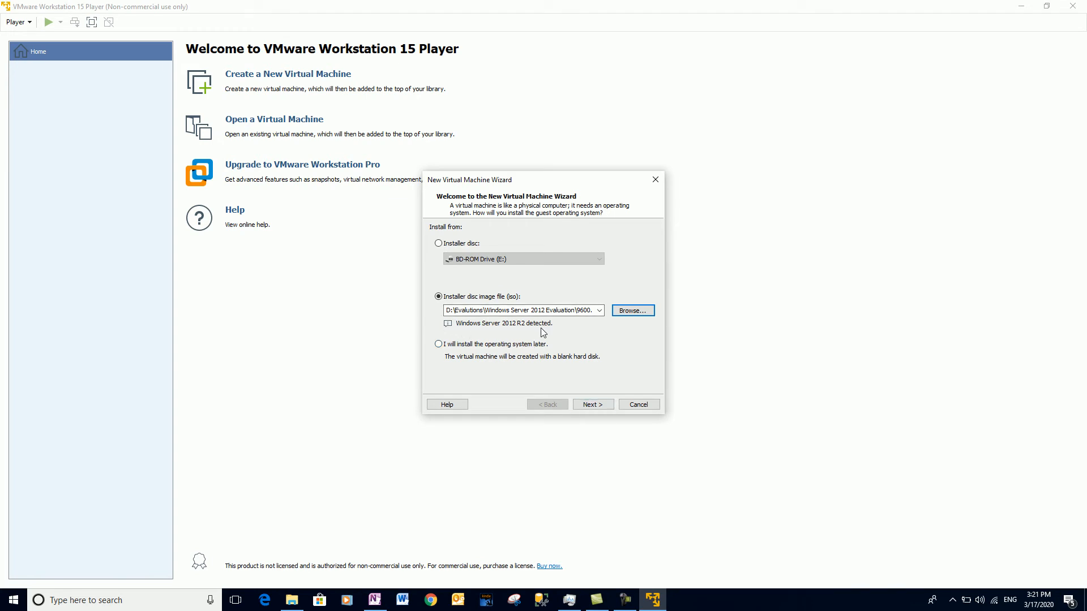
Name the virtual machine 'DB Machine' and keep the 60 GB maximum disk size.
{"action": "left_click", "coordinate": [589, 406]}
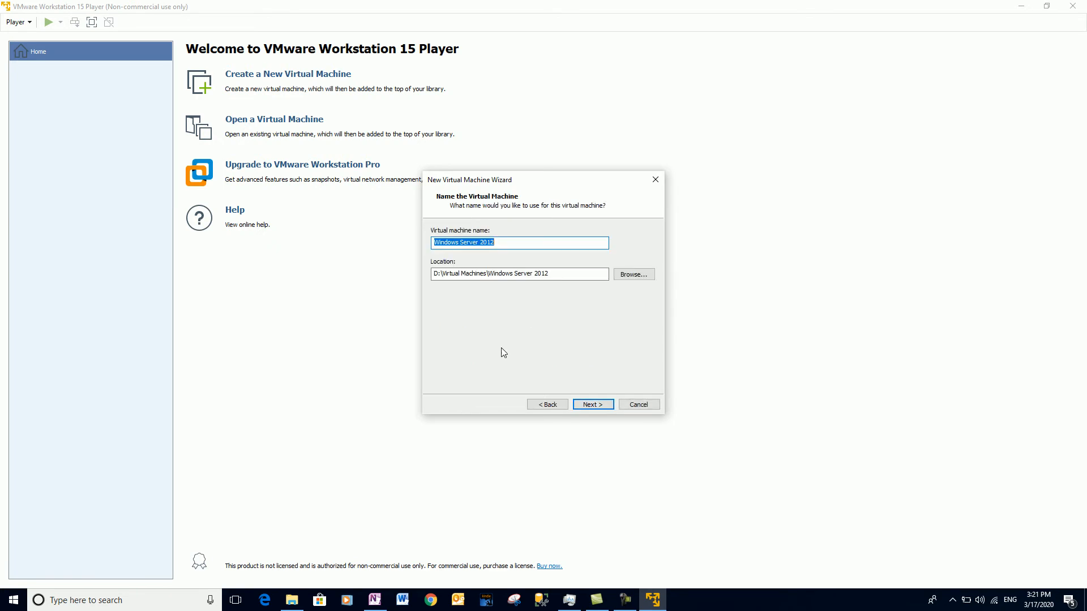
{"action": "type", "text": "DB Serve"}
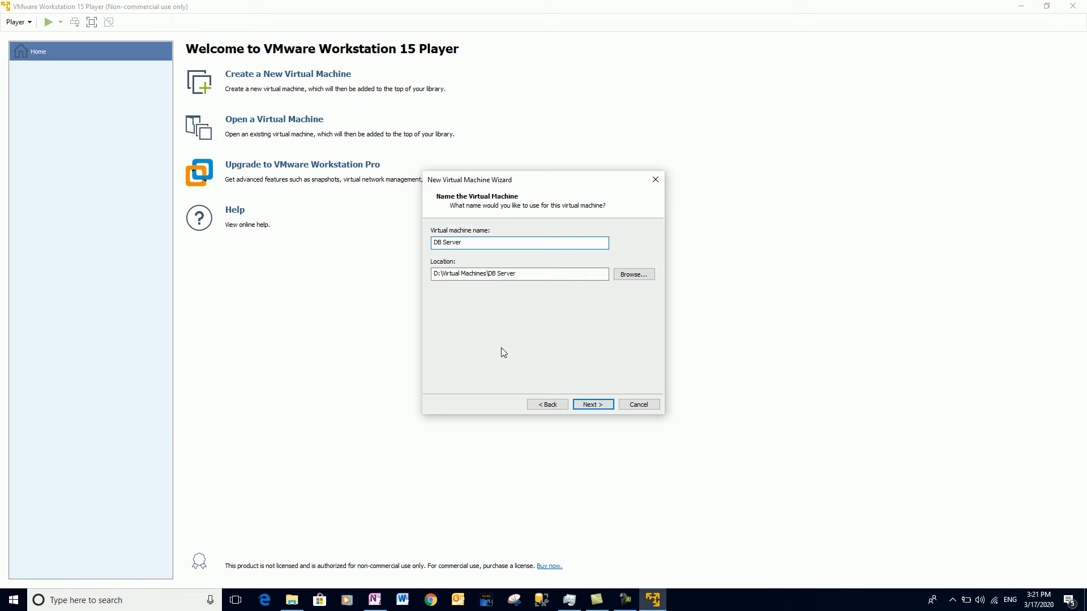
{"action": "type", "text": "r"}
{"action": "key", "text": "BackSpace"}
{"action": "key", "text": "BackSpace"}
{"action": "key", "text": "BackSpace"}
{"action": "key", "text": "BackSpace"}
{"action": "key", "text": "BackSpace"}
{"action": "key", "text": "BackSpace"}
{"action": "type", "text": "Machine"}
{"action": "left_click", "coordinate": [582, 406]}
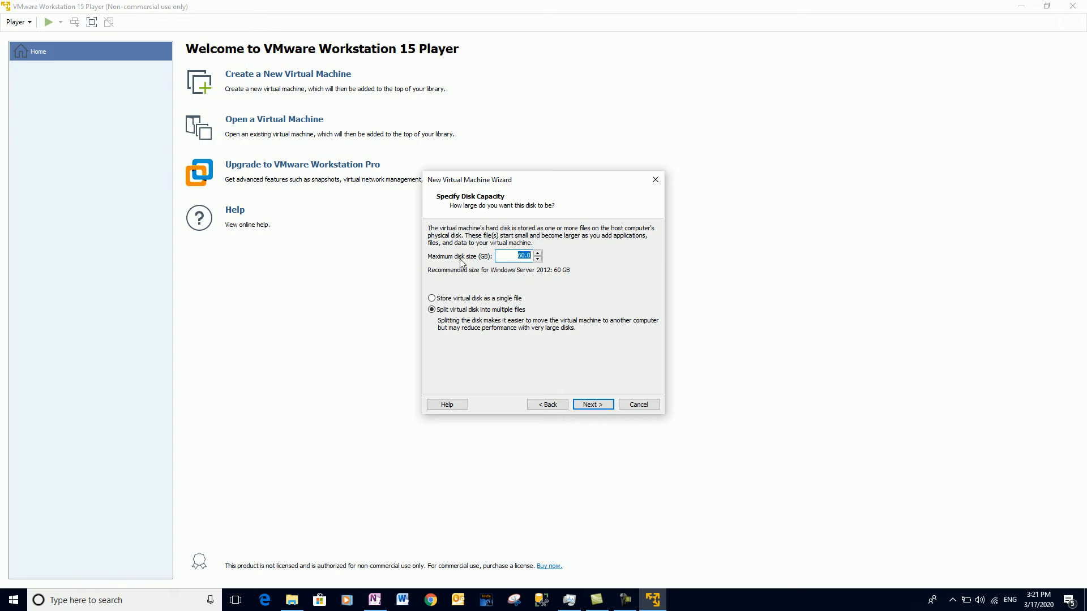
{"action": "left_click", "coordinate": [522, 256]}
In Customize Hardware, raise DB Machine's memory from 2048 MB to 4096 MB.
{"action": "left_click", "coordinate": [591, 405]}
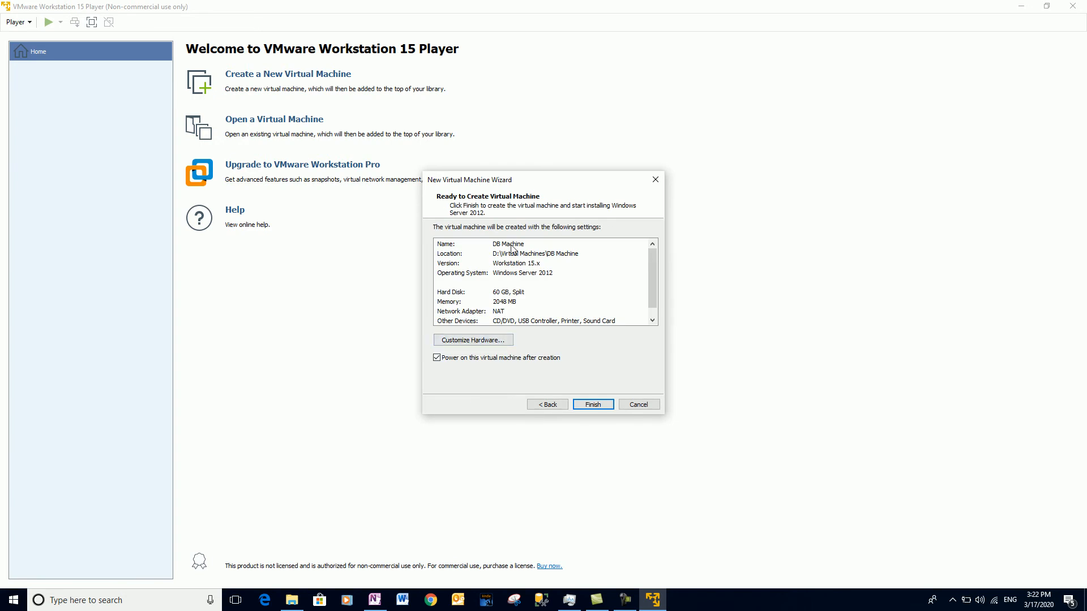
{"action": "left_click_drag", "start_coordinate": [650, 286], "coordinate": [650, 257]}
{"action": "left_click", "coordinate": [459, 342]}
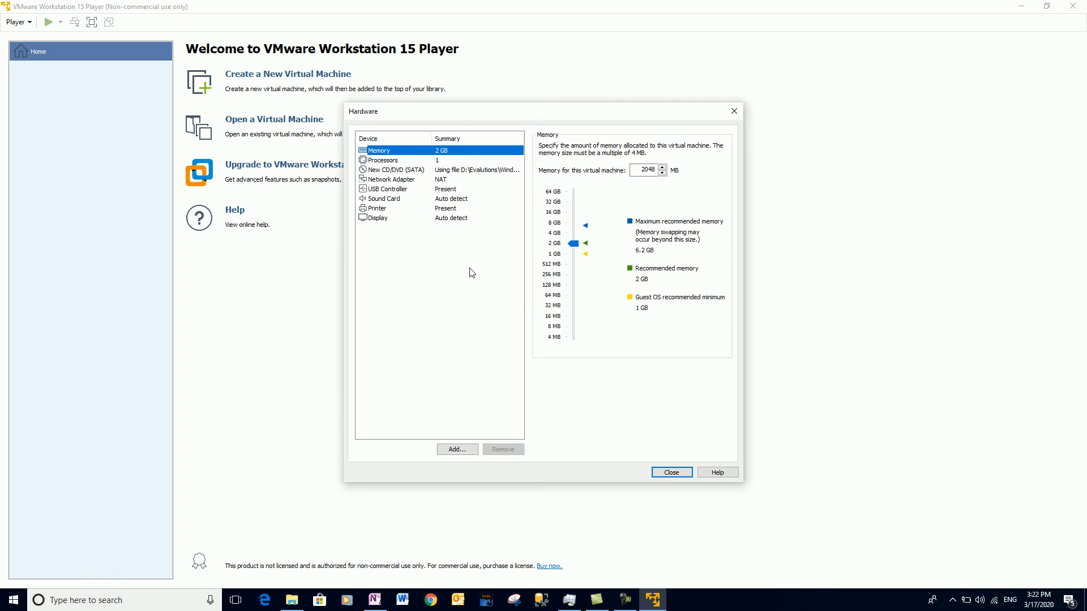
{"action": "left_click", "coordinate": [671, 472]}
{"action": "left_click", "coordinate": [492, 343]}
{"action": "left_click", "coordinate": [573, 243]}
{"action": "left_click_drag", "start_coordinate": [574, 237], "coordinate": [577, 235]}
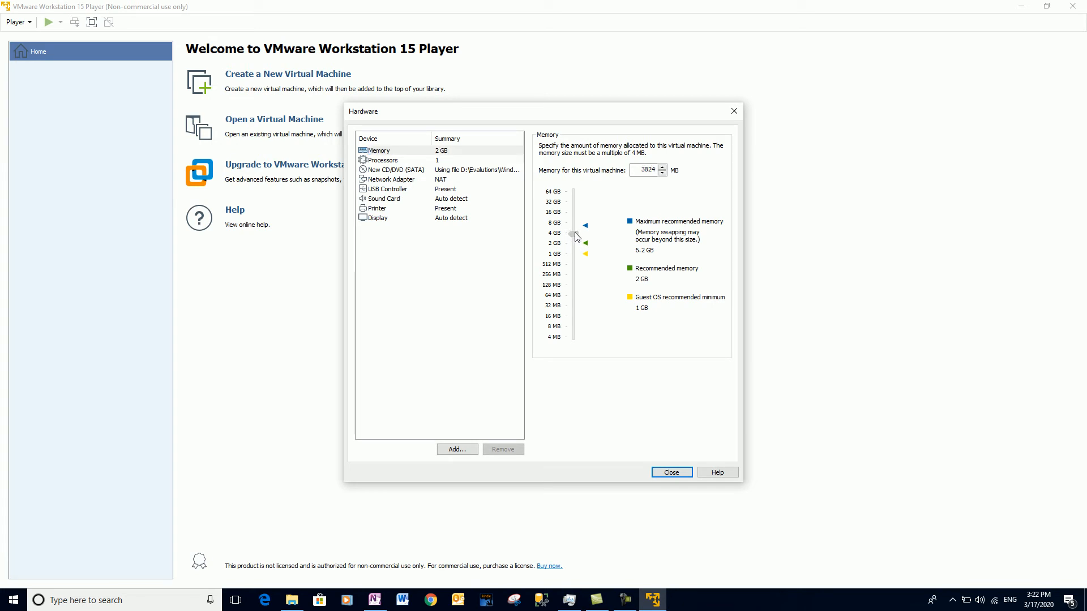
{"action": "left_click_drag", "start_coordinate": [577, 235], "coordinate": [577, 235]}
Set 2 processor cores and enable Virtualize Intel VT-x/EPT or AMD-V/RVI.
{"action": "left_click", "coordinate": [397, 163]}
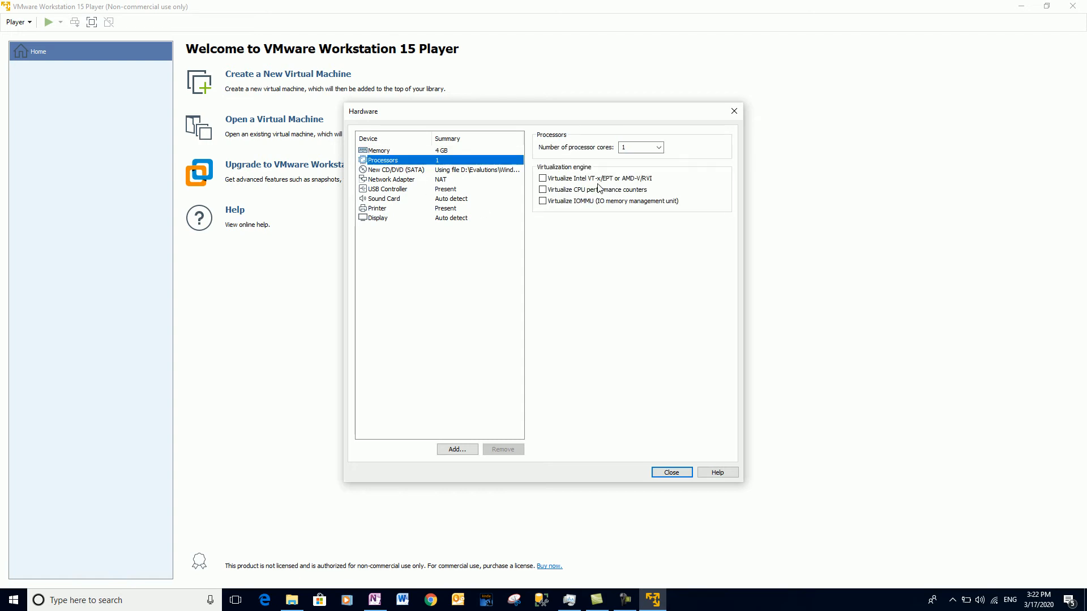
{"action": "left_click", "coordinate": [659, 147]}
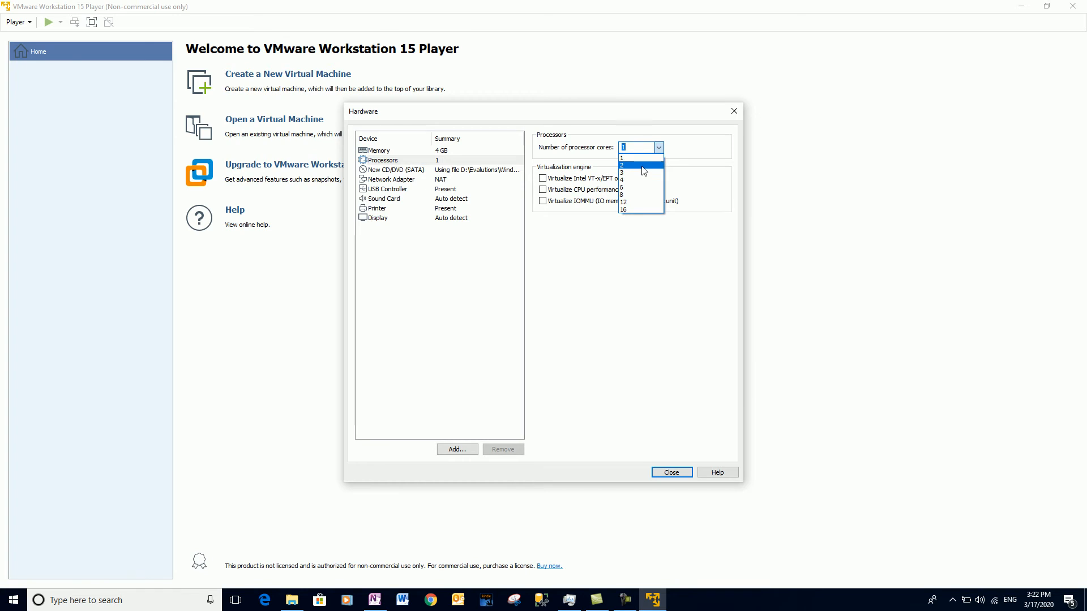
{"action": "left_click", "coordinate": [643, 166]}
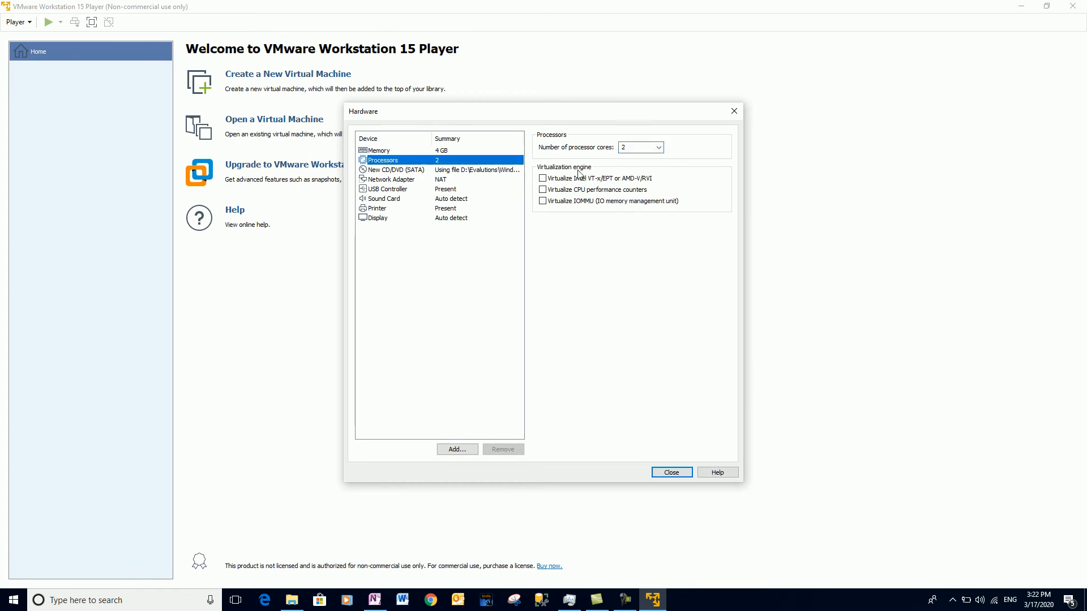
{"action": "left_click", "coordinate": [543, 179]}
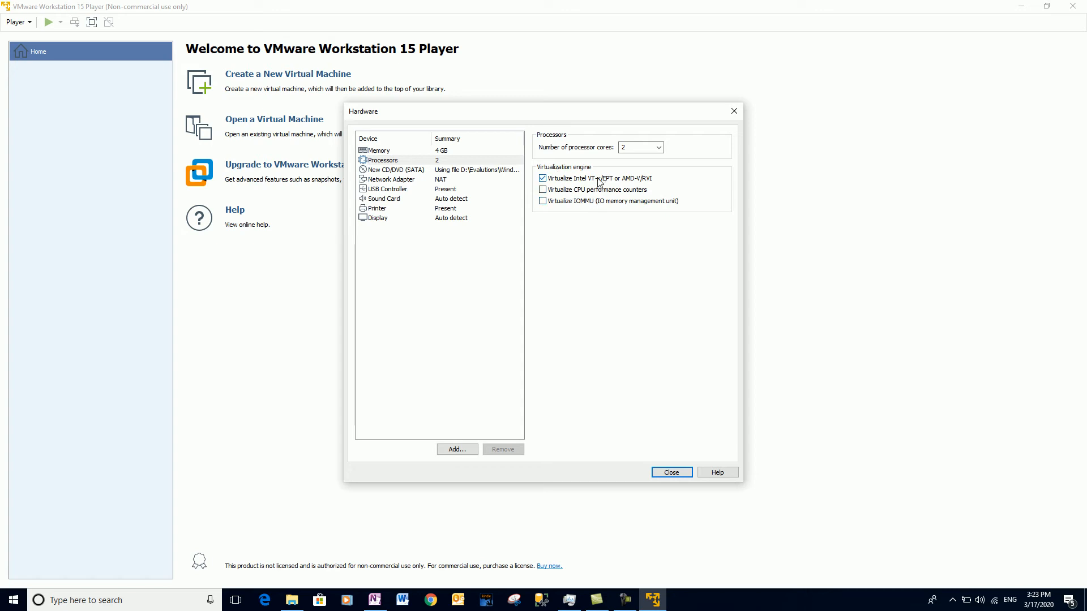
{"action": "left_click", "coordinate": [386, 171]}
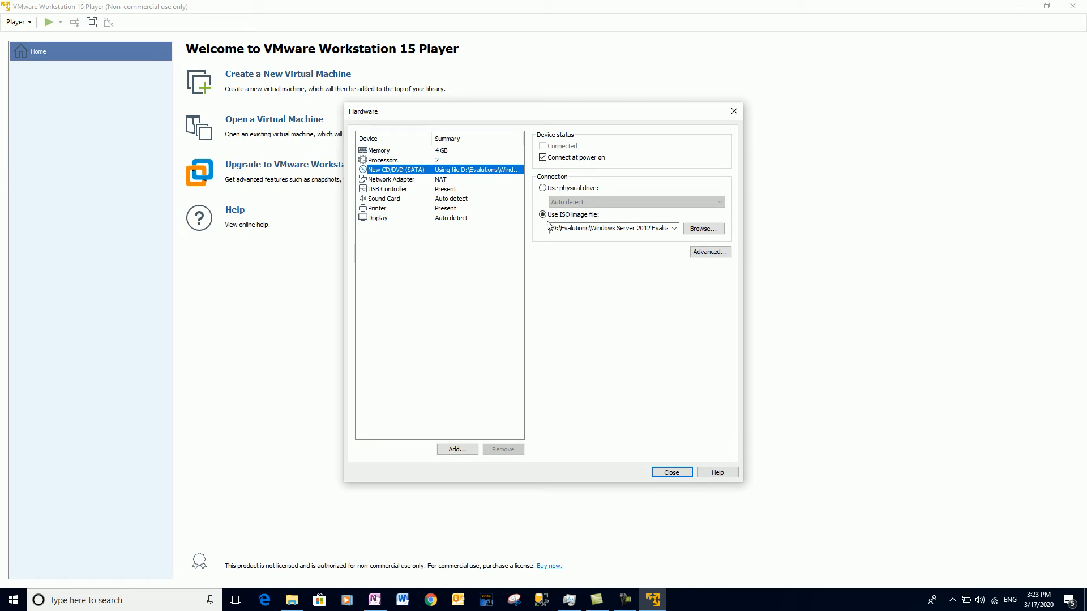
Try Host-only for the network adapter, then leave the connection set to NAT.
{"action": "left_click", "coordinate": [392, 179]}
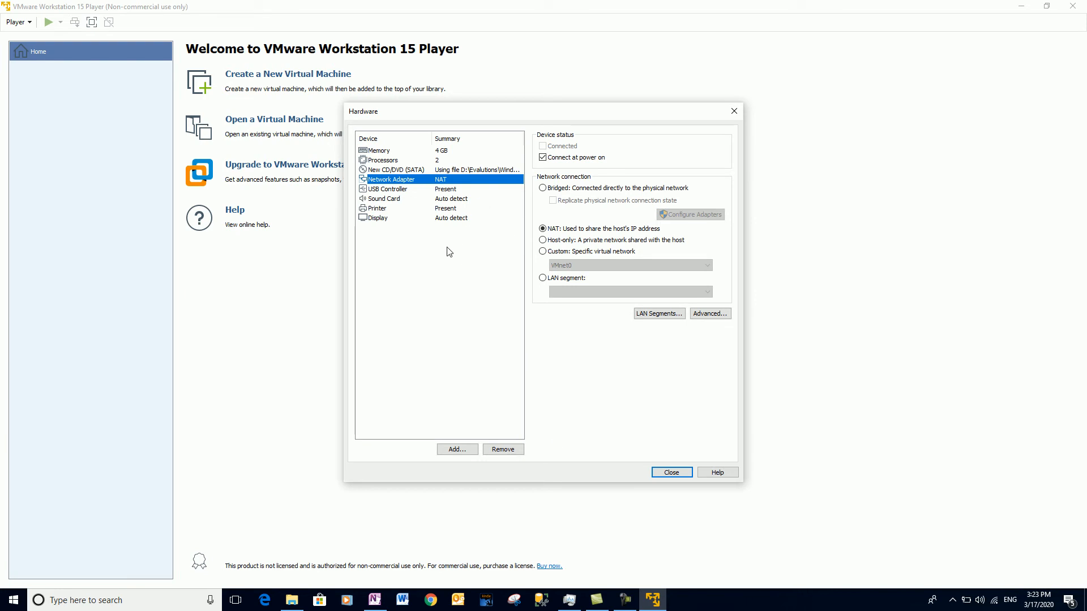
{"action": "left_click", "coordinate": [542, 240]}
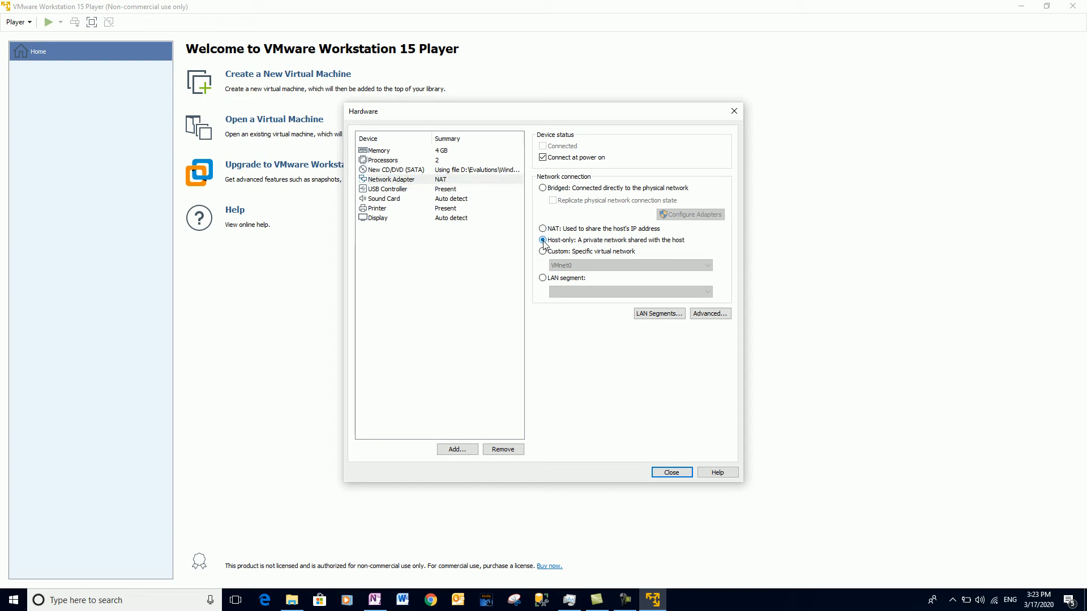
{"action": "left_click", "coordinate": [542, 229]}
Review the USB controller, sound card, printer and display settings in turn.
{"action": "left_click", "coordinate": [396, 191]}
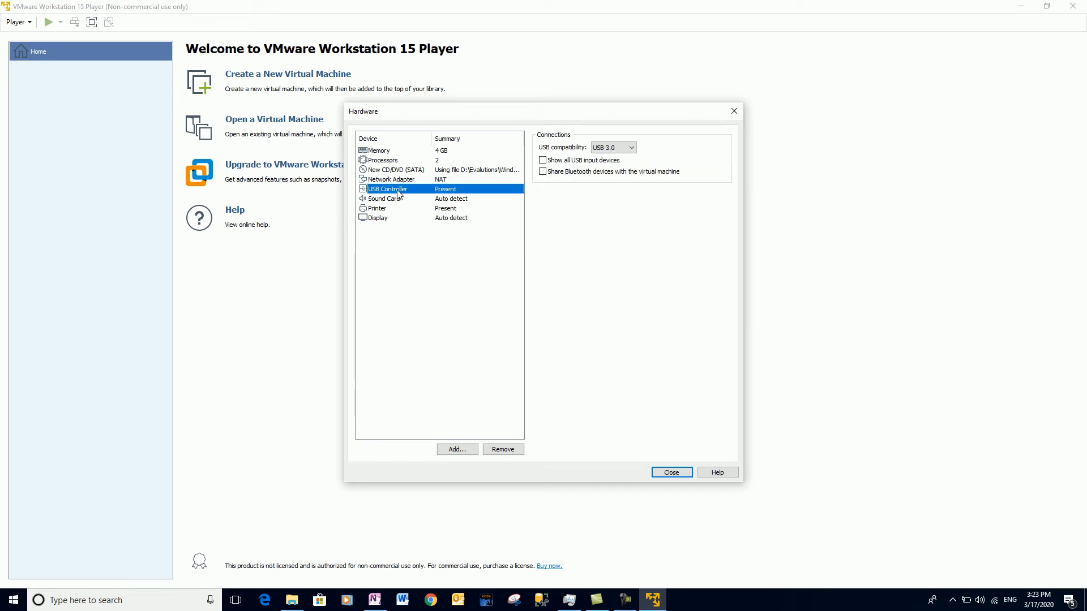
{"action": "left_click", "coordinate": [386, 200]}
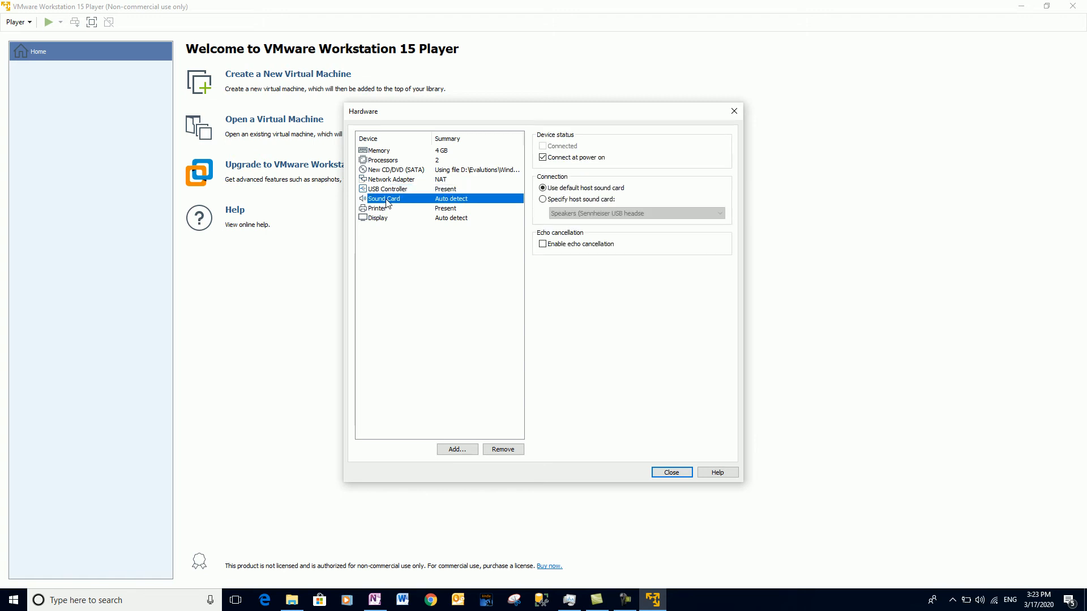
{"action": "left_click", "coordinate": [383, 210]}
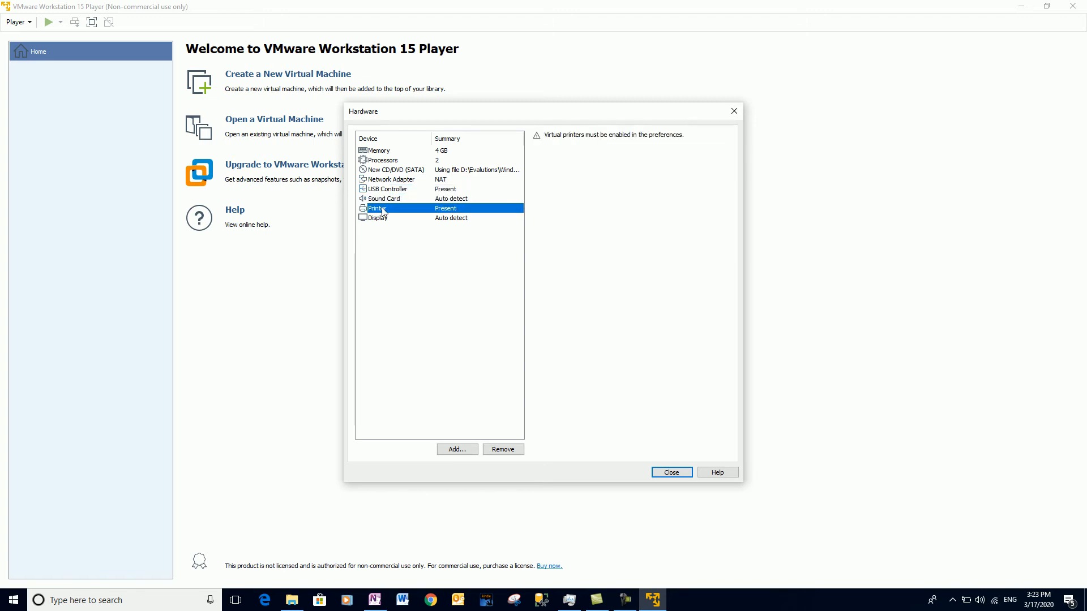
{"action": "left_click", "coordinate": [382, 219]}
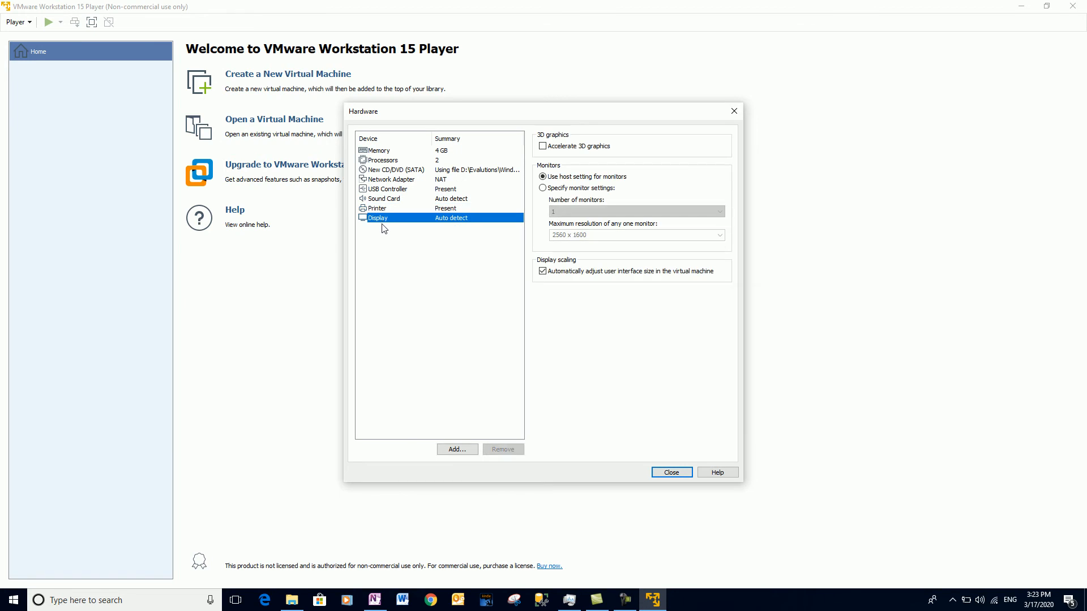
Try manual monitor settings and the maximum resolution list, then revert to Use host setting for monitors.
{"action": "left_click", "coordinate": [559, 189]}
{"action": "left_click", "coordinate": [575, 235]}
{"action": "left_click", "coordinate": [605, 236]}
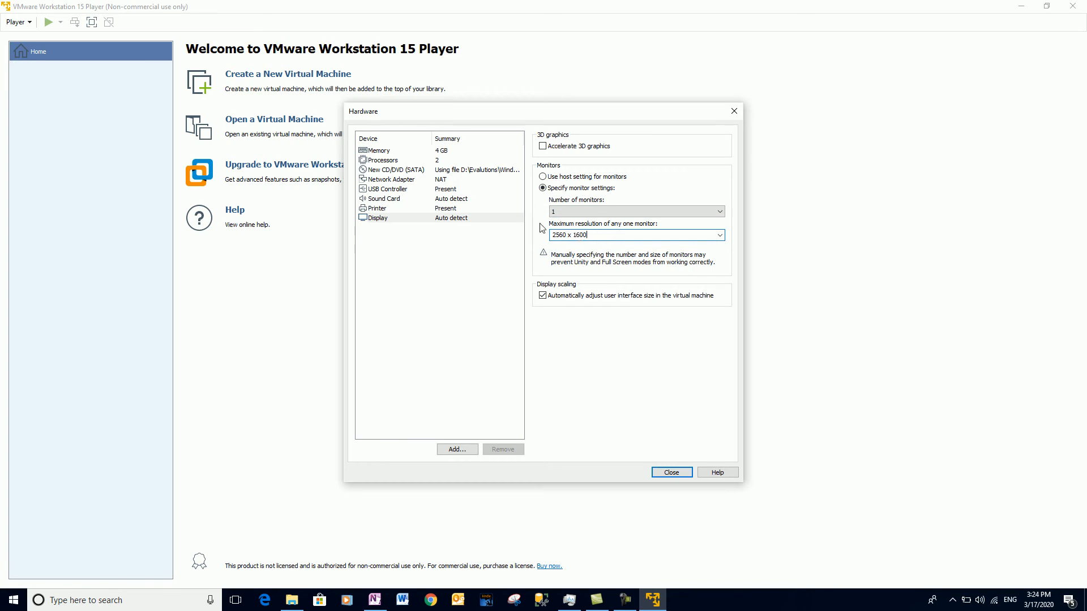
{"action": "left_click", "coordinate": [719, 234]}
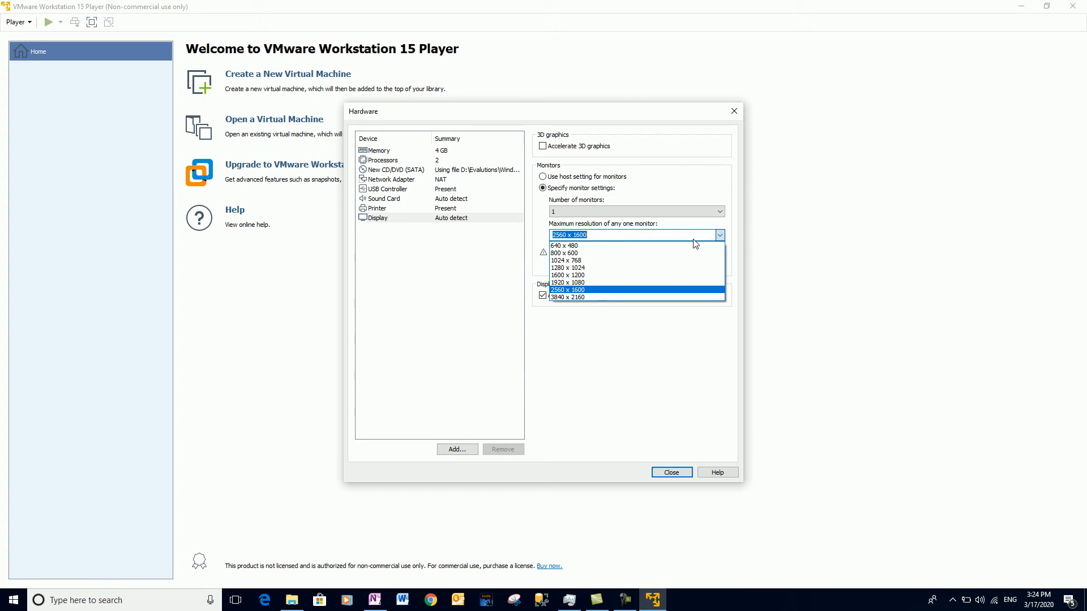
{"action": "left_click", "coordinate": [661, 162]}
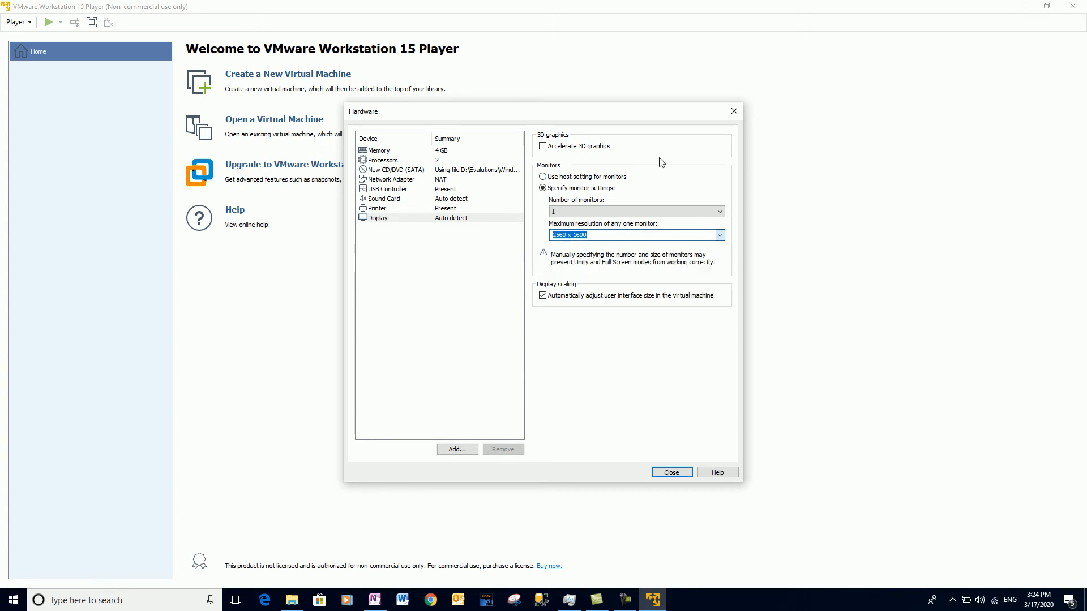
{"action": "left_click", "coordinate": [568, 177]}
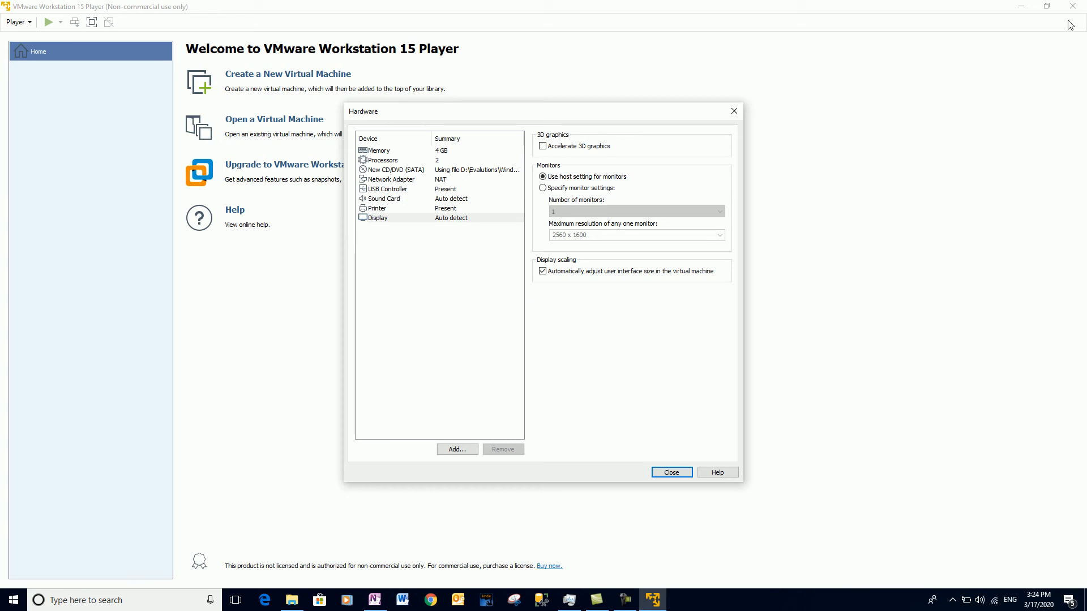
{"action": "left_click", "coordinate": [704, 417]}
Check the host's 1920 × 1080 resolution in Windows Display settings, then close them.
{"action": "left_click", "coordinate": [1084, 600]}
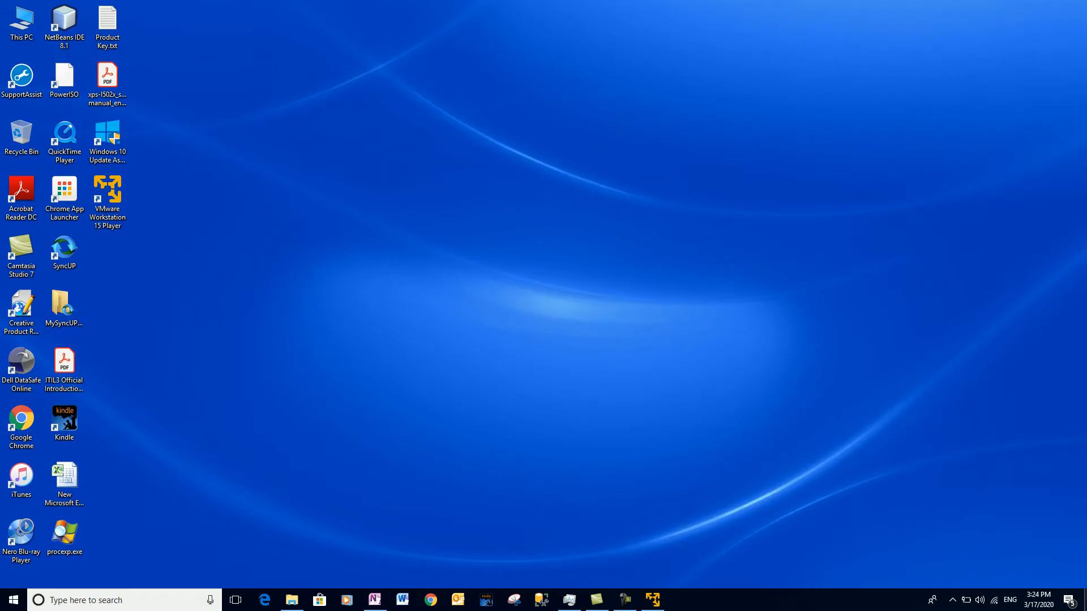
{"action": "right_click", "coordinate": [559, 101]}
{"action": "left_click", "coordinate": [592, 268]}
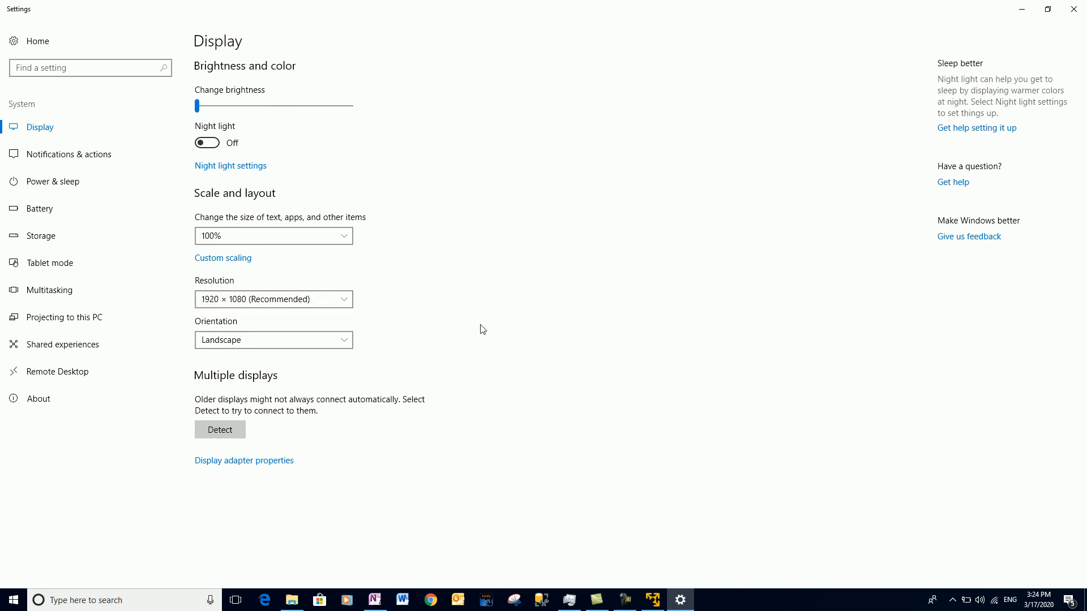
{"action": "left_click", "coordinate": [1083, 5]}
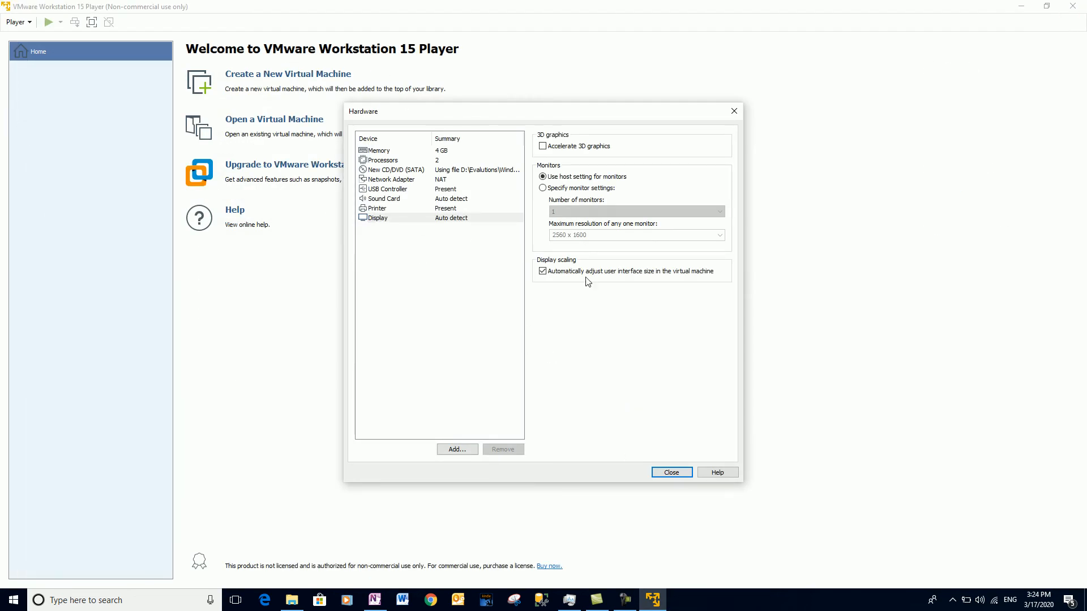
Leave the VM display on Use host setting for monitors and close the hardware settings.
{"action": "left_click", "coordinate": [553, 189]}
{"action": "left_click", "coordinate": [640, 233]}
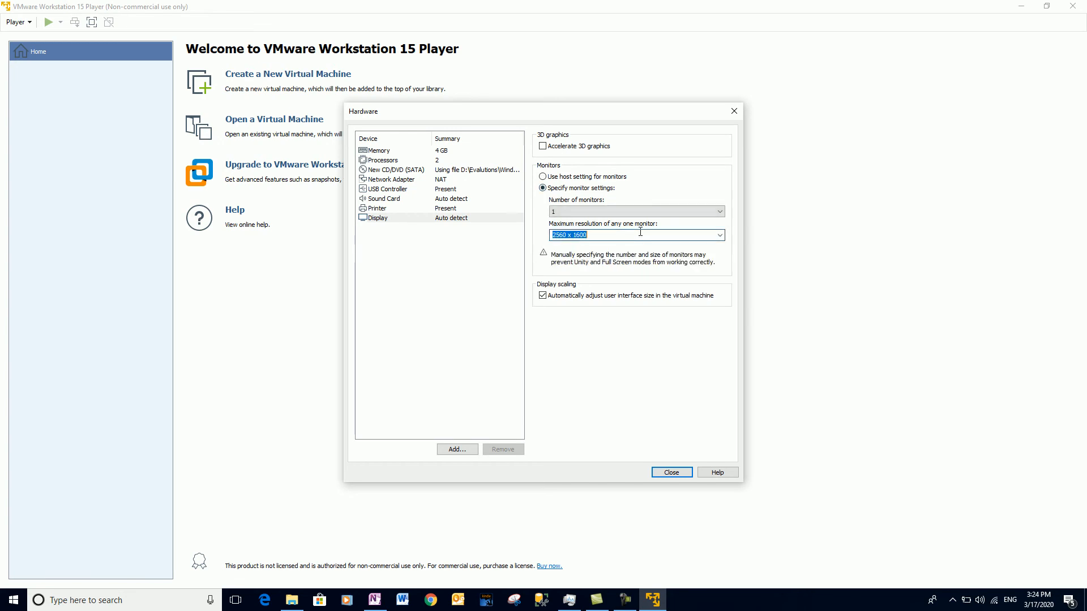
{"action": "left_click", "coordinate": [720, 234]}
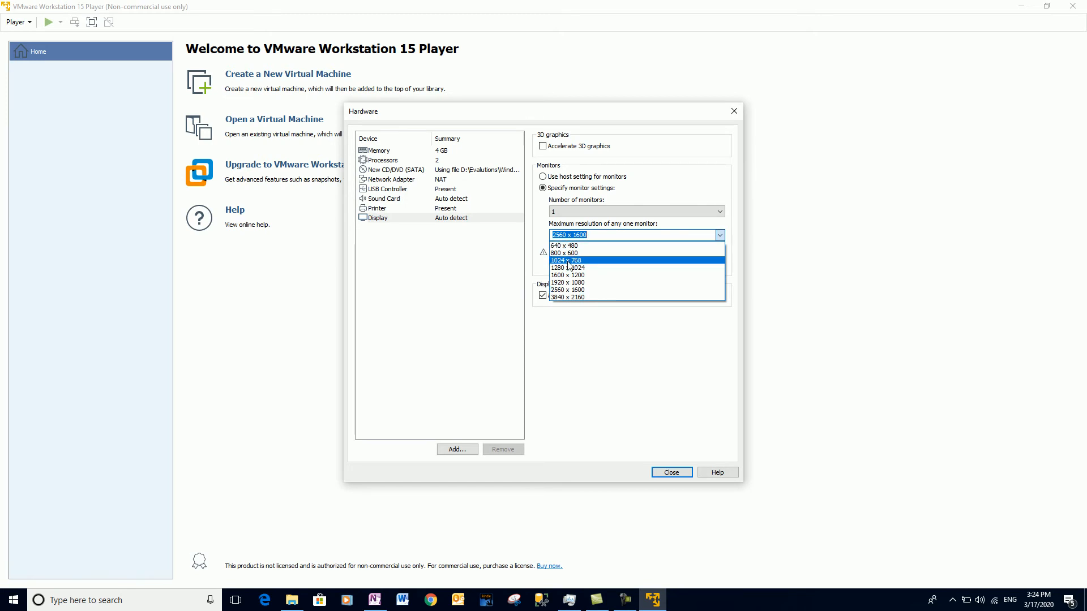
{"action": "left_click", "coordinate": [669, 162]}
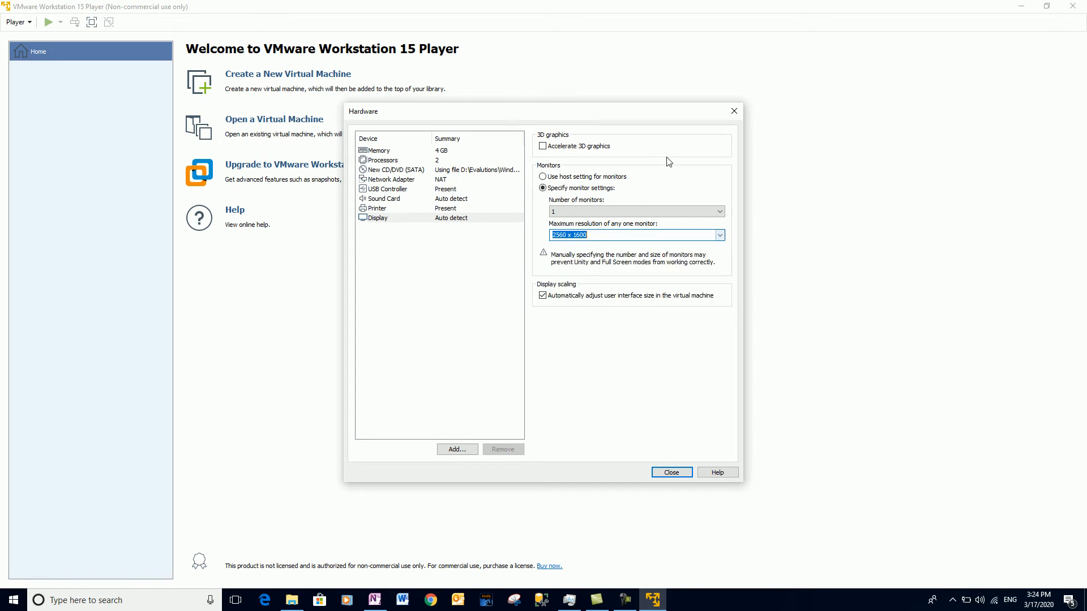
{"action": "left_click", "coordinate": [543, 178]}
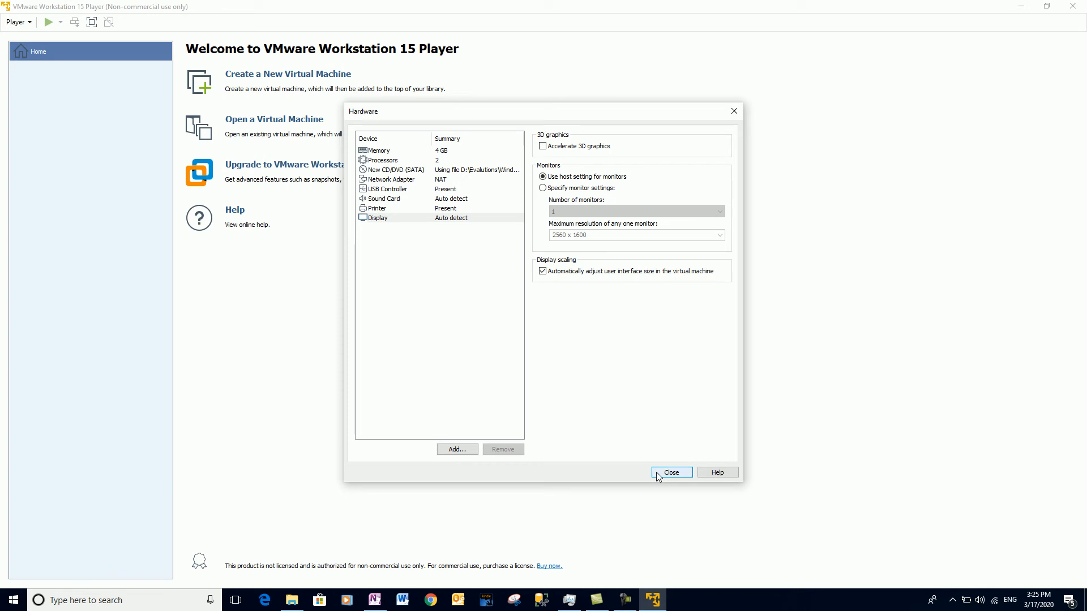
{"action": "left_click", "coordinate": [671, 472]}
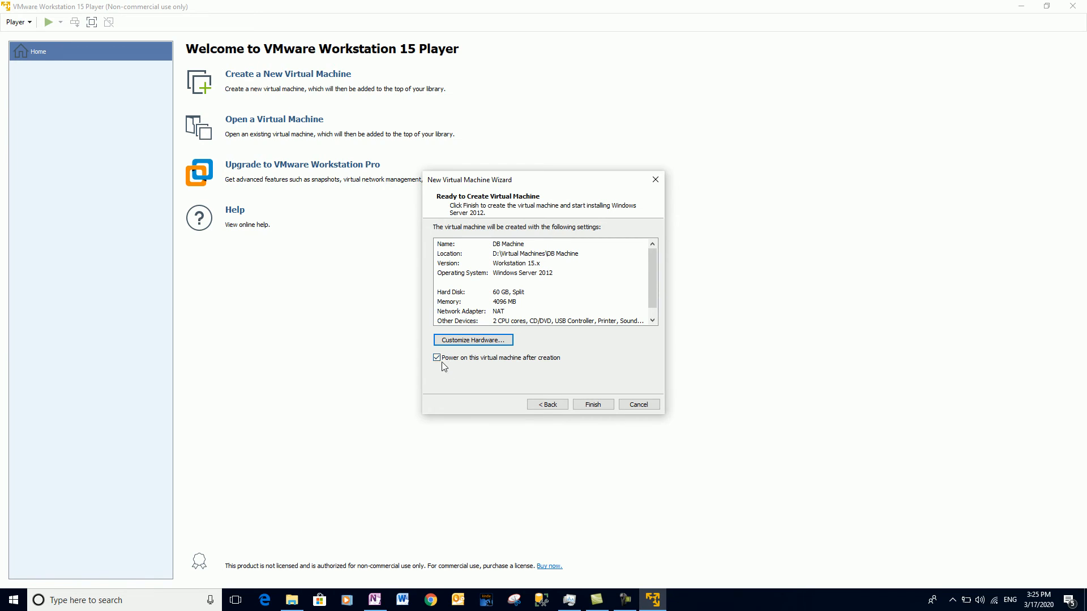
Finish the wizard to create and power on DB Machine, dismissing the virtual printing notification.
{"action": "left_click", "coordinate": [592, 404]}
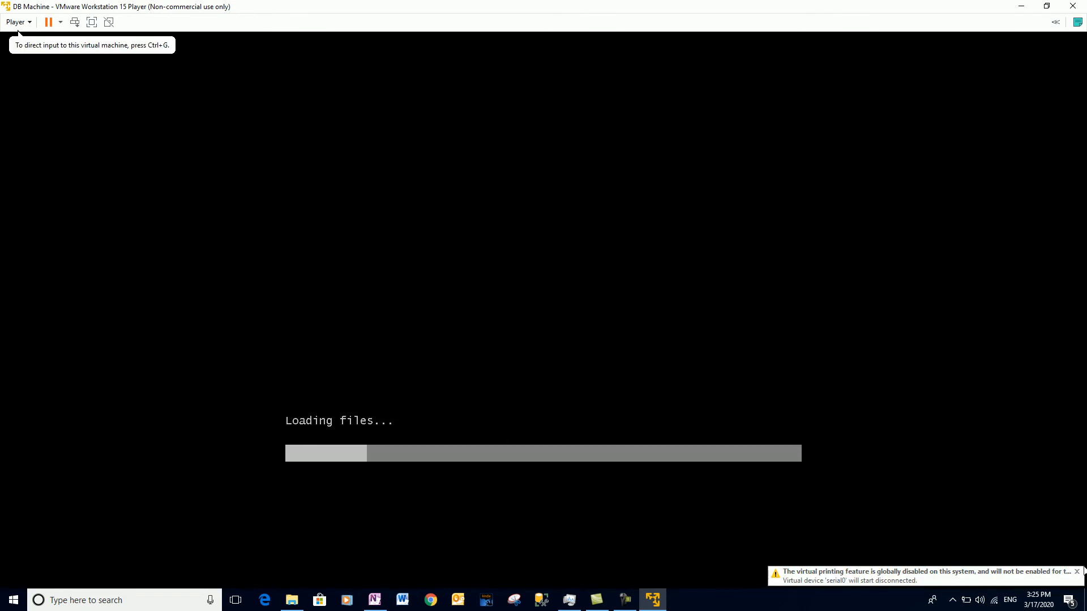
{"action": "left_click", "coordinate": [1077, 571]}
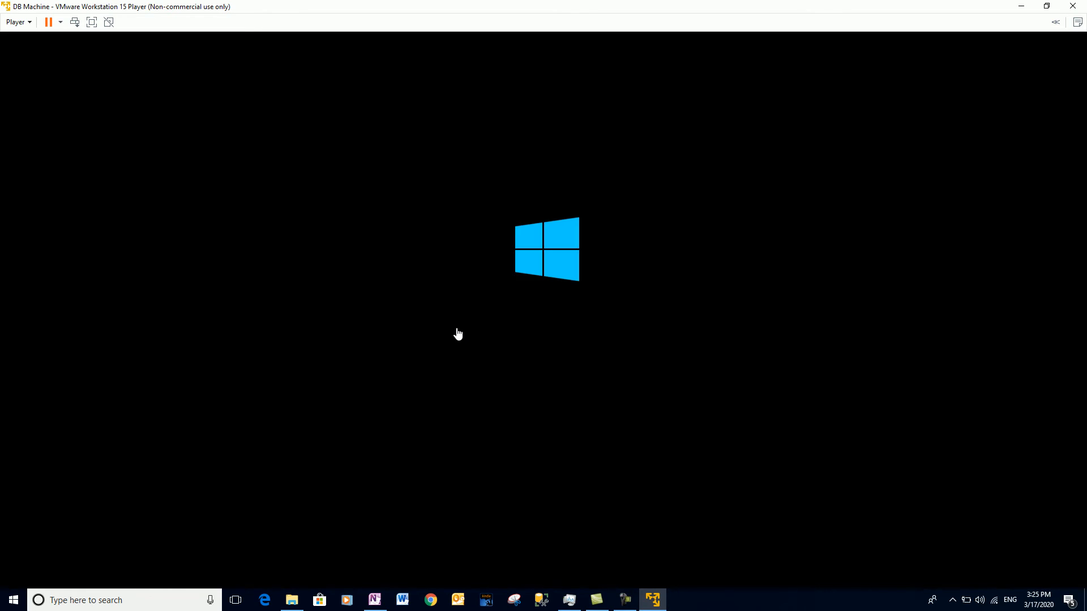
Add a ticked To Do item 'Installation of Windows Server 2012 OS Evaluation Edition' to the OneNote checklist.
{"action": "left_click", "coordinate": [374, 600]}
{"action": "left_click", "coordinate": [442, 239]}
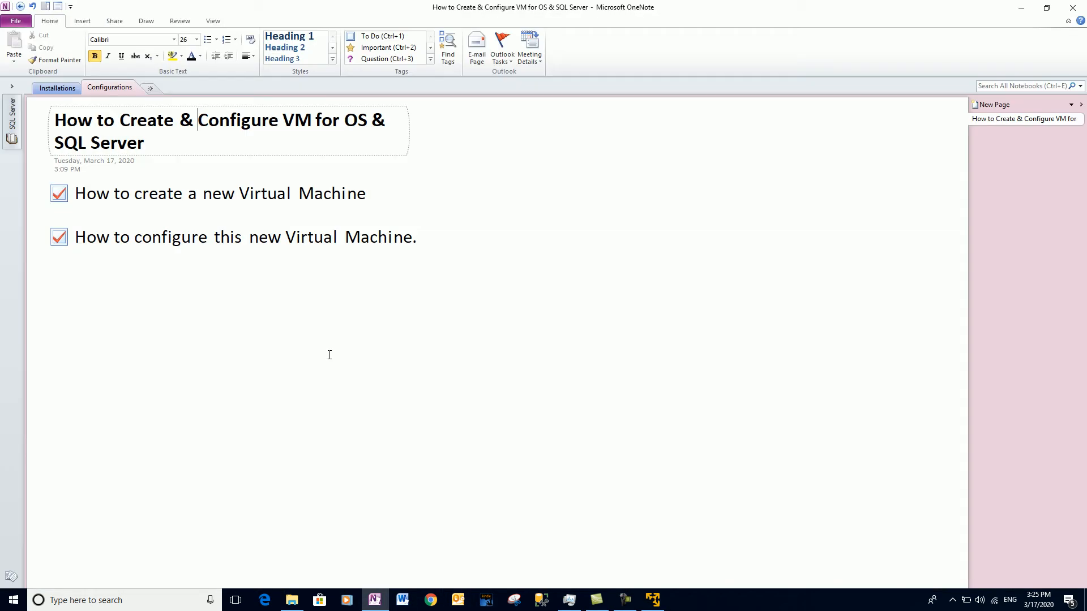
{"action": "key", "text": "Return"}
{"action": "key", "text": "Return"}
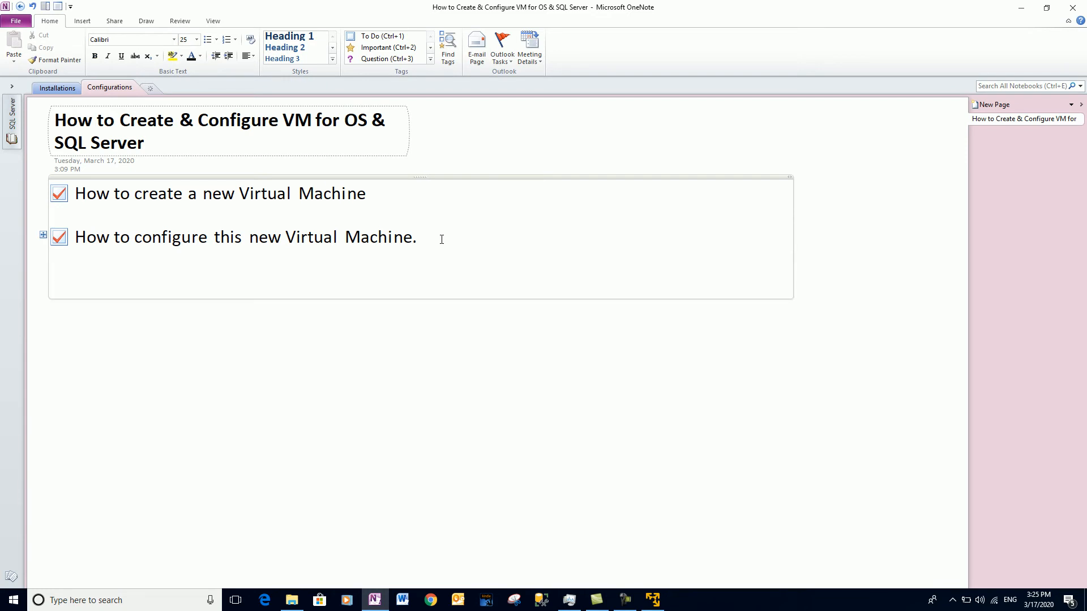
{"action": "left_click", "coordinate": [364, 38]}
{"action": "type", "text": "Installation of"}
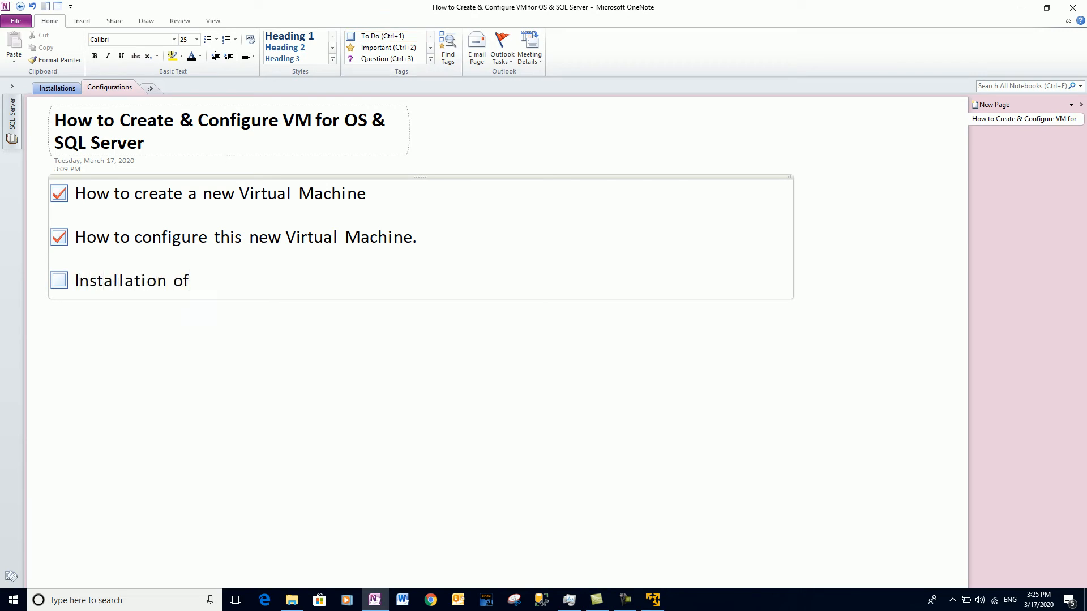
{"action": "type", "text": " Windows Server 202"}
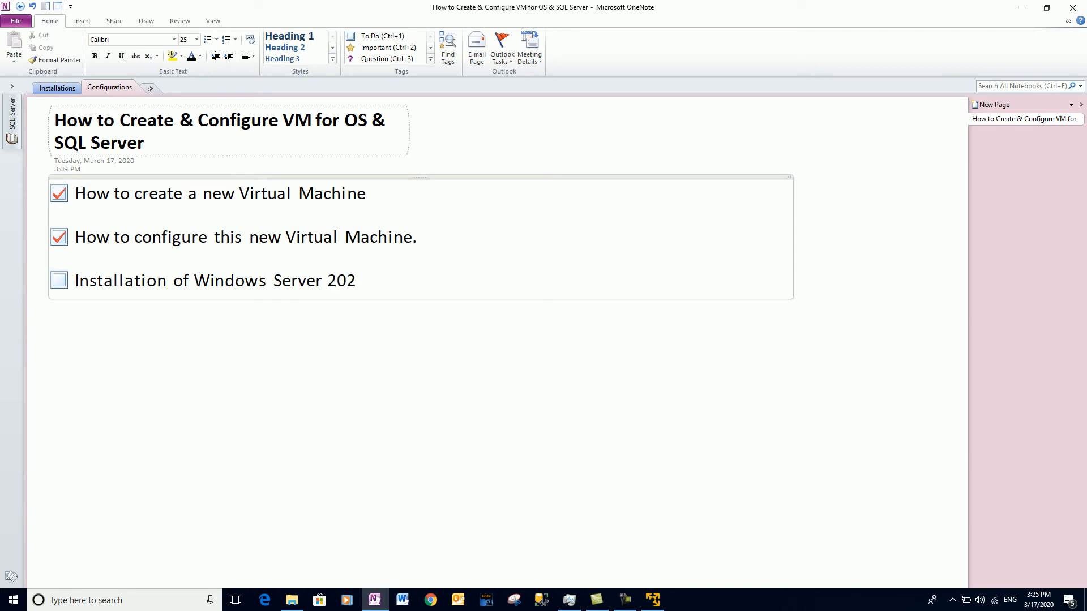
{"action": "key", "text": "BackSpace"}
{"action": "type", "text": "12 OS Evaluatio"}
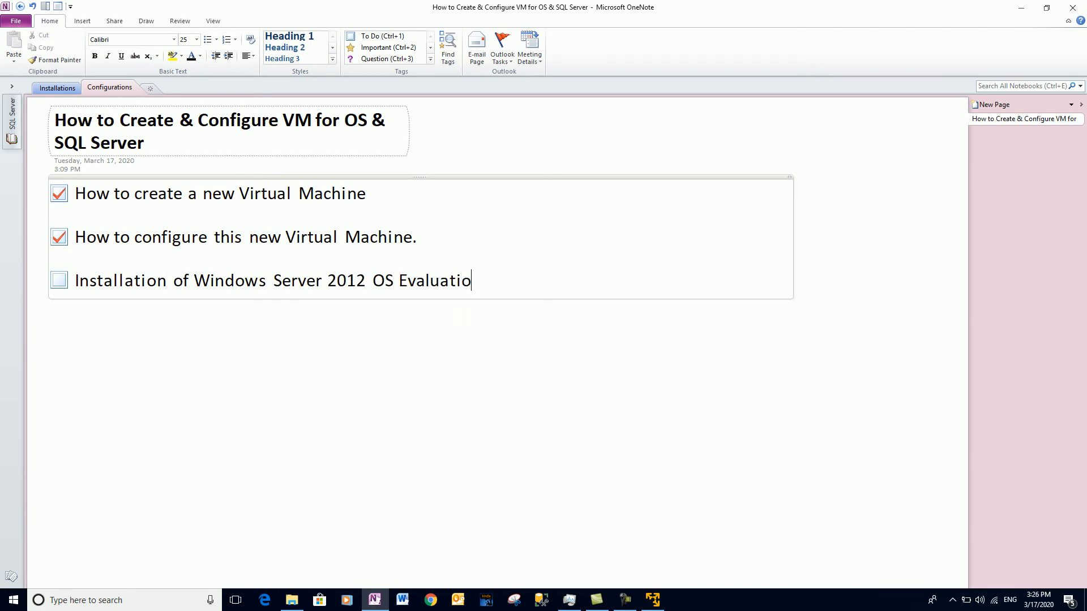
{"action": "type", "text": "n Edition"}
{"action": "left_click", "coordinate": [58, 280]}
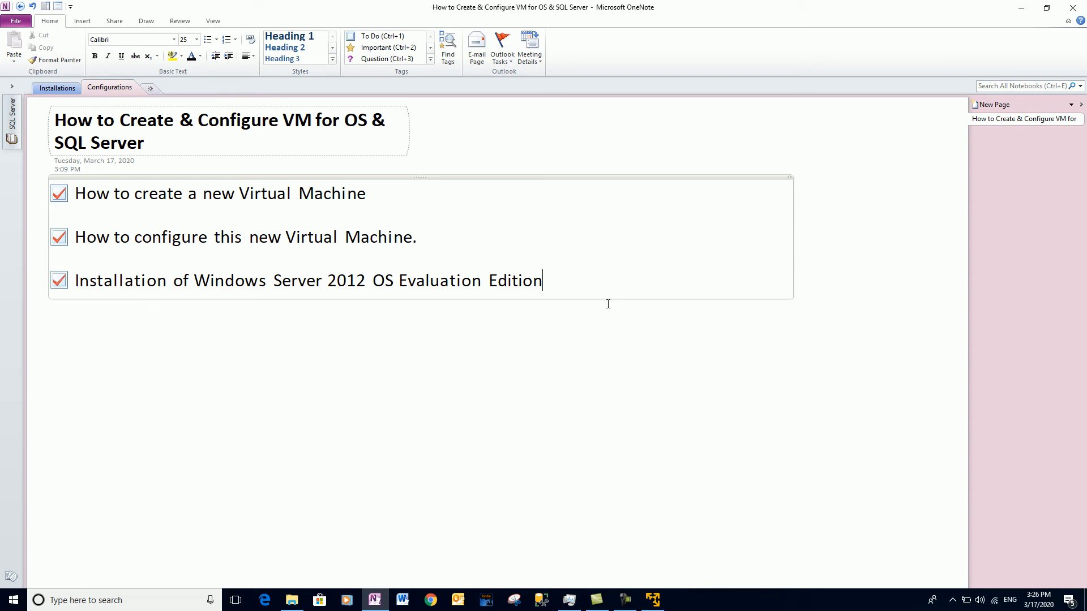
{"action": "left_click", "coordinate": [1022, 11]}
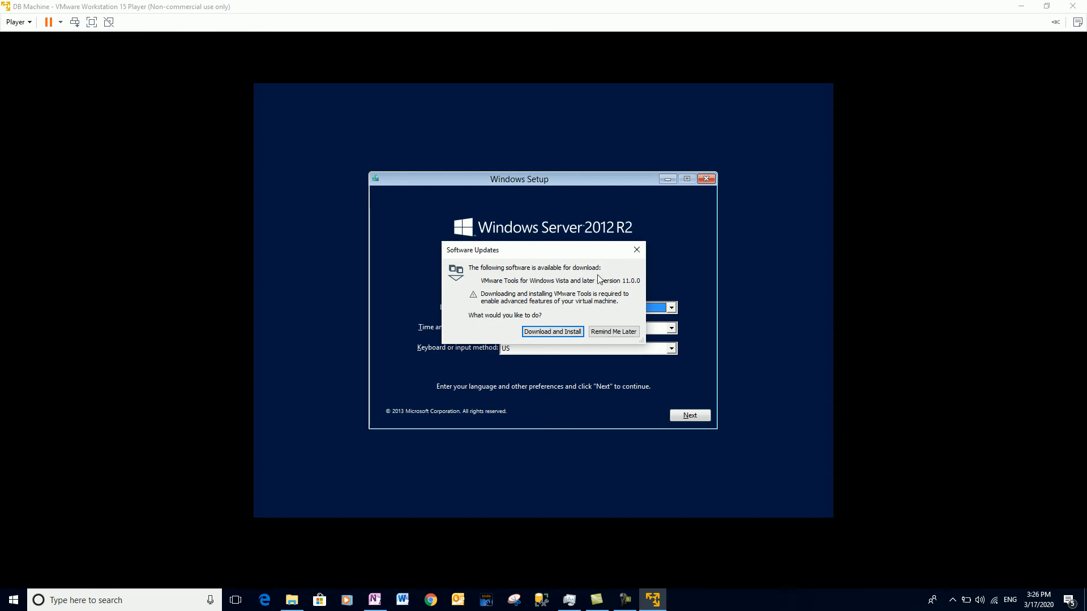
Dismiss the VMware Tools update offer, accept English (United States) defaults and start Install now.
{"action": "left_click", "coordinate": [637, 249]}
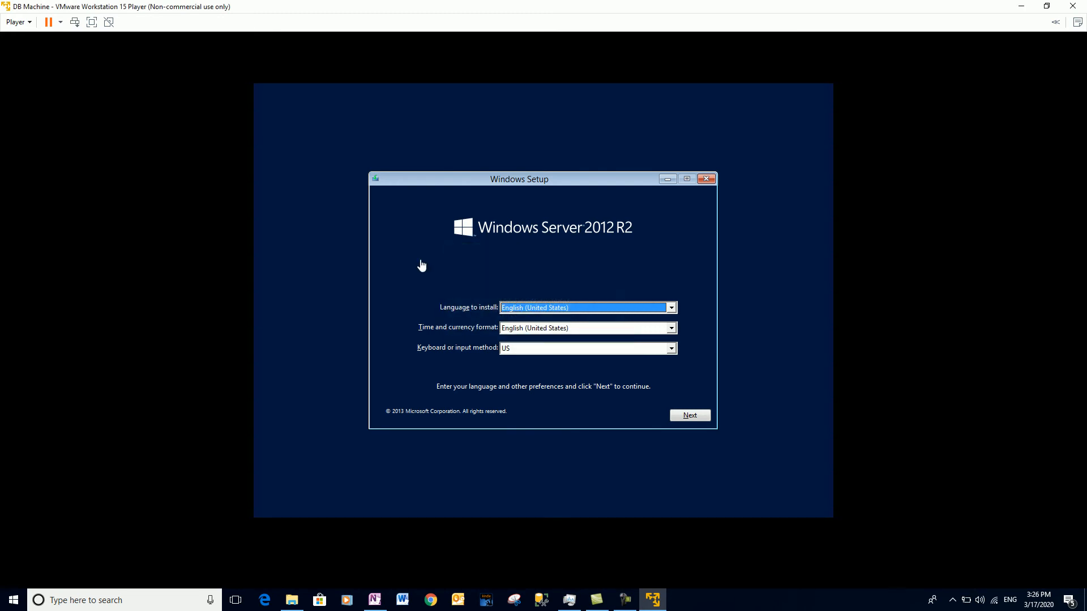
{"action": "left_click", "coordinate": [475, 271]}
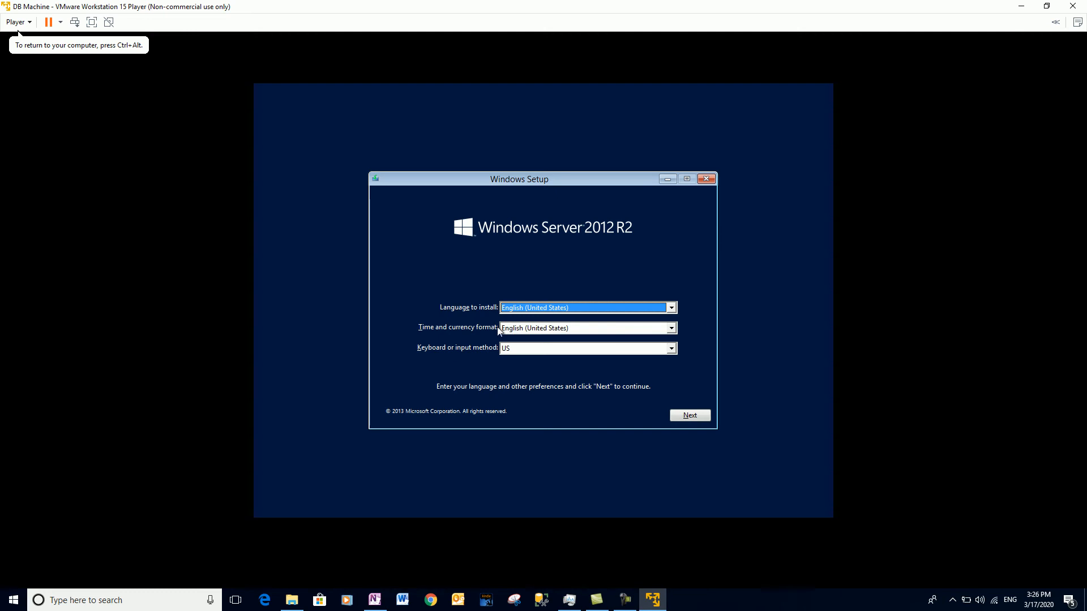
{"action": "left_click", "coordinate": [690, 416]}
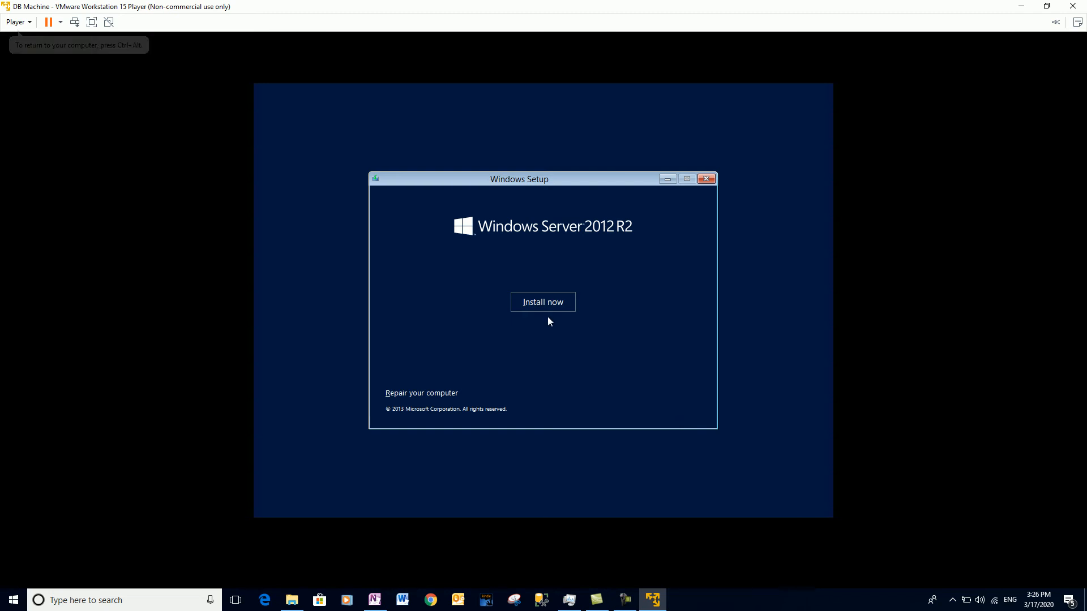
{"action": "left_click", "coordinate": [557, 311]}
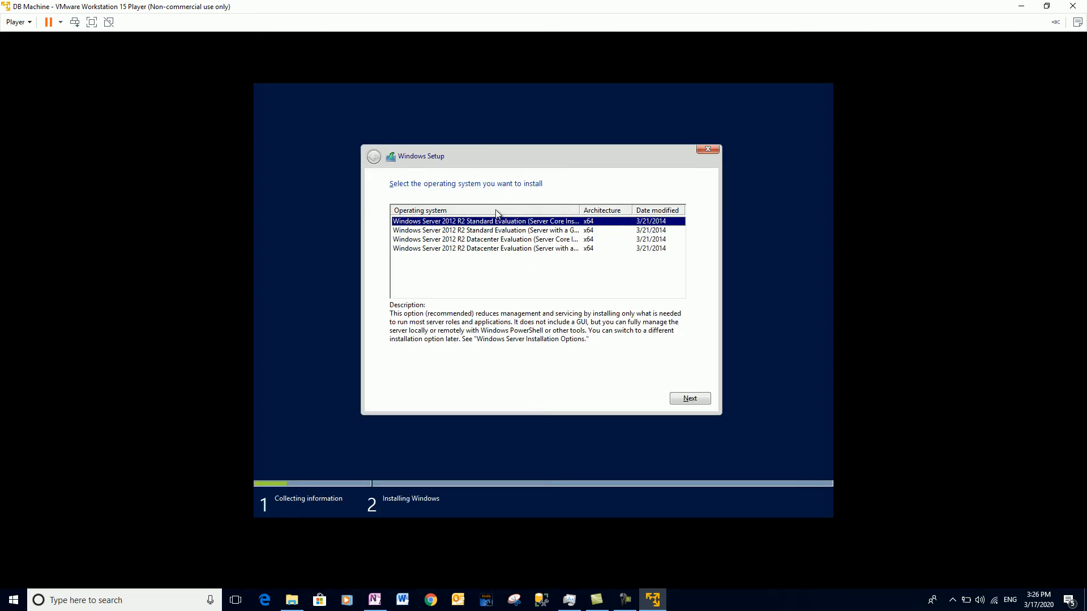
Choose the Windows Server 2012 R2 Datacenter Evaluation (Server with a GUI) edition.
{"action": "left_click", "coordinate": [481, 252]}
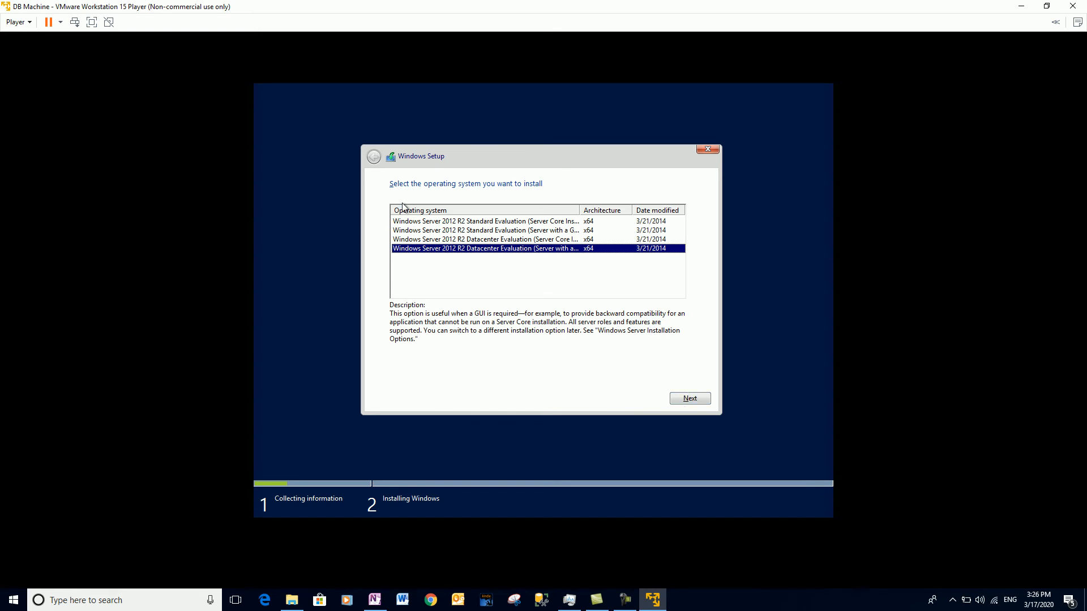
{"action": "left_click", "coordinate": [477, 230]}
{"action": "left_click", "coordinate": [474, 250]}
{"action": "left_click", "coordinate": [684, 402]}
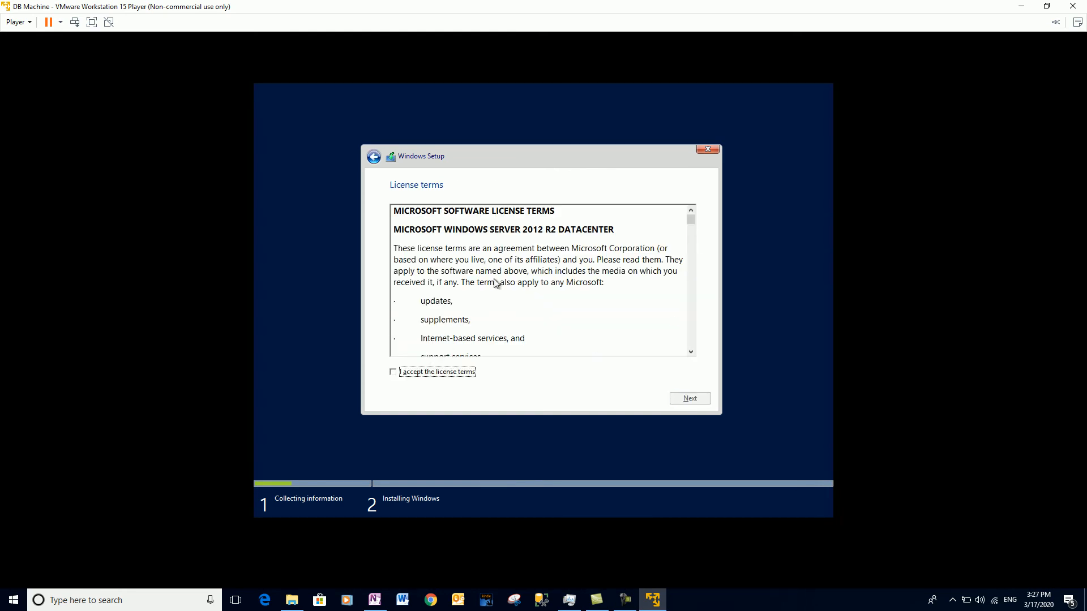
Accept the Windows license terms and continue.
{"action": "scroll", "coordinate": [495, 283], "scroll_direction": "down", "scroll_amount": 20}
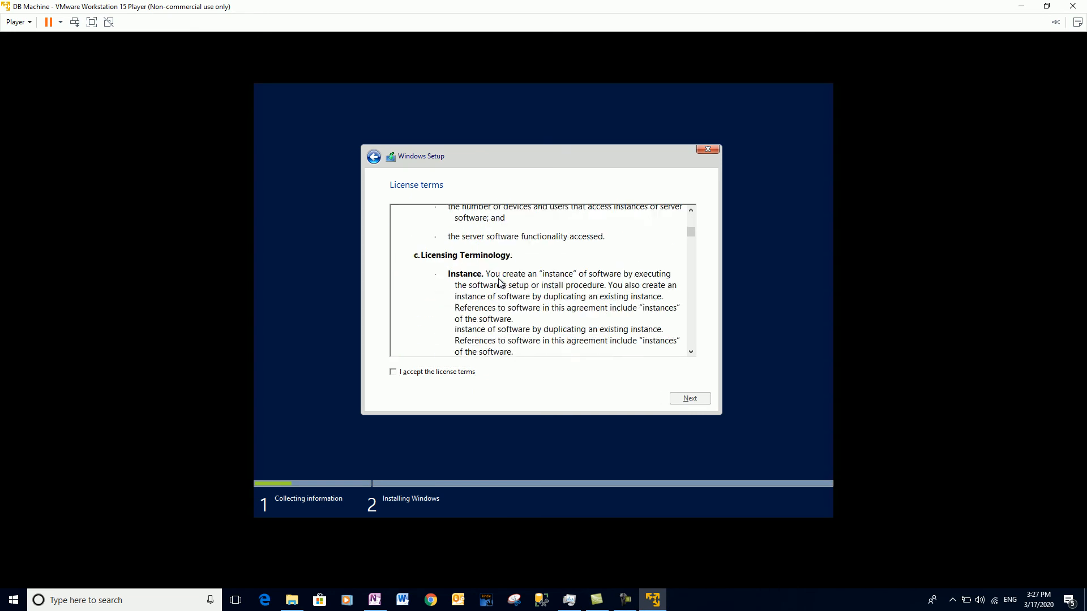
{"action": "scroll", "coordinate": [500, 282], "scroll_direction": "down", "scroll_amount": 10}
{"action": "left_click", "coordinate": [440, 373]}
{"action": "left_click", "coordinate": [683, 396]}
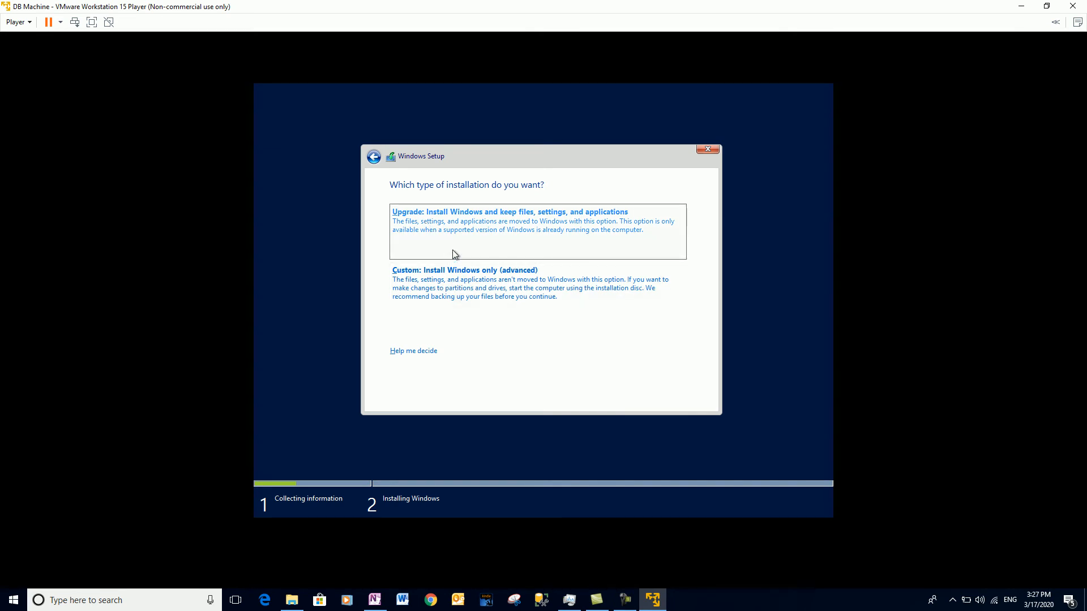
Pick Custom install and install Windows onto Drive 0's 60 GB unallocated space.
{"action": "left_click", "coordinate": [436, 289]}
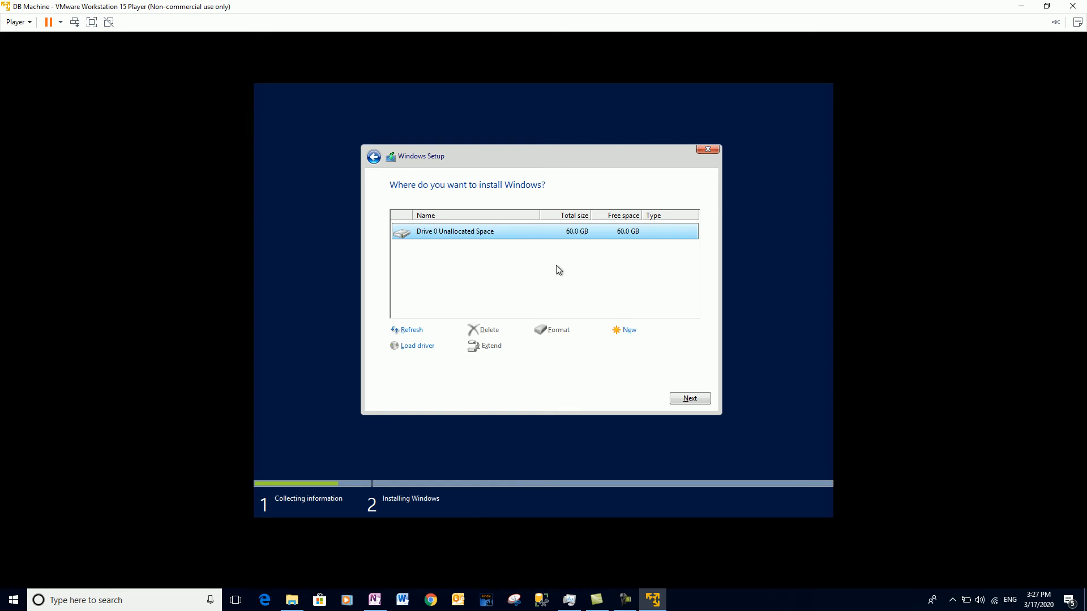
{"action": "left_click", "coordinate": [691, 400]}
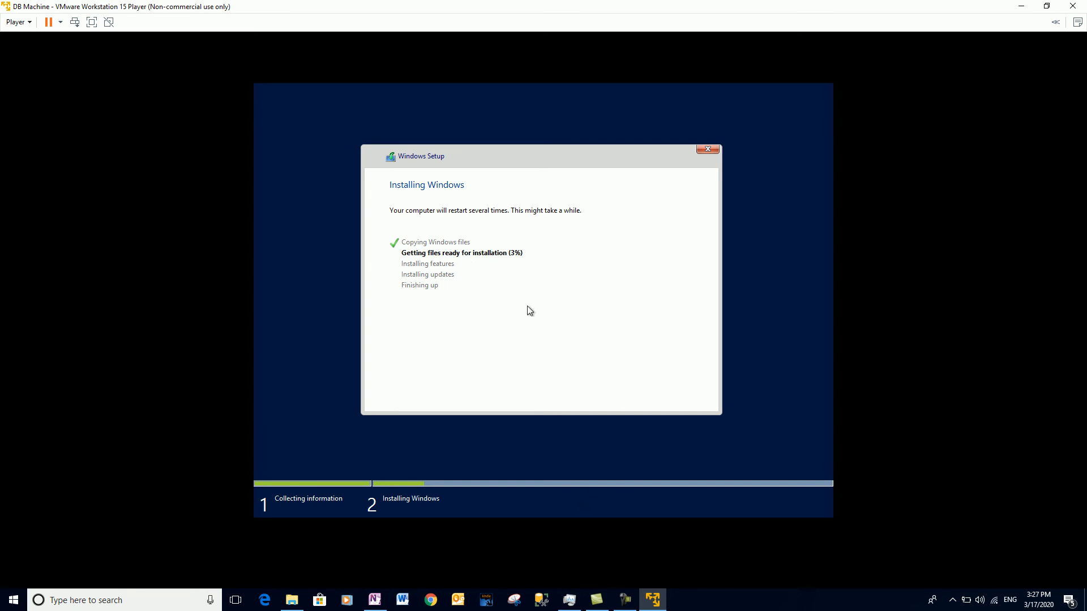
Wait for Windows Setup to finish, then restart the VM into the administrator password page.
{"action": "left_click", "coordinate": [623, 601]}
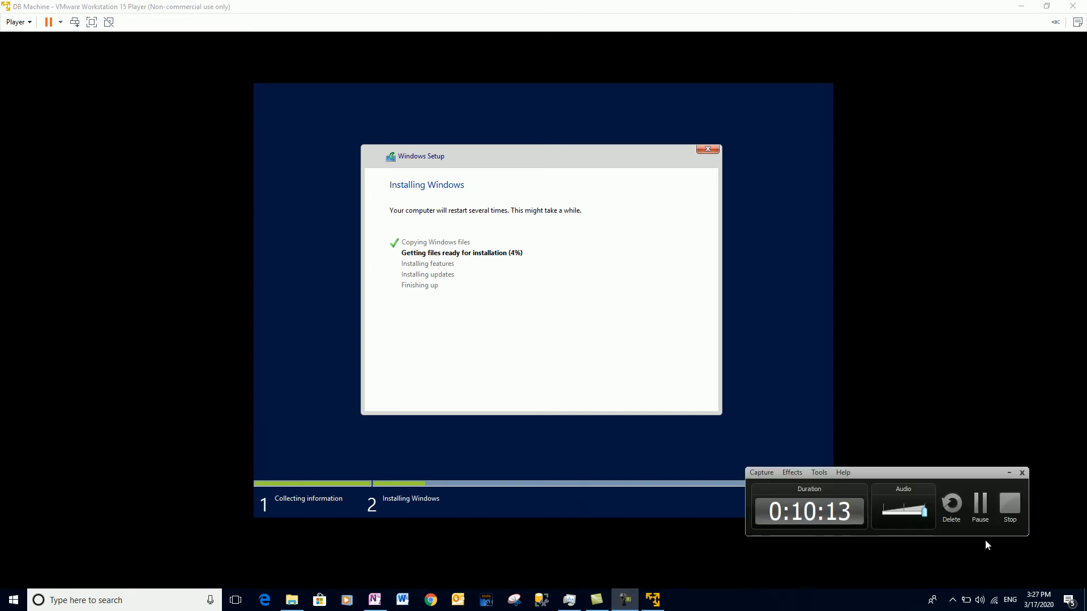
{"action": "left_click", "coordinate": [979, 503]}
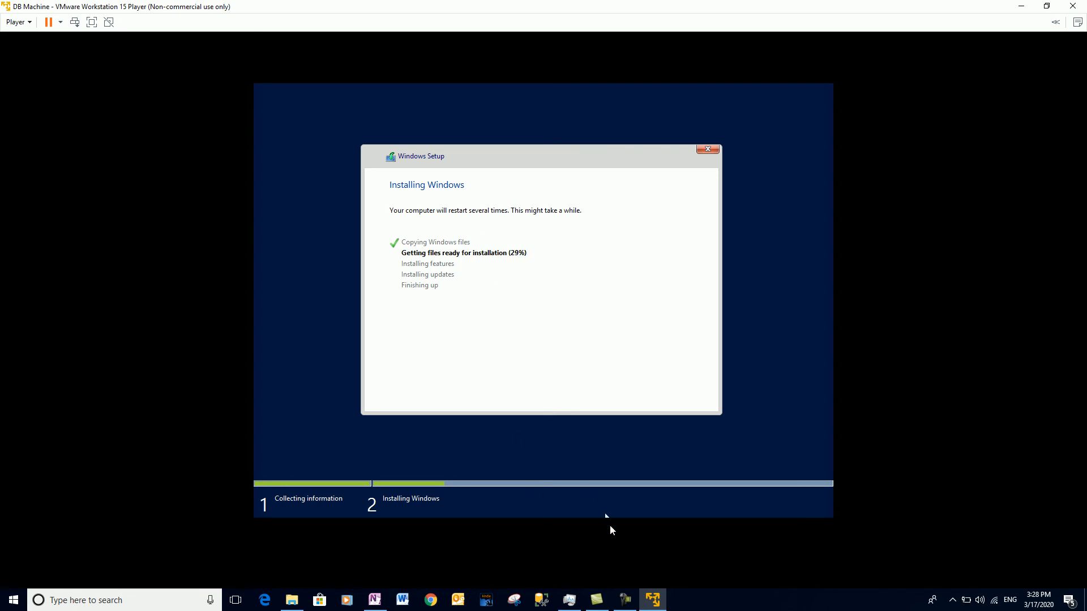
{"action": "left_click", "coordinate": [624, 600]}
{"action": "left_click", "coordinate": [1017, 546]}
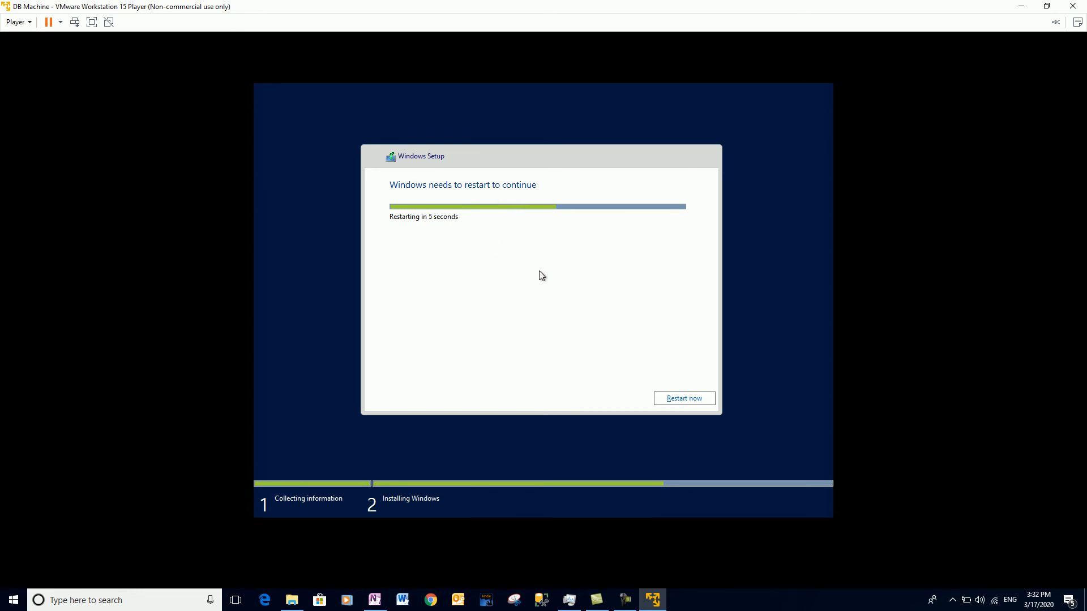
{"action": "left_click", "coordinate": [678, 400]}
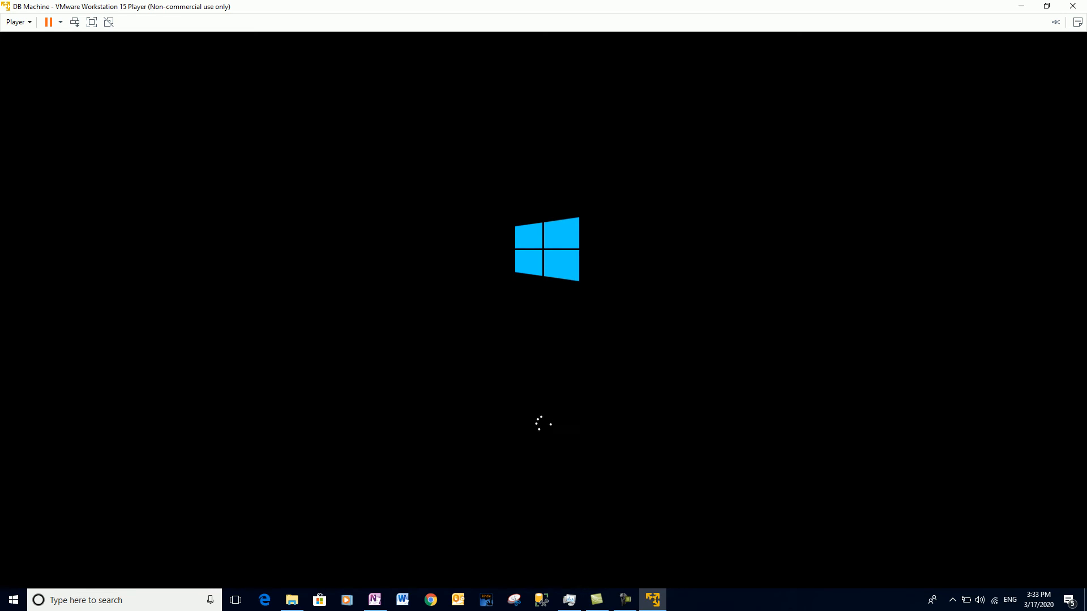
{"action": "mouse_move", "coordinate": [633, 604]}
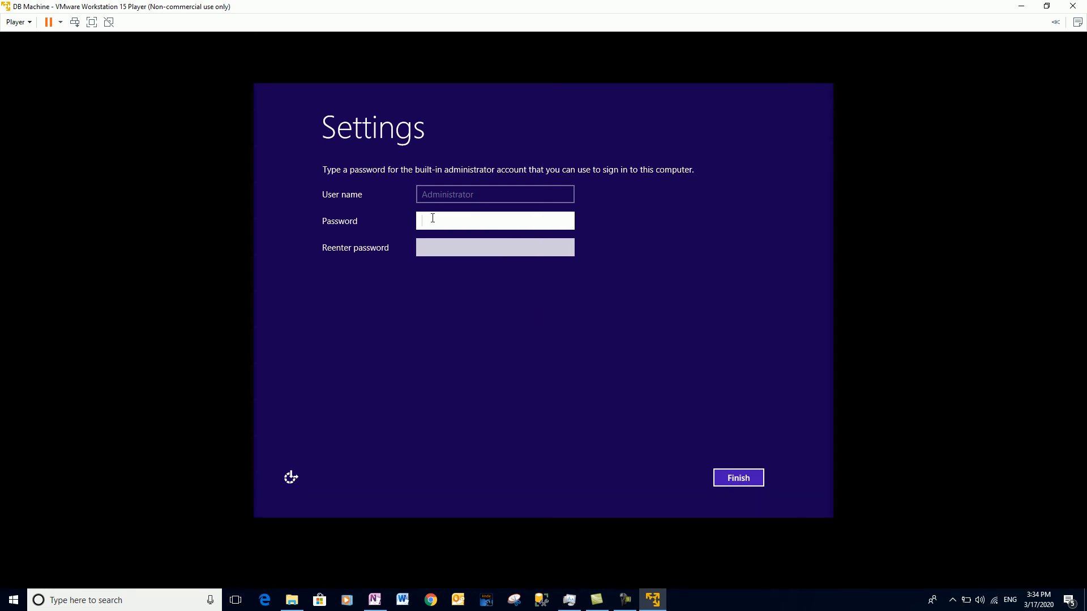
Enter and confirm the built-in Administrator password, then finish the Windows Server setup.
{"action": "type", "text": "Pa$$w0rd1"}
{"action": "key", "text": "Tab"}
{"action": "type", "text": "Pa$$w0rd1"}
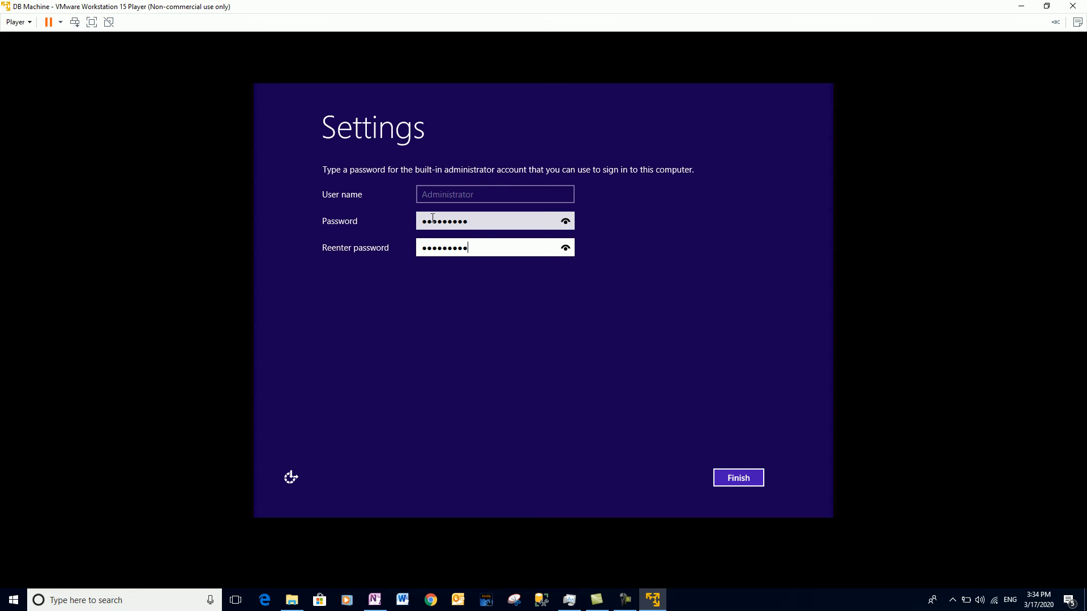
{"action": "left_click", "coordinate": [738, 478]}
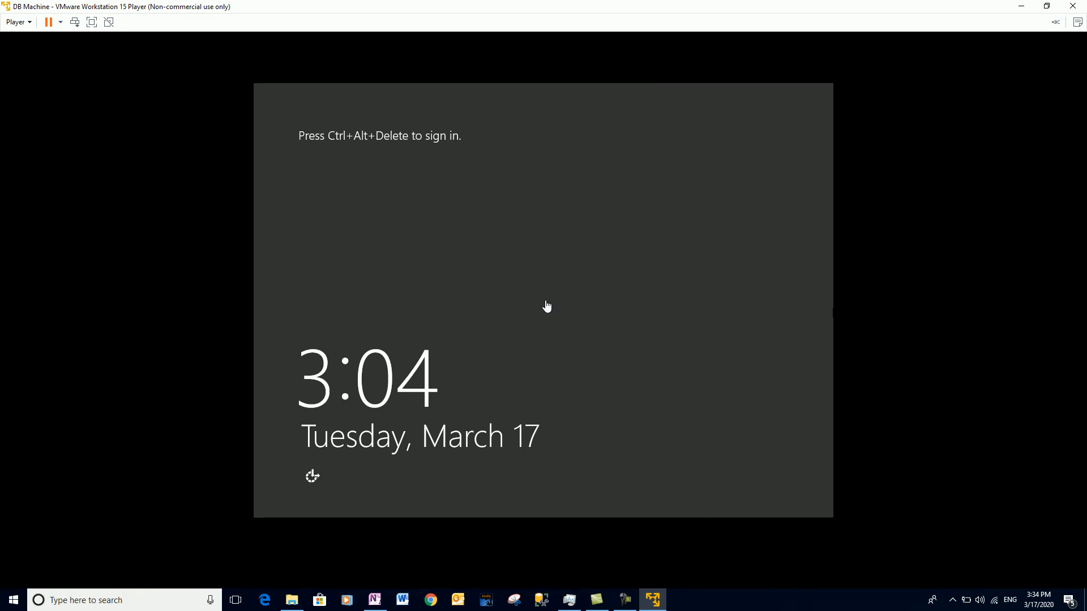
Sign in to the guest as Administrator via Send Ctrl+Alt+Del and the account password.
{"action": "left_click", "coordinate": [74, 22]}
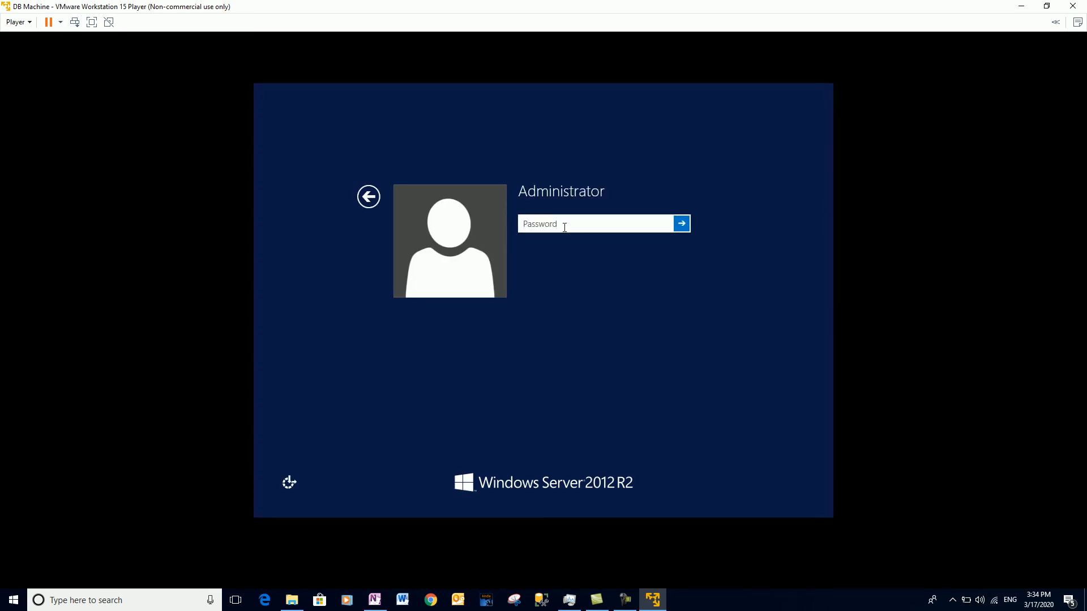
{"action": "type", "text": "P@ssw0rd123"}
{"action": "key", "text": "Return"}
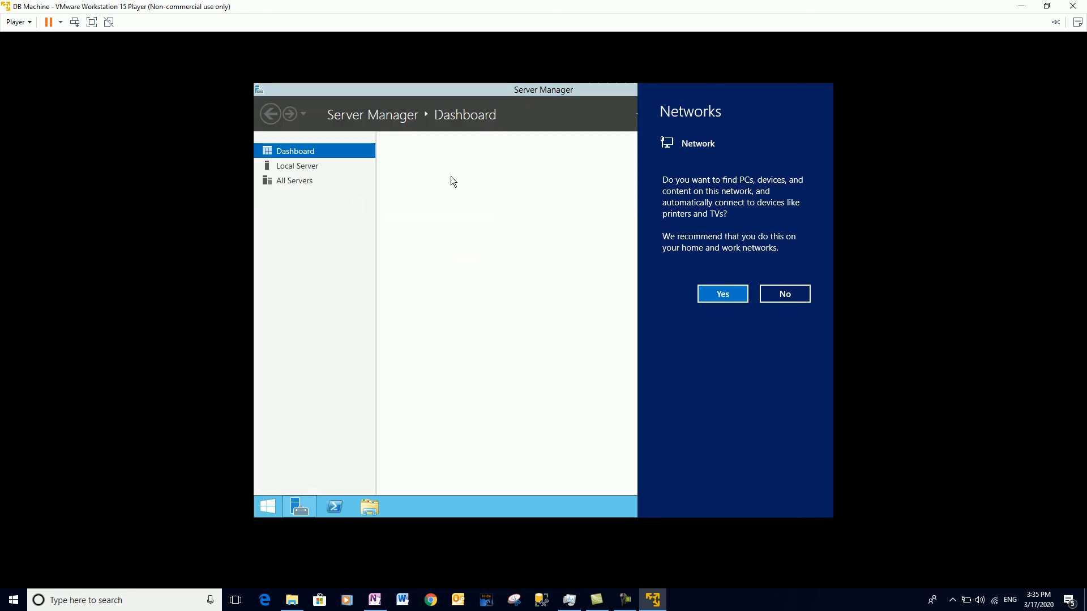
Decline network discovery and close Server Manager to reach the desktop.
{"action": "left_click", "coordinate": [454, 229]}
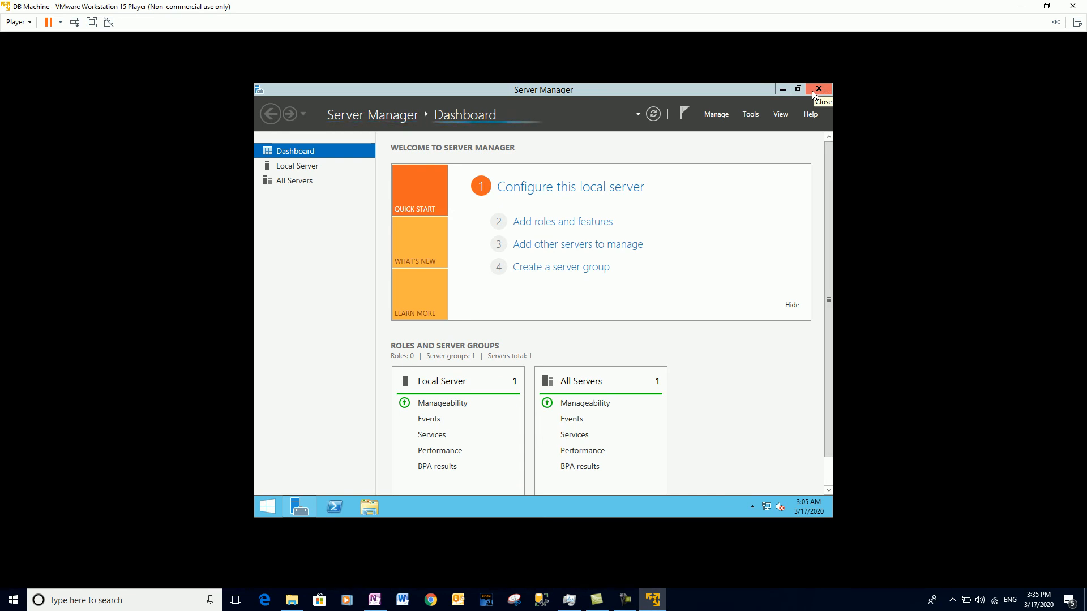
{"action": "left_click", "coordinate": [812, 91]}
{"action": "left_click", "coordinate": [815, 90]}
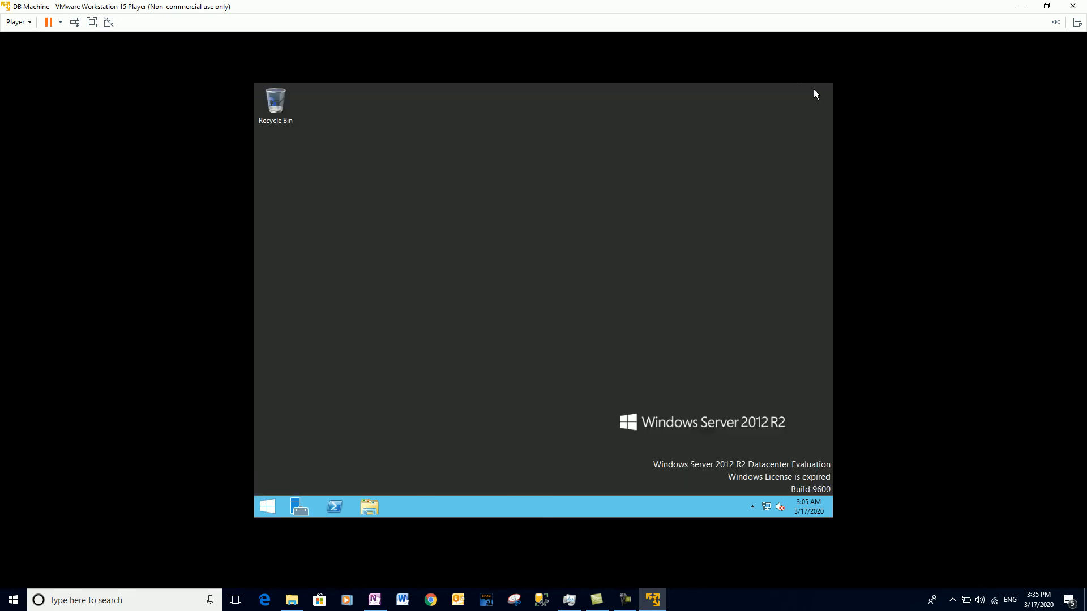
Switch the guest's Screen Resolution from 1024 × 768 to 1920 × 1080, keeping the change.
{"action": "right_click", "coordinate": [498, 244]}
{"action": "left_click", "coordinate": [530, 333]}
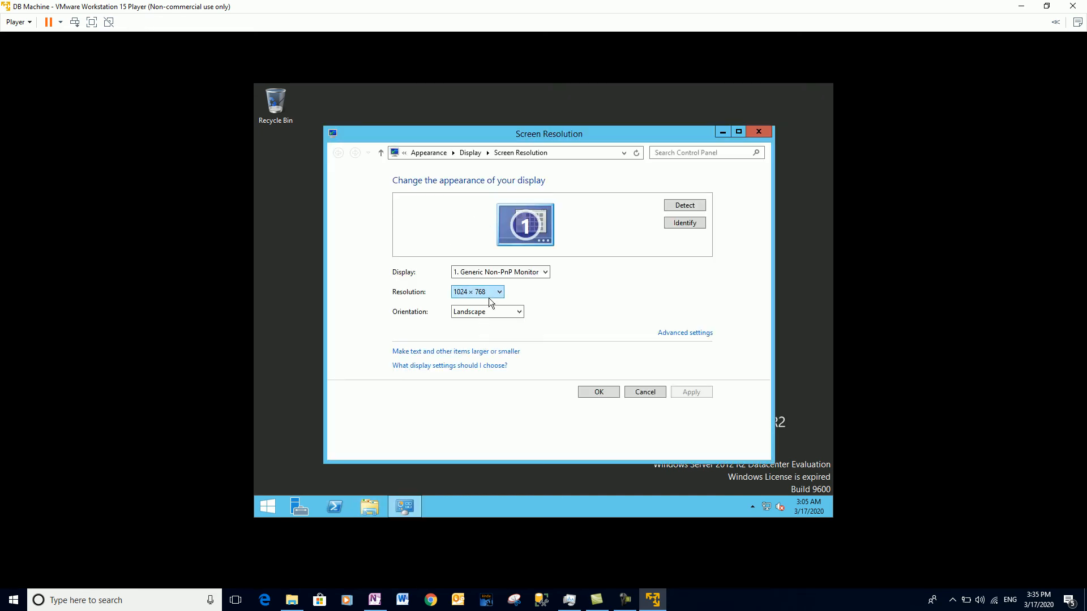
{"action": "left_click", "coordinate": [489, 296]}
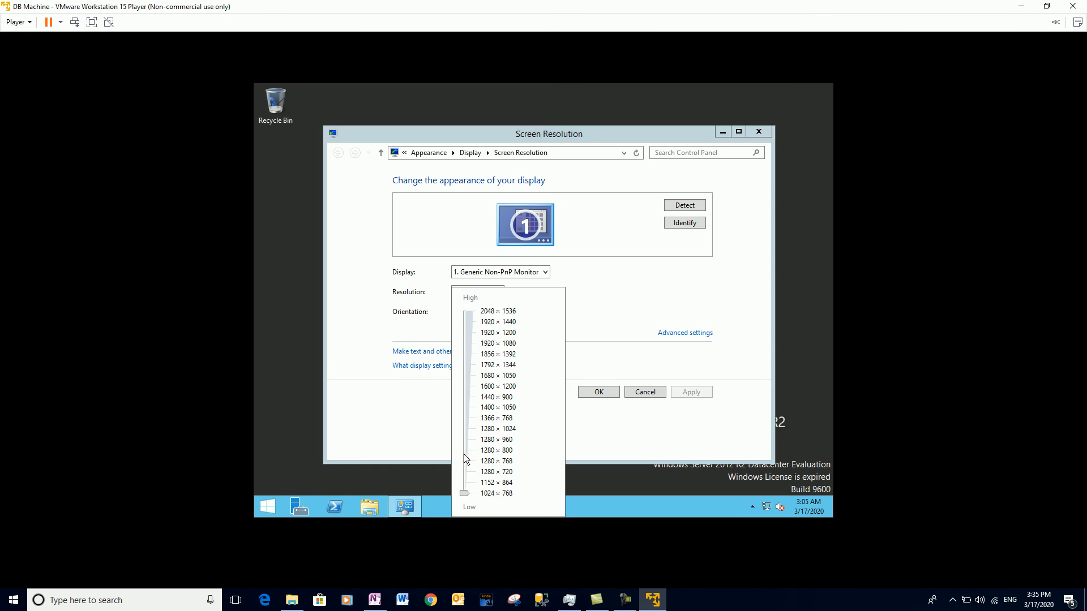
{"action": "left_click", "coordinate": [485, 345]}
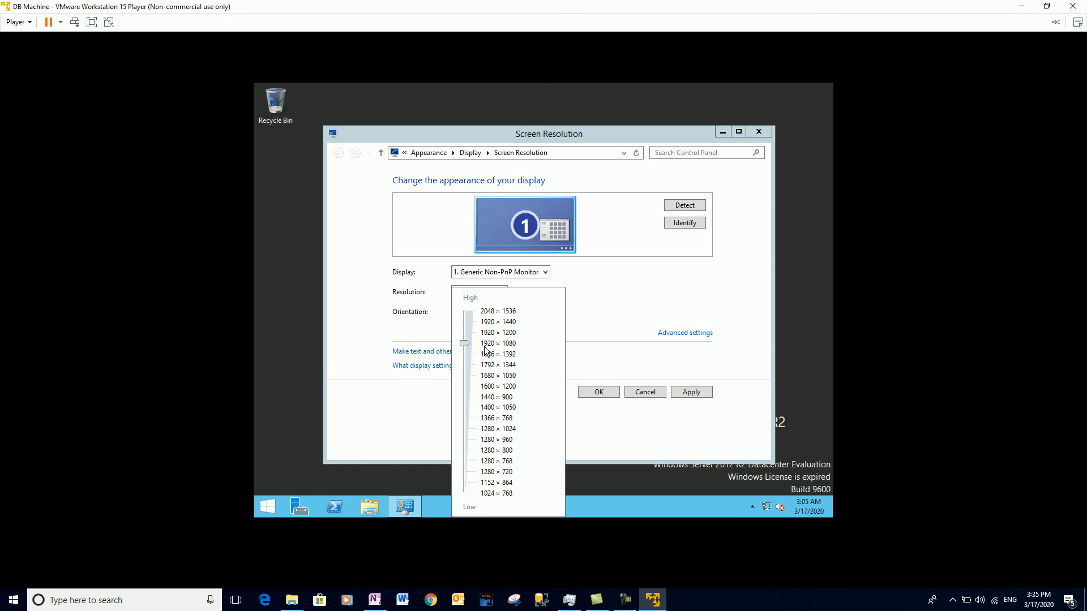
{"action": "left_click", "coordinate": [652, 393]}
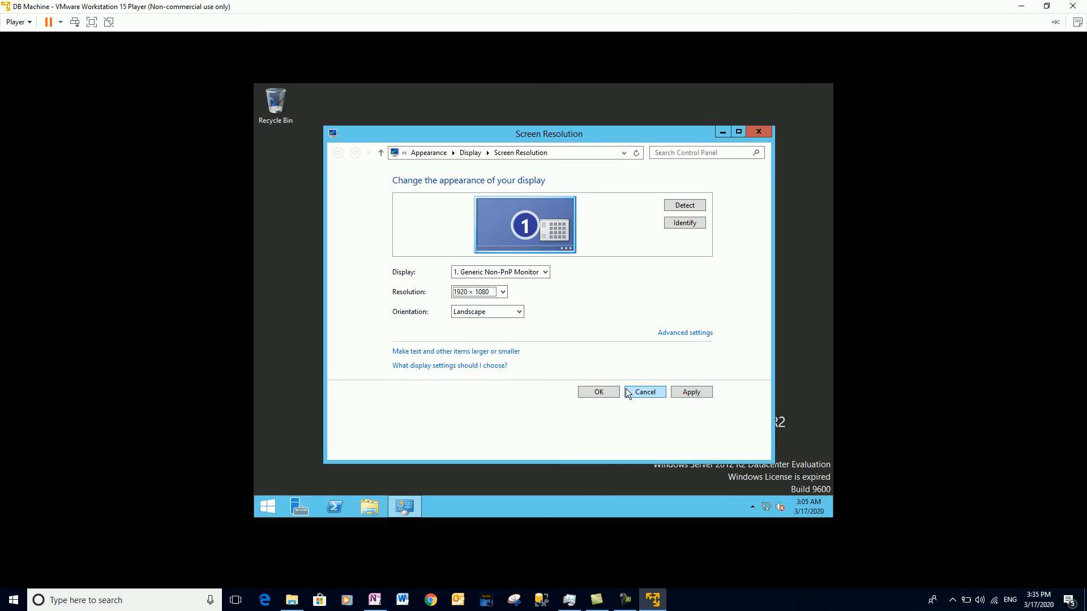
{"action": "left_click", "coordinate": [686, 394]}
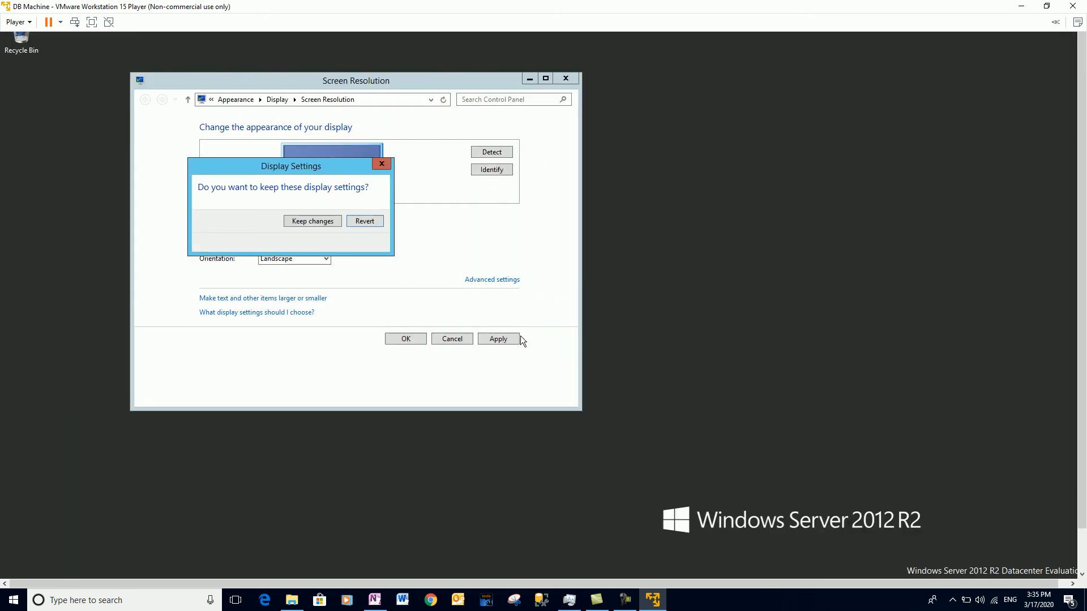
{"action": "left_click", "coordinate": [329, 222]}
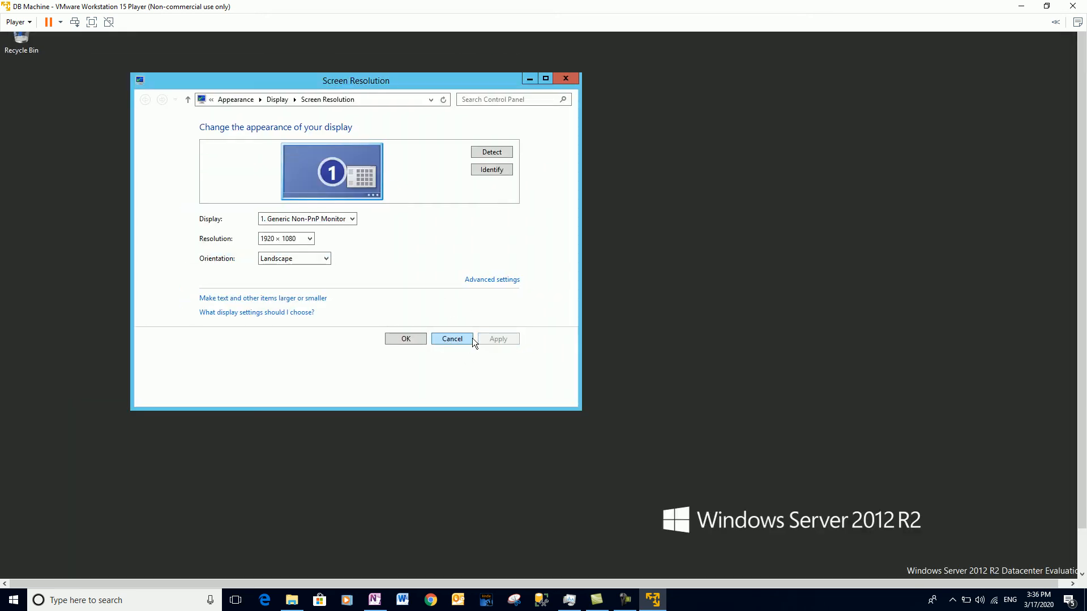
{"action": "left_click", "coordinate": [412, 339]}
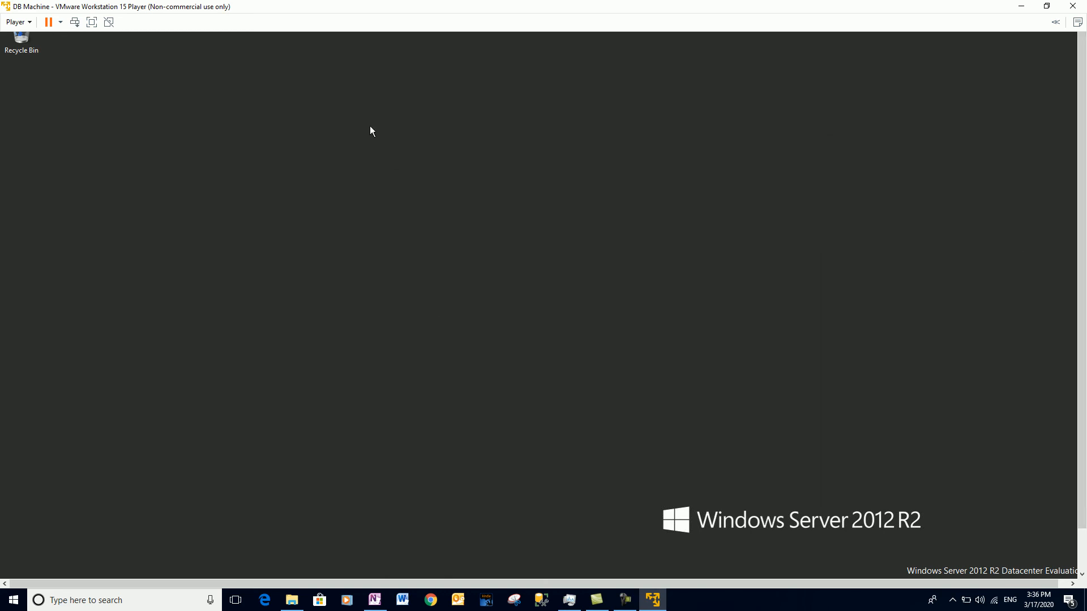
Reopen Screen Resolution and apply and keep 1600 × 1200.
{"action": "right_click", "coordinate": [346, 145]}
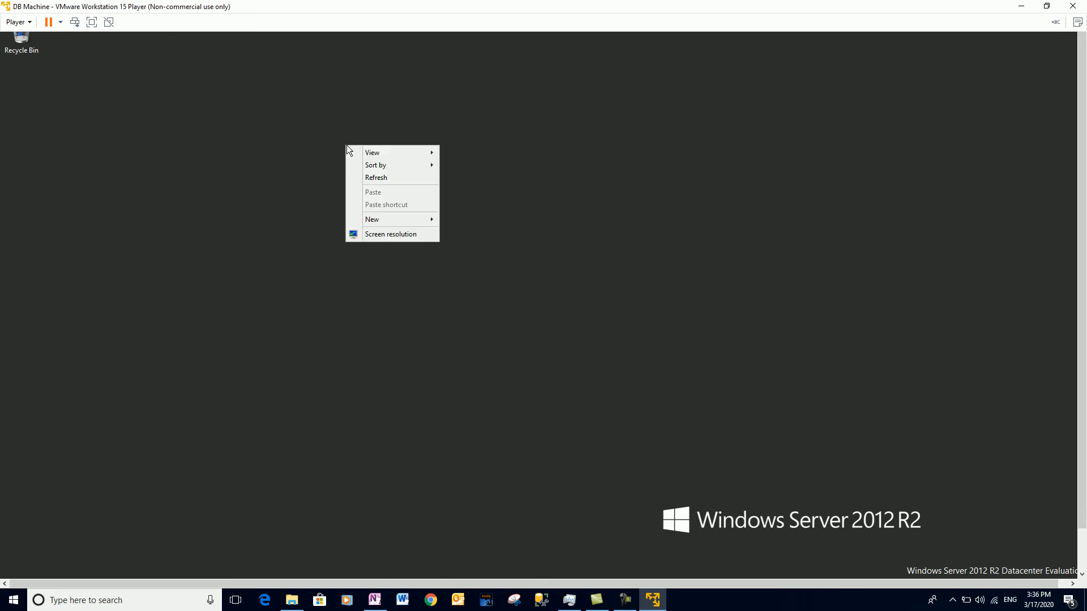
{"action": "left_click", "coordinate": [376, 239]}
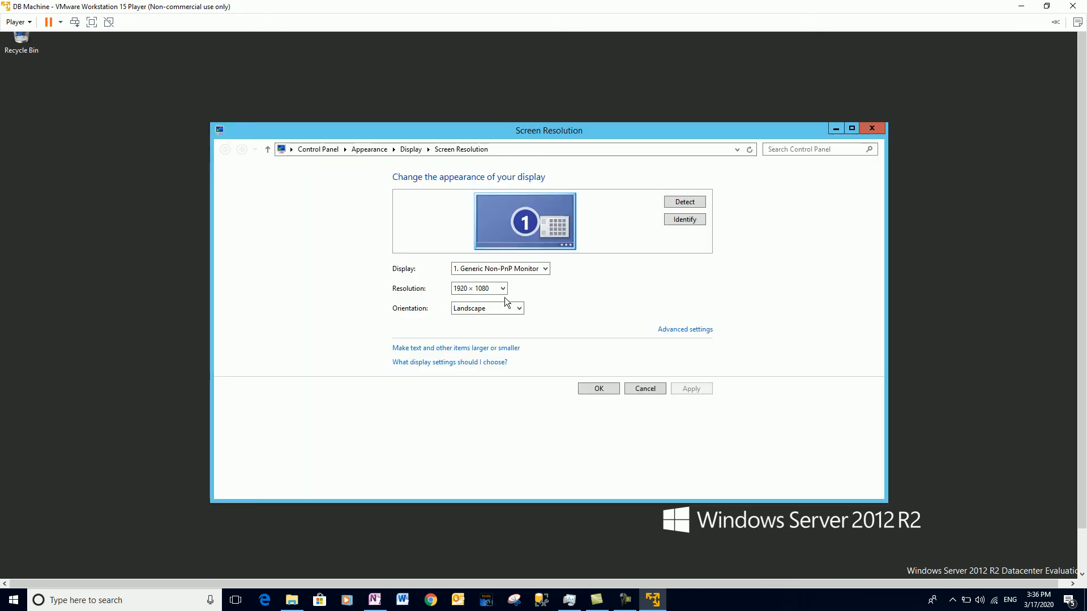
{"action": "left_click", "coordinate": [486, 289]}
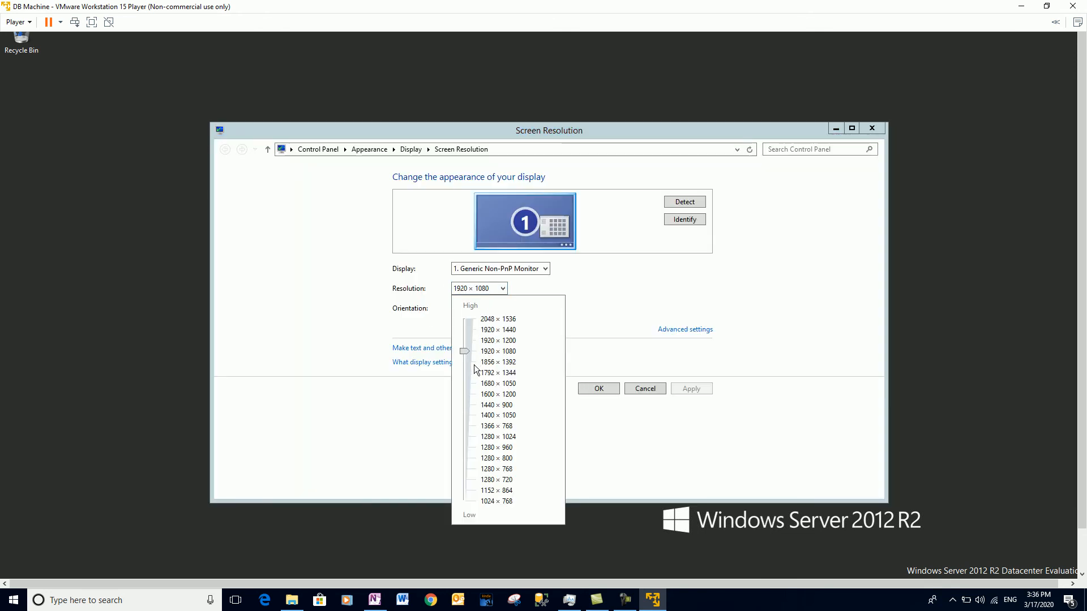
{"action": "left_click", "coordinate": [464, 394]}
{"action": "left_click", "coordinate": [678, 391]}
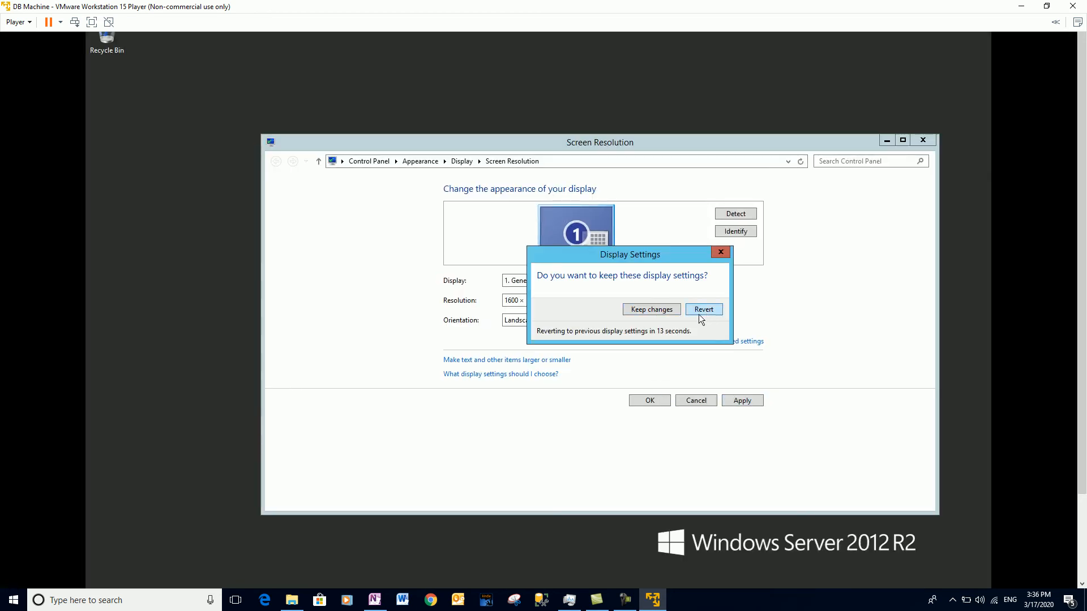
{"action": "left_click", "coordinate": [637, 310]}
Apply and keep 1400 × 1050 as the guest resolution.
{"action": "left_click", "coordinate": [542, 305]}
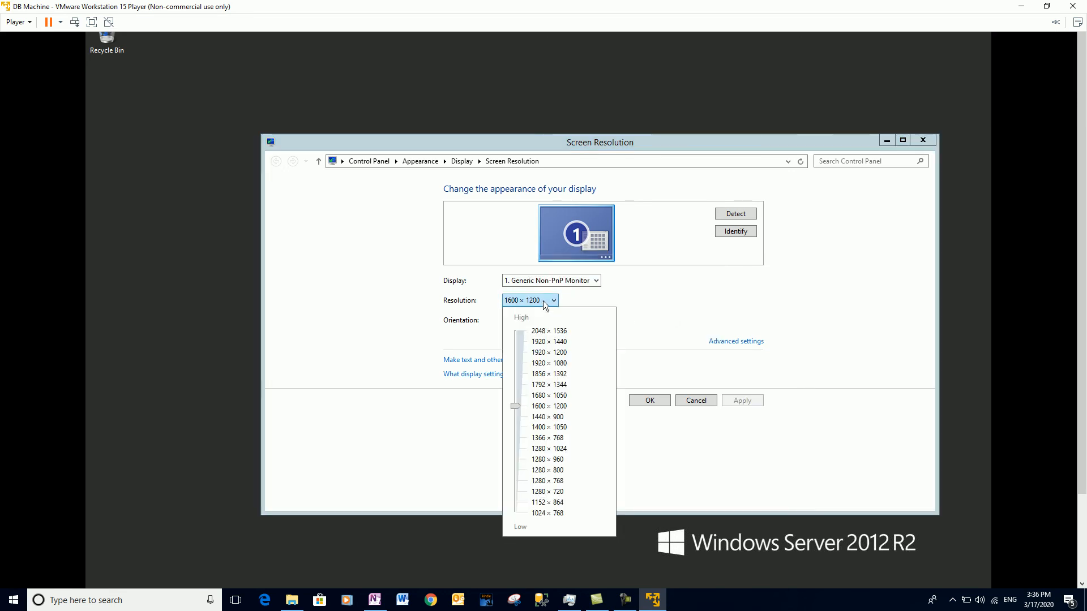
{"action": "left_click", "coordinate": [518, 426]}
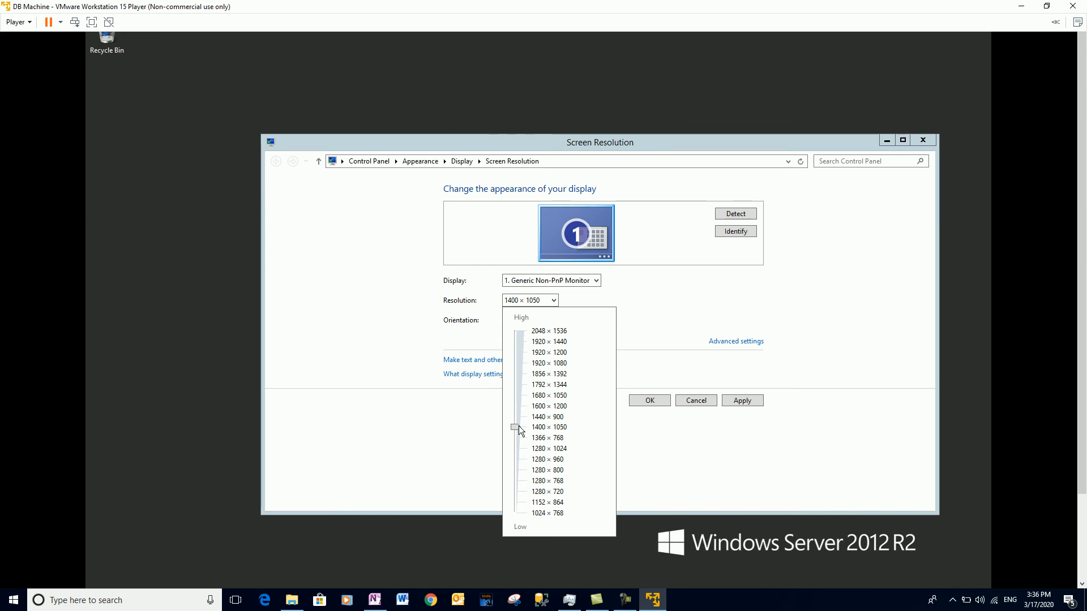
{"action": "left_click", "coordinate": [736, 402]}
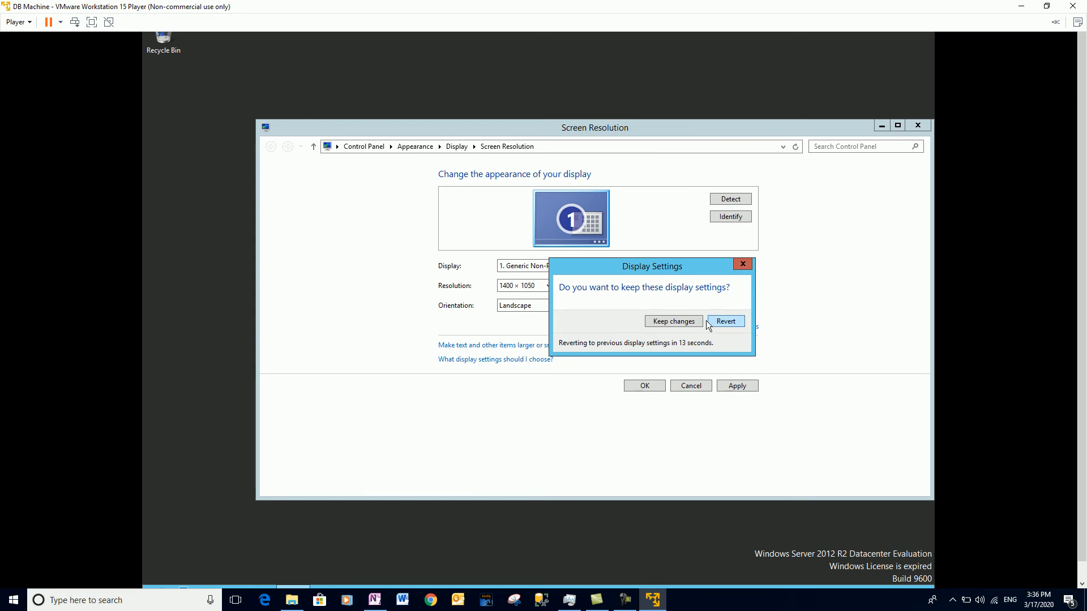
{"action": "left_click", "coordinate": [677, 321]}
Apply and keep 1366 × 768, then select 1400 × 1050 again.
{"action": "left_click", "coordinate": [522, 286]}
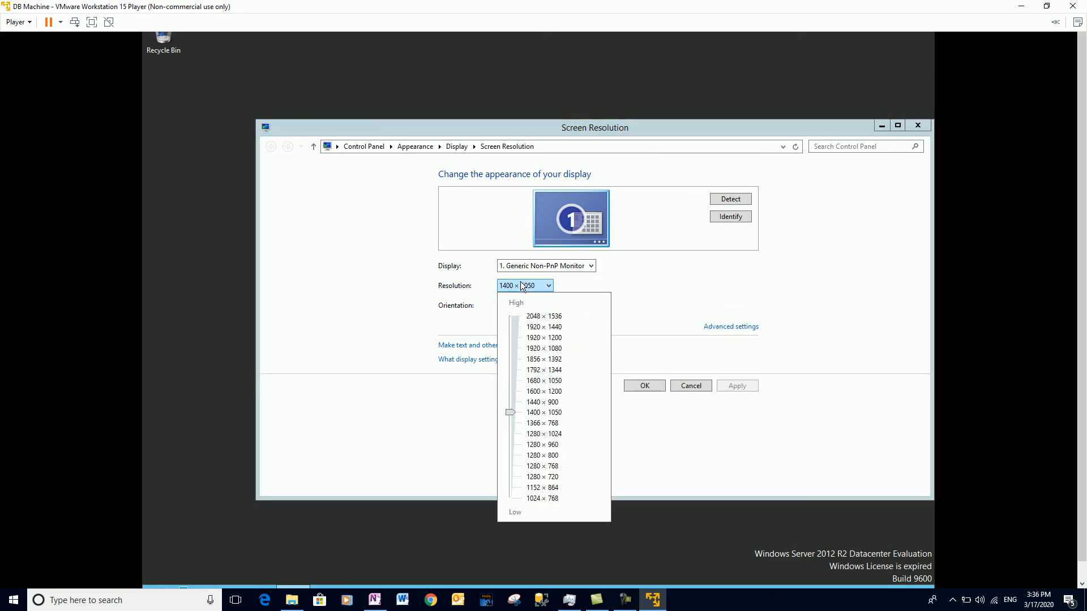
{"action": "left_click", "coordinate": [511, 424]}
{"action": "left_click", "coordinate": [741, 383]}
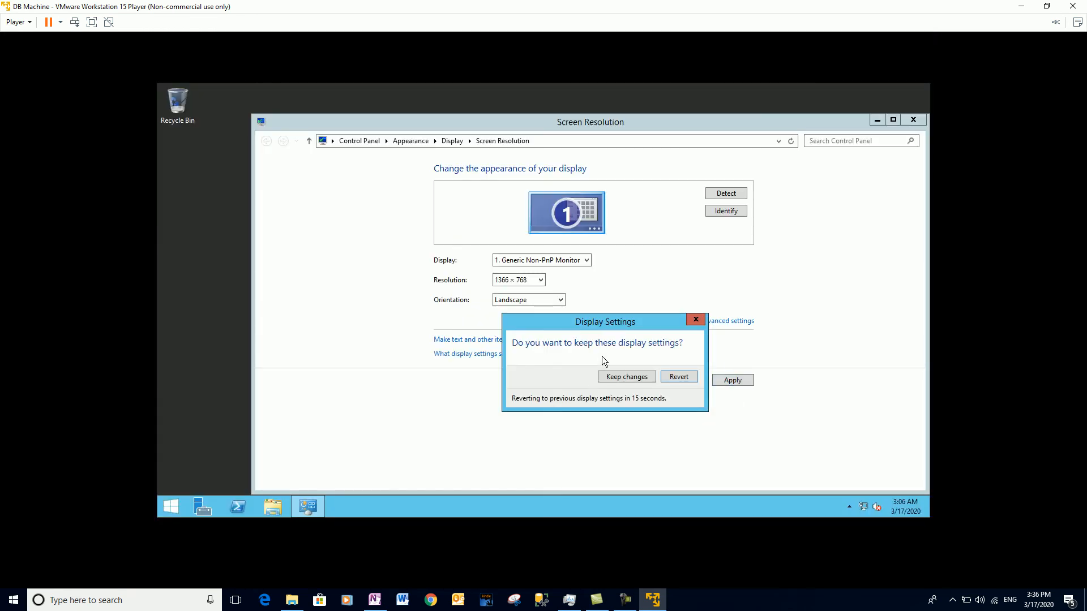
{"action": "left_click", "coordinate": [636, 375]}
{"action": "left_click", "coordinate": [535, 282]}
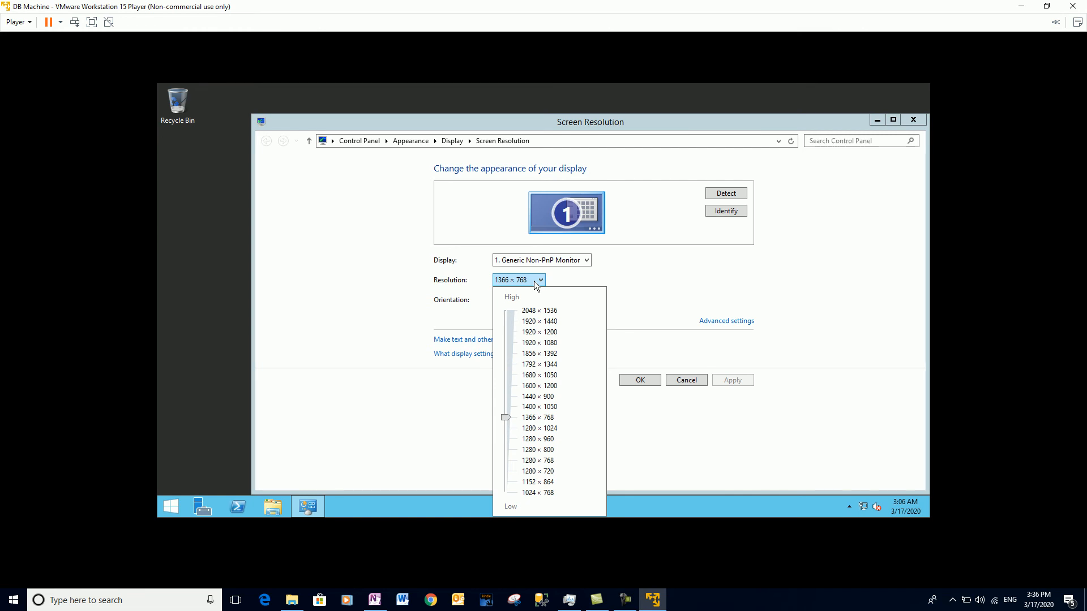
{"action": "left_click", "coordinate": [511, 405]}
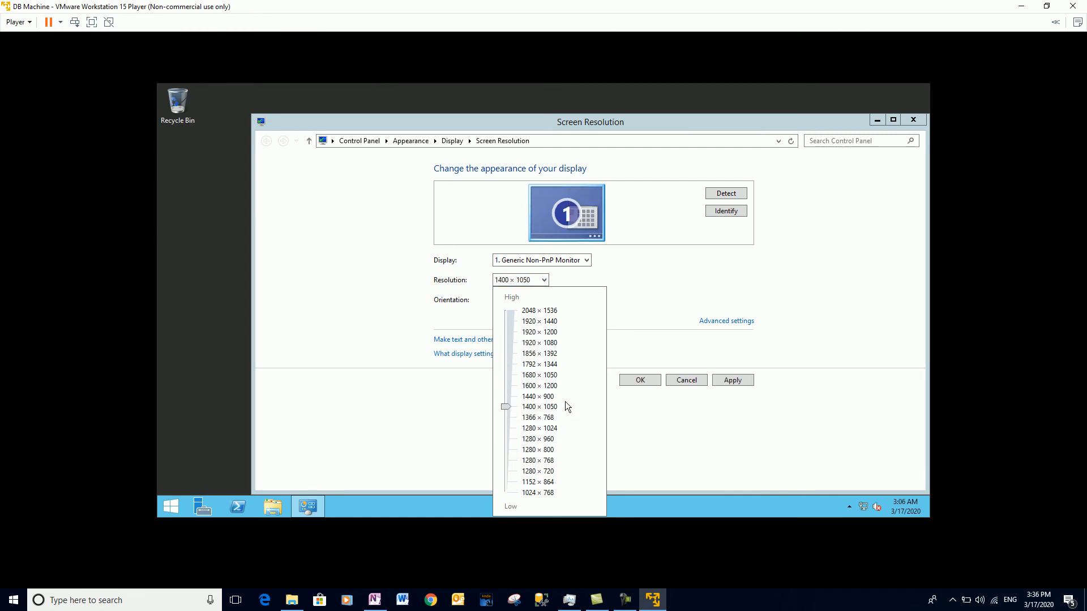
Apply and keep 1400 × 1050, then lower the resolution to 1366 × 768 and keep it.
{"action": "left_click", "coordinate": [724, 381]}
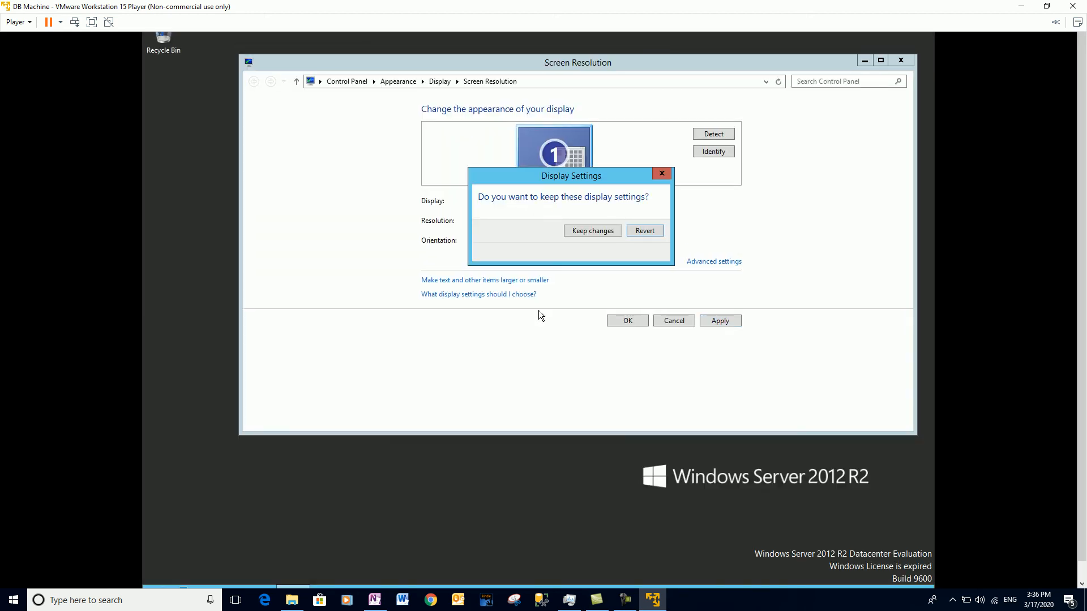
{"action": "left_click", "coordinate": [612, 235]}
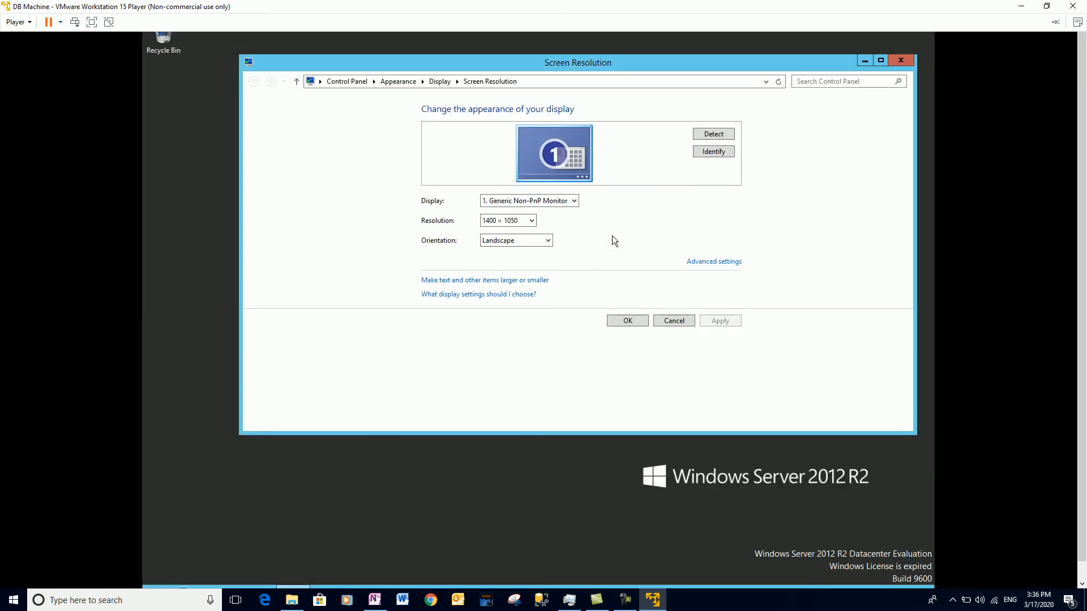
{"action": "left_click", "coordinate": [514, 222]}
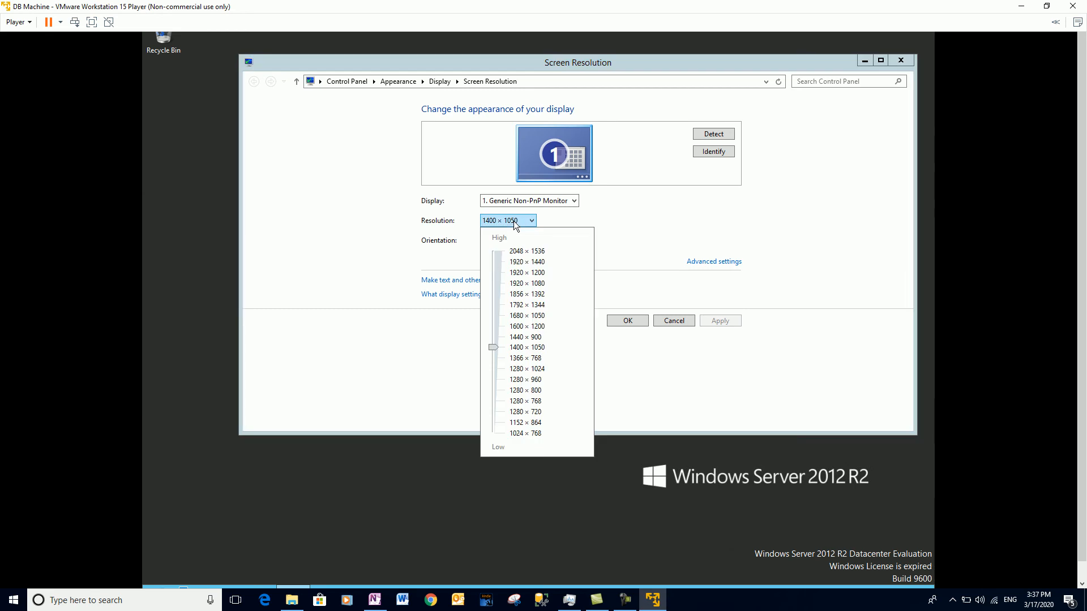
{"action": "left_click", "coordinate": [534, 220]}
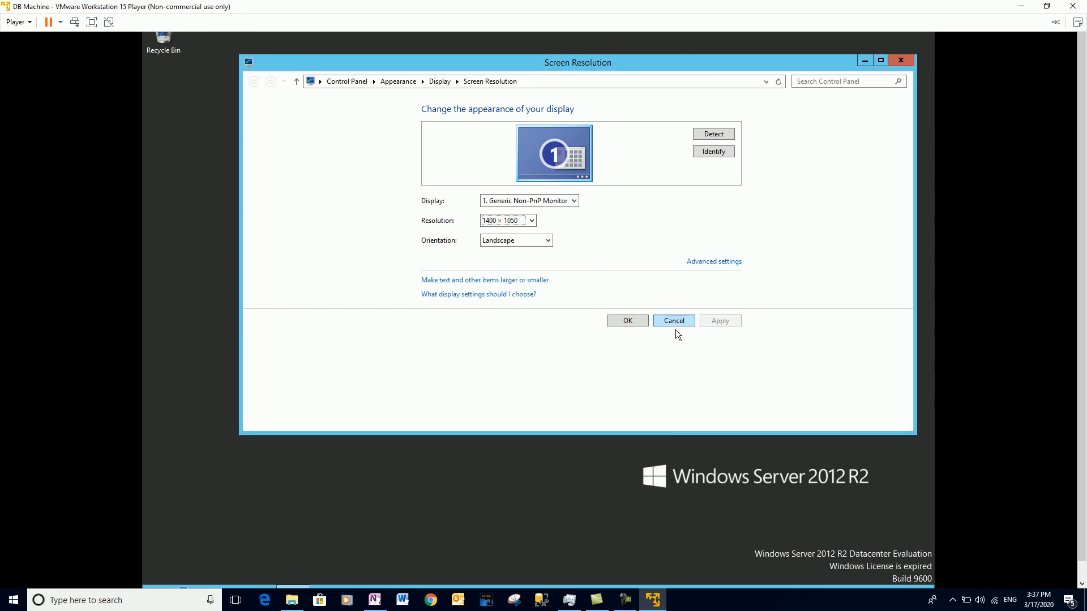
{"action": "left_click", "coordinate": [498, 221]}
{"action": "left_click_drag", "start_coordinate": [496, 347], "coordinate": [495, 359]}
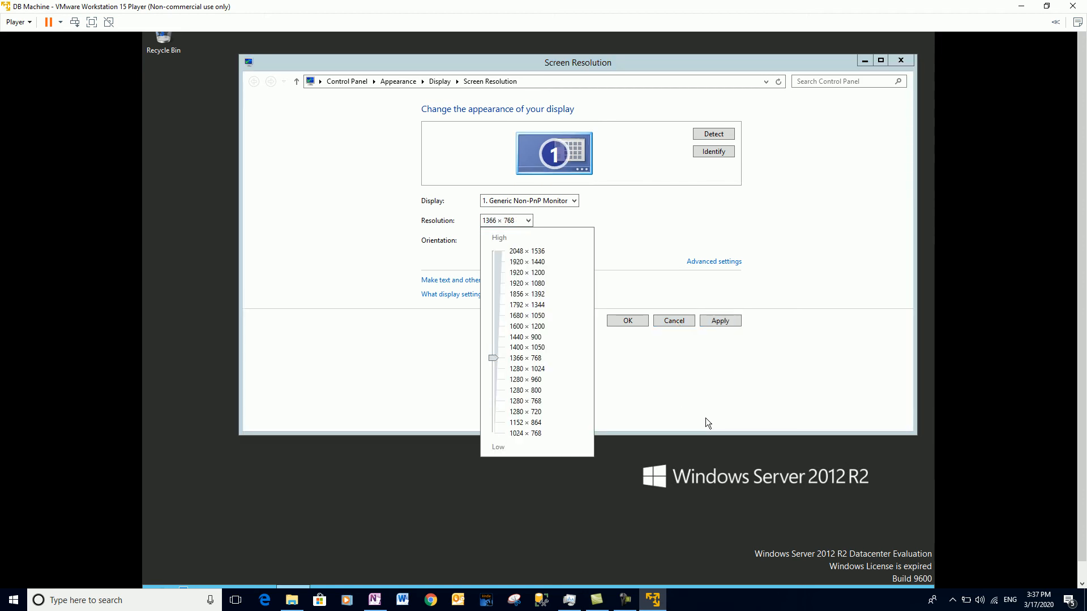
{"action": "left_click", "coordinate": [647, 393]}
{"action": "left_click", "coordinate": [729, 321]}
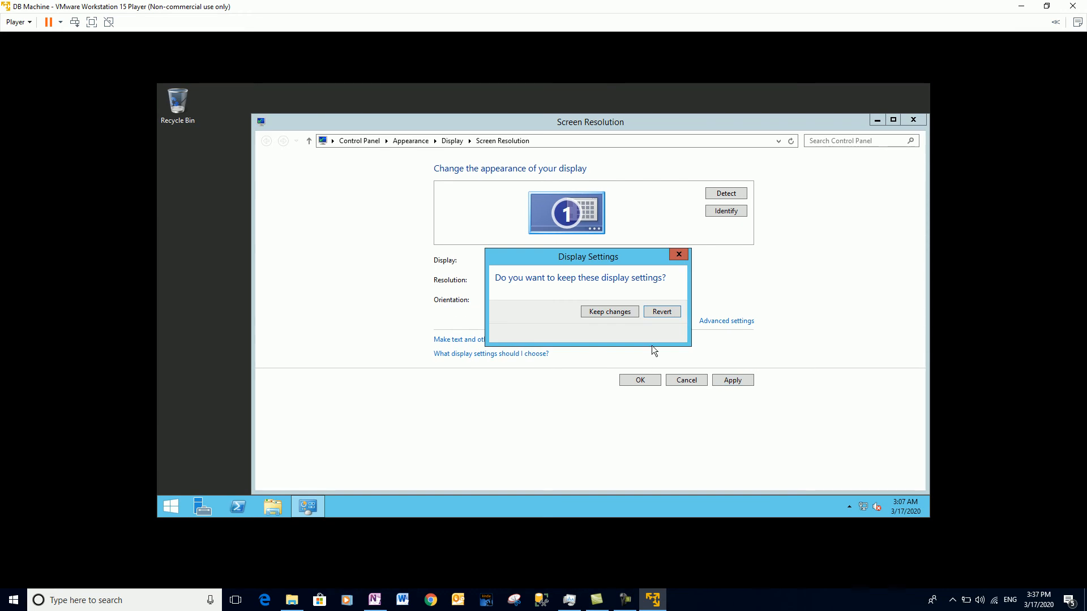
{"action": "left_click", "coordinate": [628, 314]}
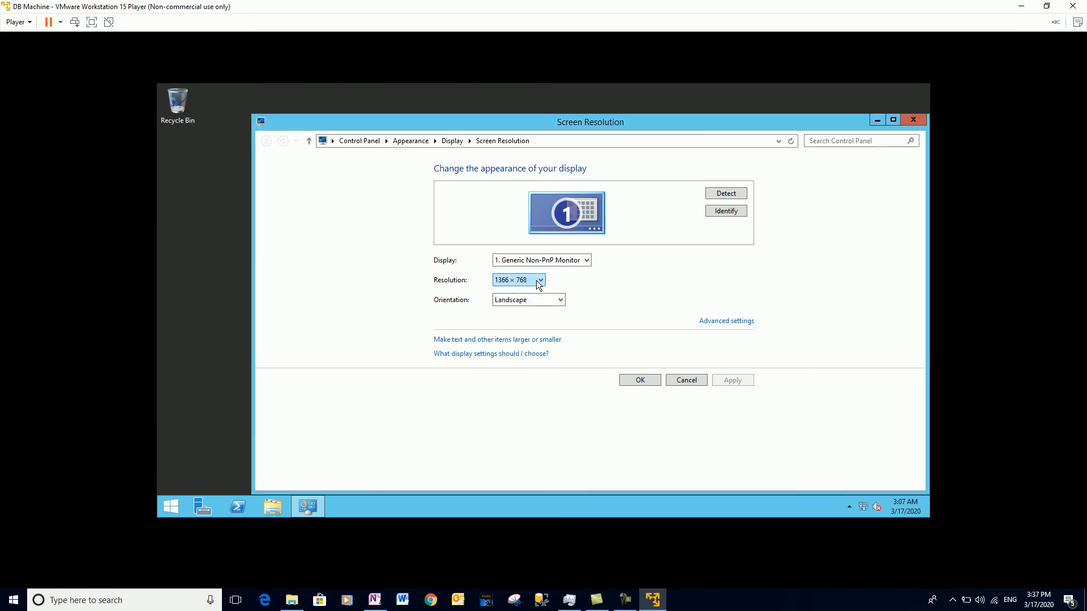
Lower the resolution to 1024 × 768, keep it, and close Screen Resolution.
{"action": "left_click", "coordinate": [537, 280]}
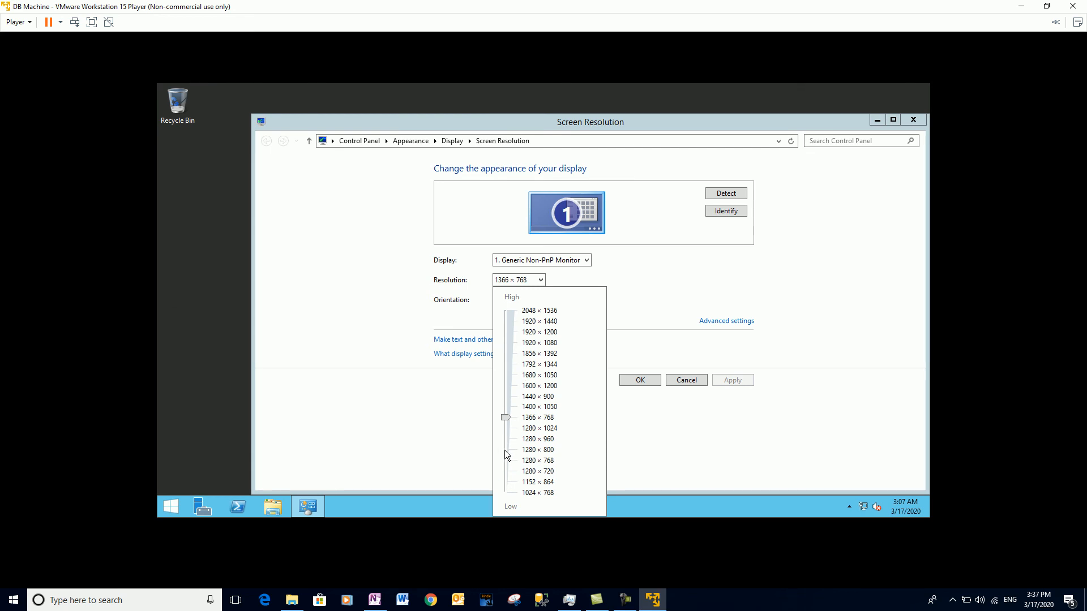
{"action": "left_click_drag", "start_coordinate": [507, 483], "coordinate": [507, 490]}
{"action": "left_click", "coordinate": [727, 380]}
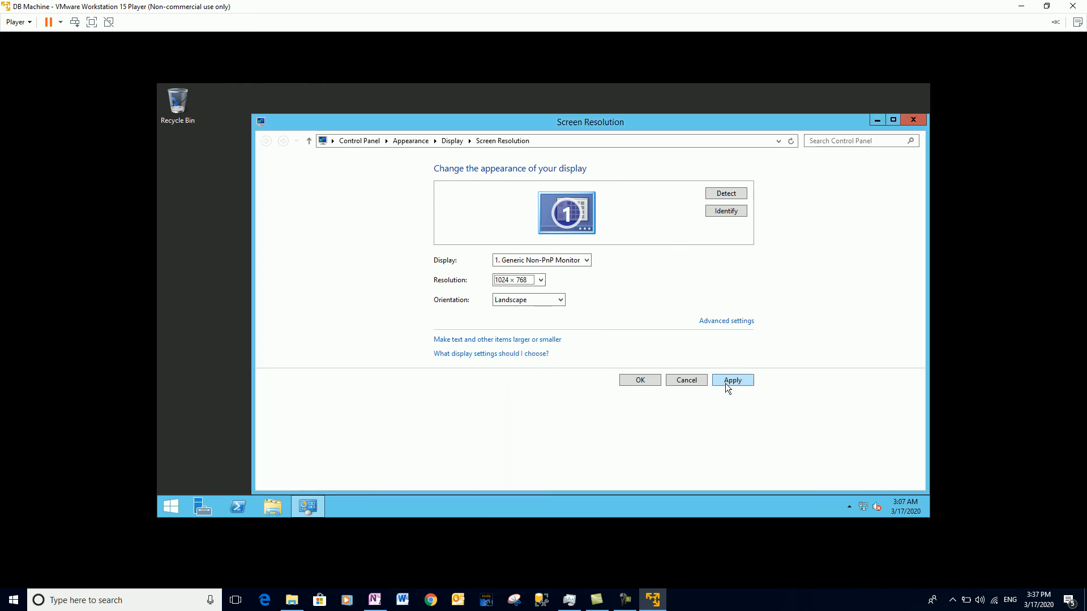
{"action": "left_click", "coordinate": [725, 382]}
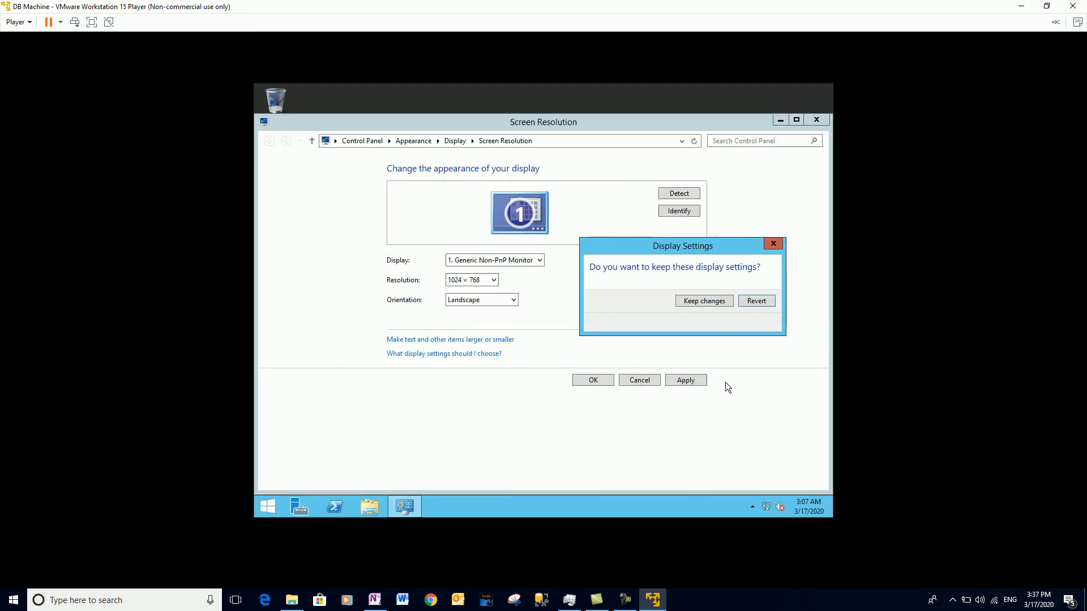
{"action": "left_click", "coordinate": [715, 304]}
{"action": "left_click", "coordinate": [592, 380]}
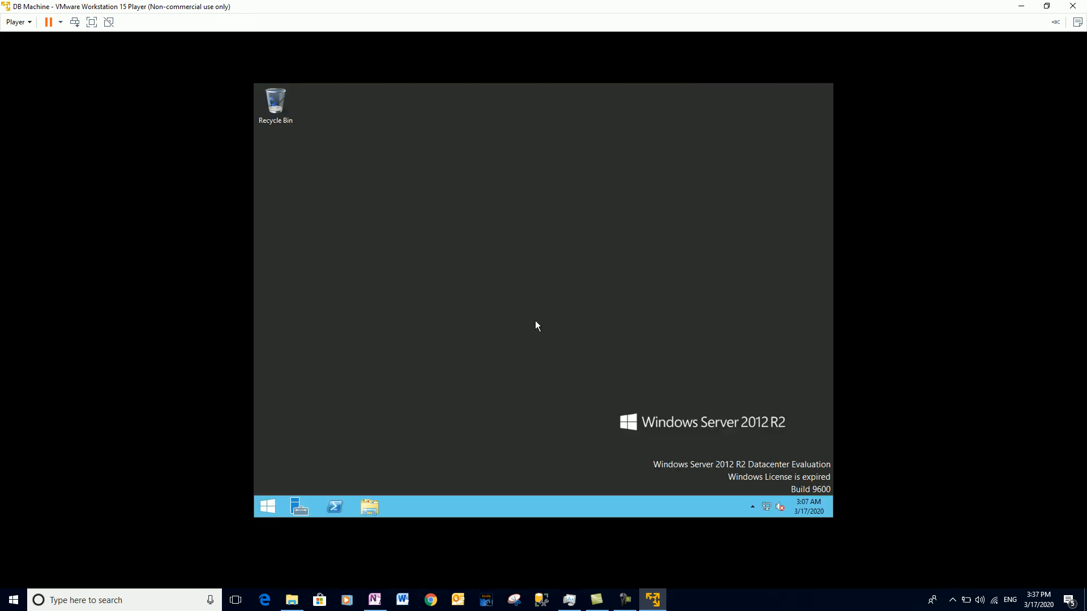
Choose Player > Manage > Install VMware Tools and start Download and Install.
{"action": "right_click", "coordinate": [444, 239]}
{"action": "left_click", "coordinate": [395, 212]}
{"action": "left_click", "coordinate": [29, 22]}
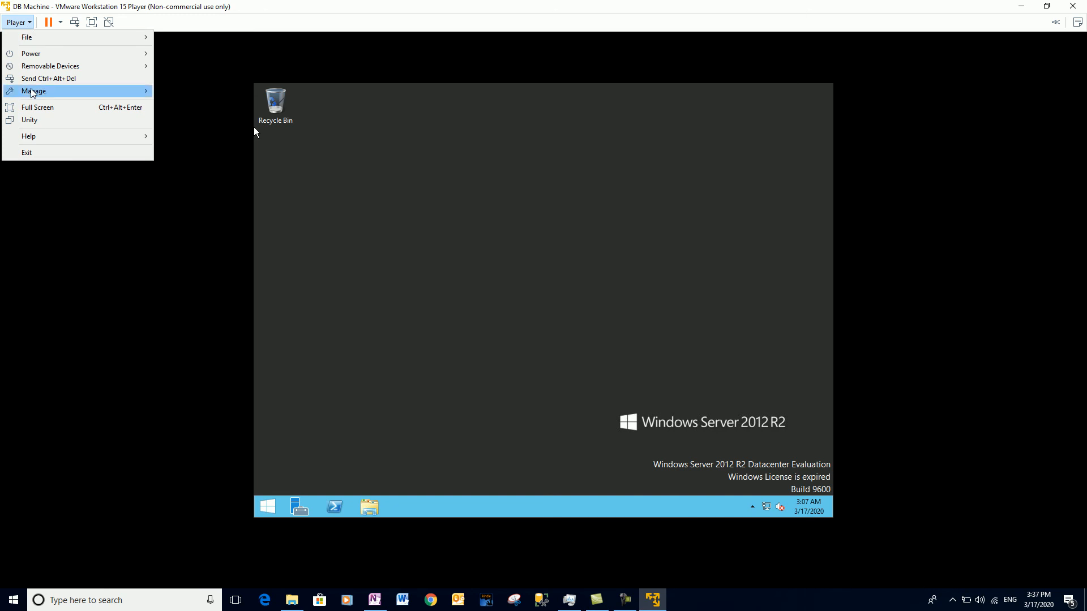
{"action": "mouse_move", "coordinate": [32, 92]}
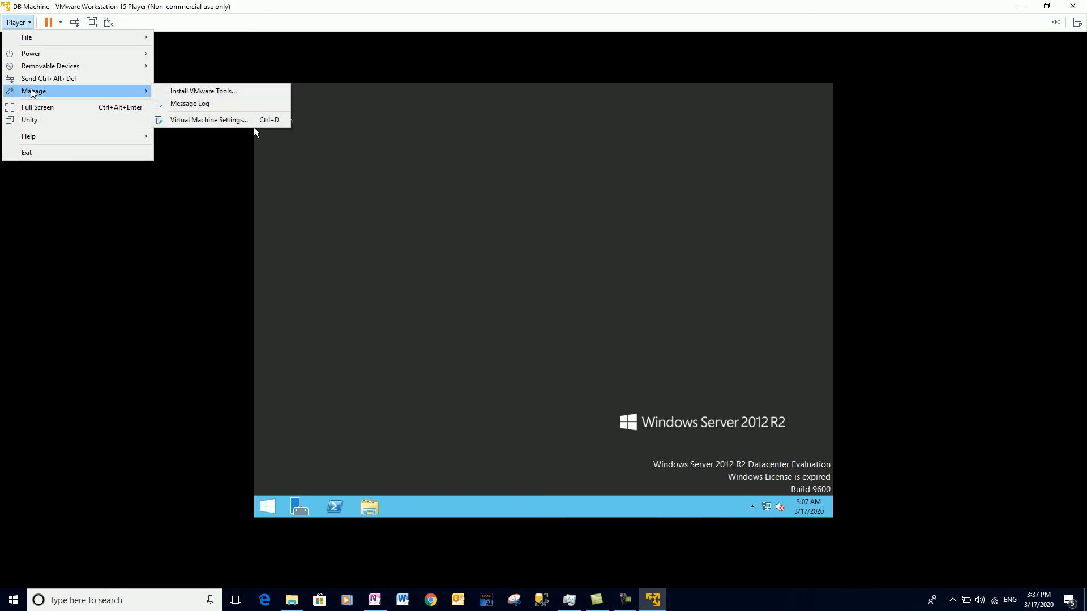
{"action": "left_click", "coordinate": [191, 96]}
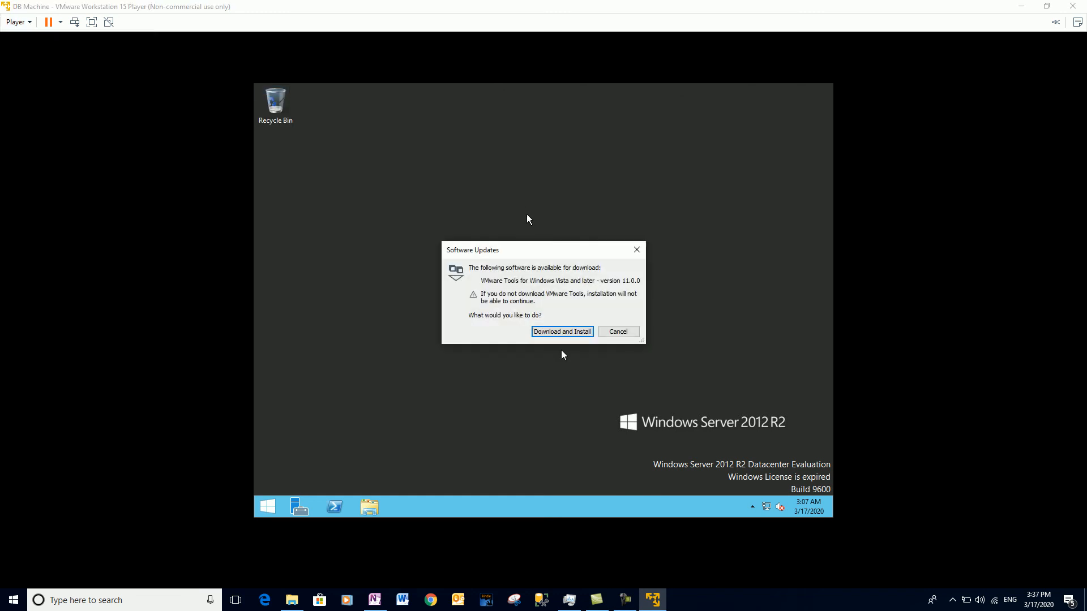
{"action": "left_click", "coordinate": [562, 331]}
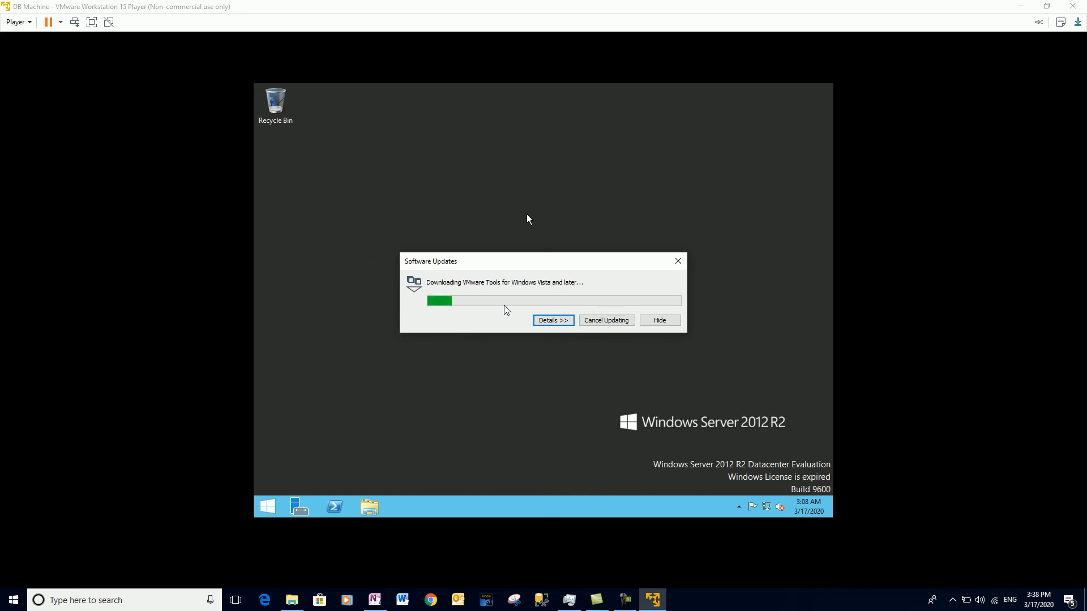
{"action": "left_click", "coordinate": [548, 321]}
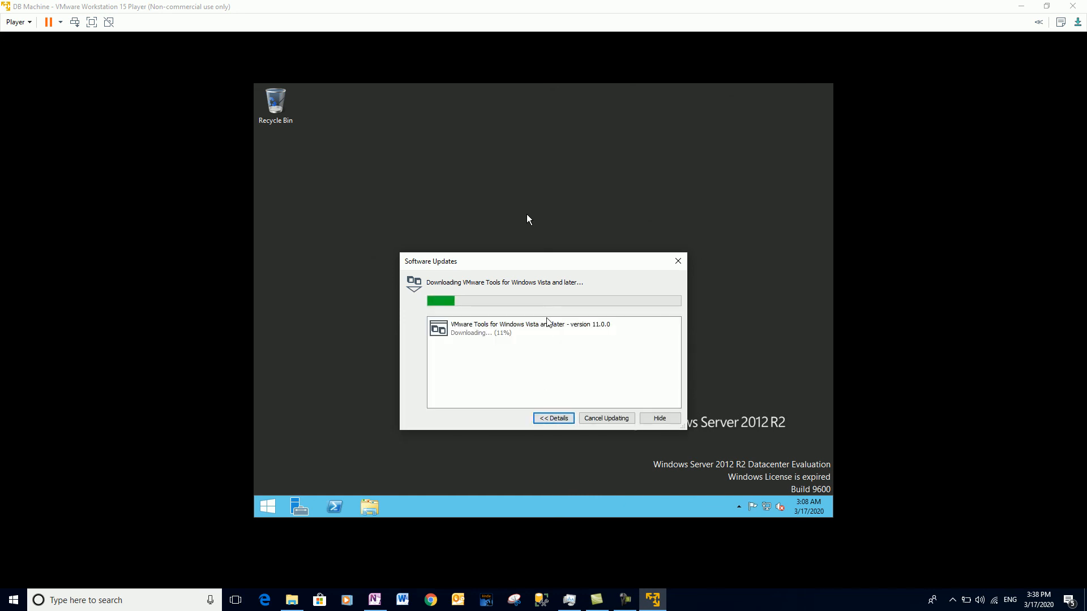
{"action": "left_click", "coordinate": [549, 419]}
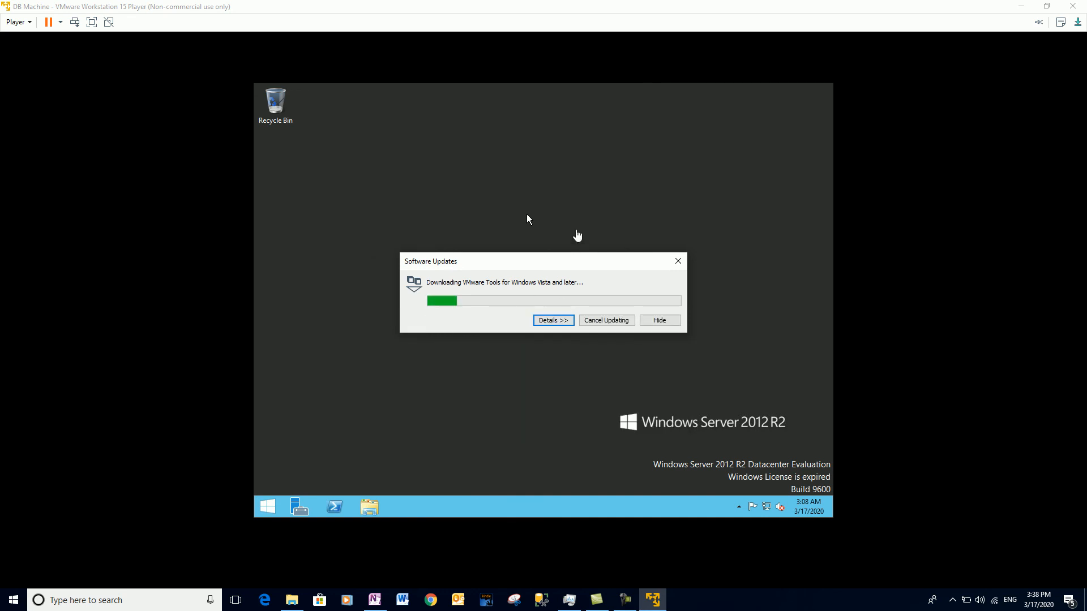
{"action": "left_click", "coordinate": [557, 226]}
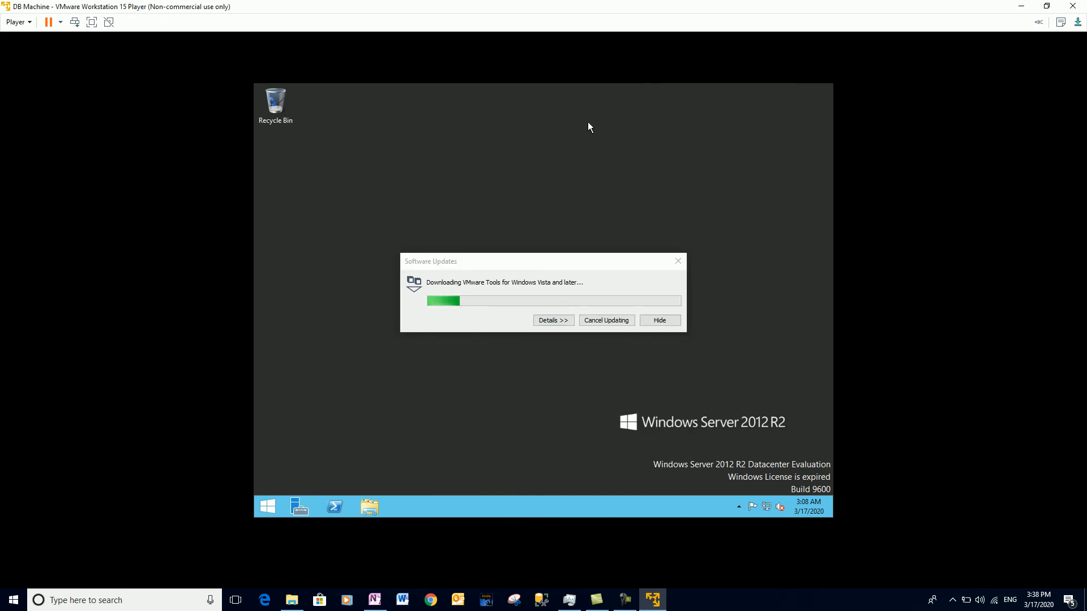
{"action": "double_click", "coordinate": [735, 4]}
{"action": "double_click", "coordinate": [403, 95]}
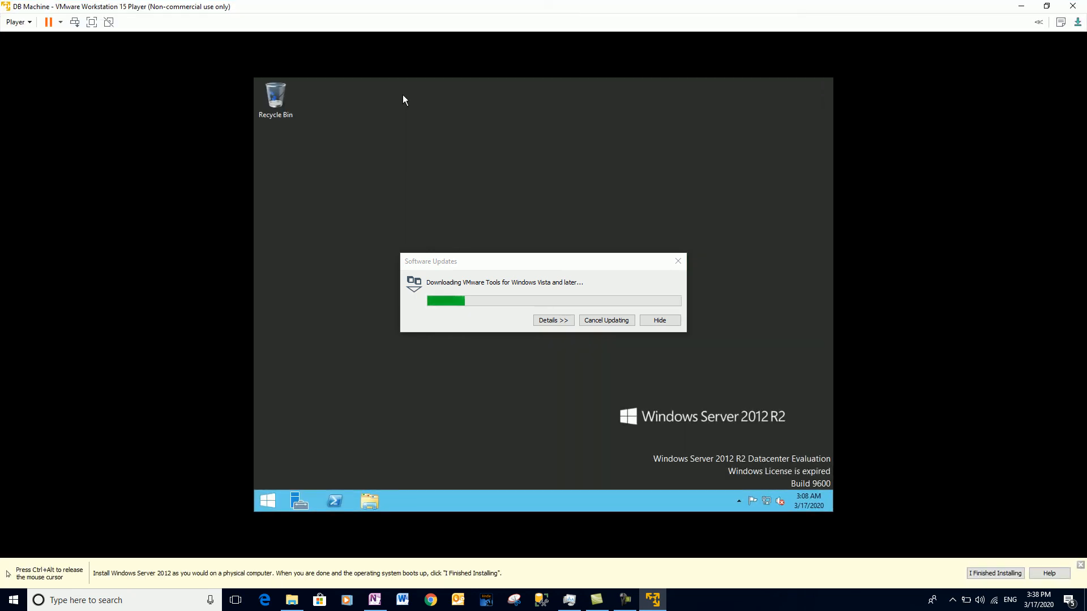
{"action": "double_click", "coordinate": [457, 5]}
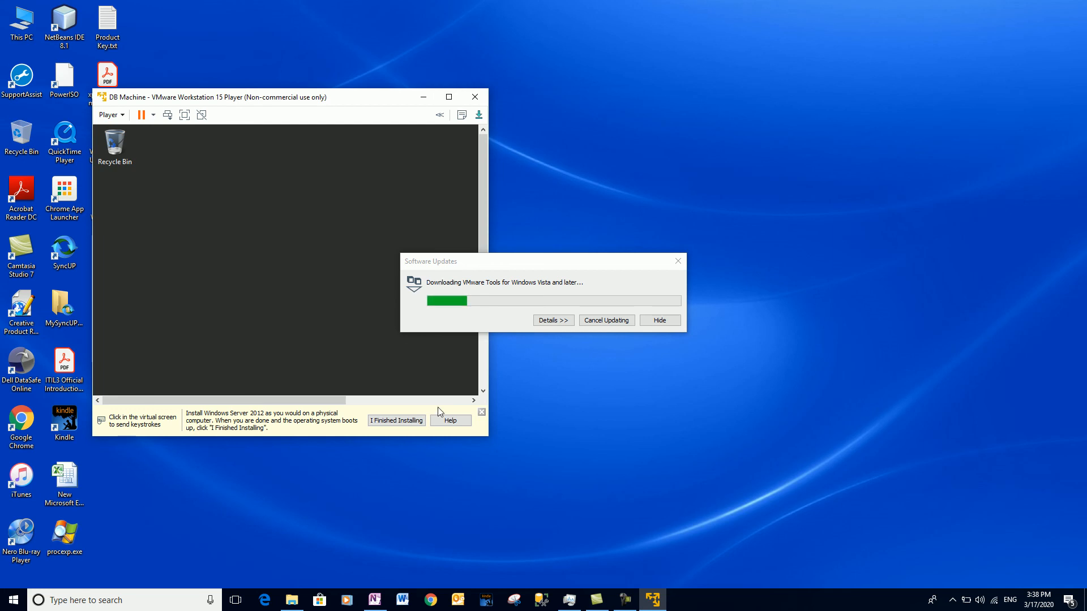
{"action": "left_click", "coordinate": [482, 412]}
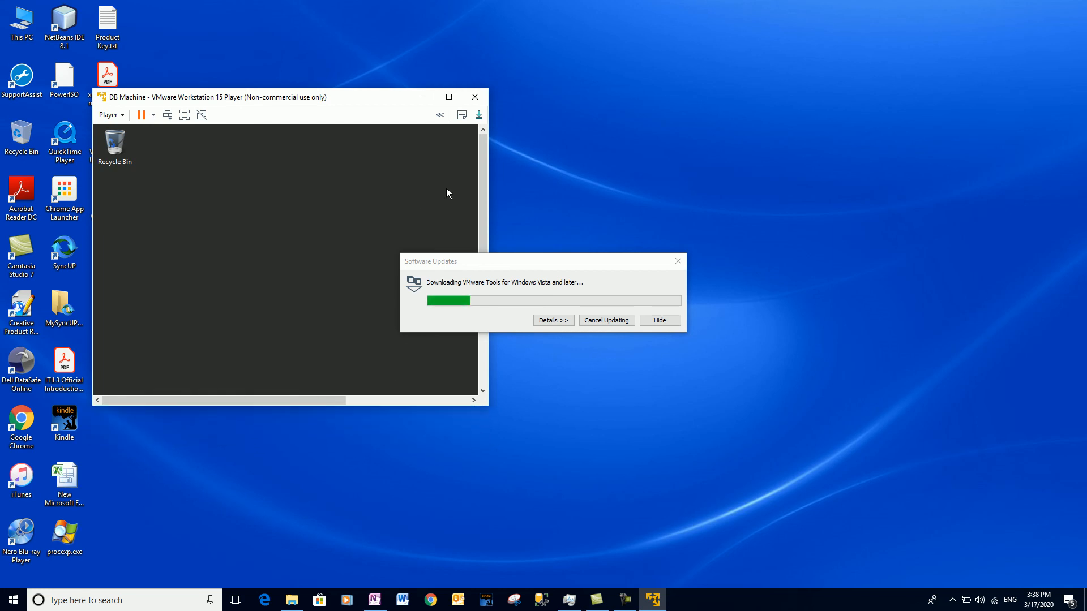
{"action": "left_click_drag", "start_coordinate": [487, 405], "coordinate": [993, 587]}
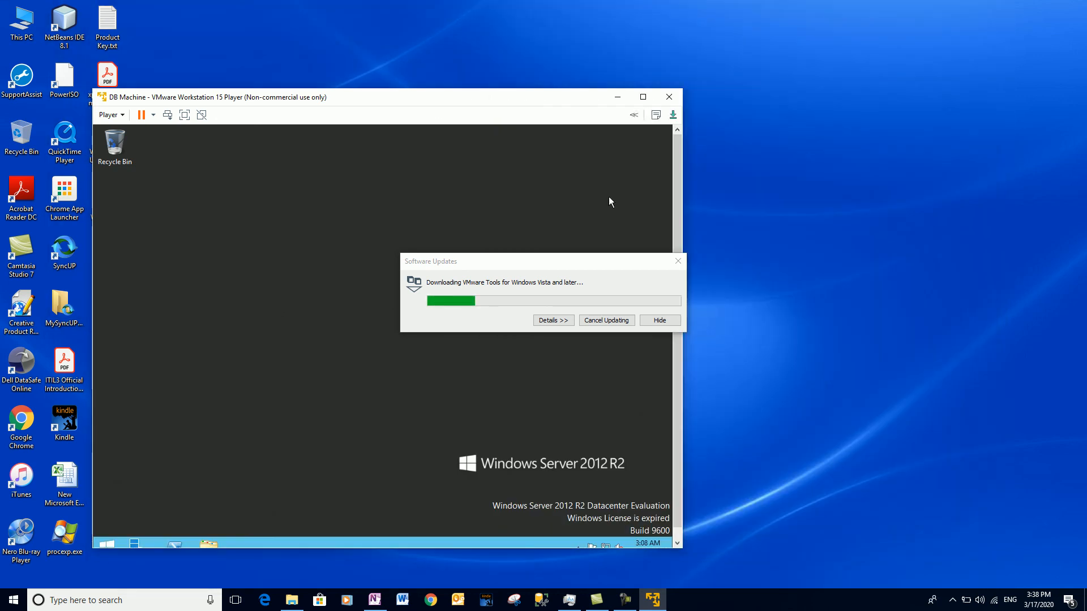
{"action": "left_click", "coordinate": [643, 97]}
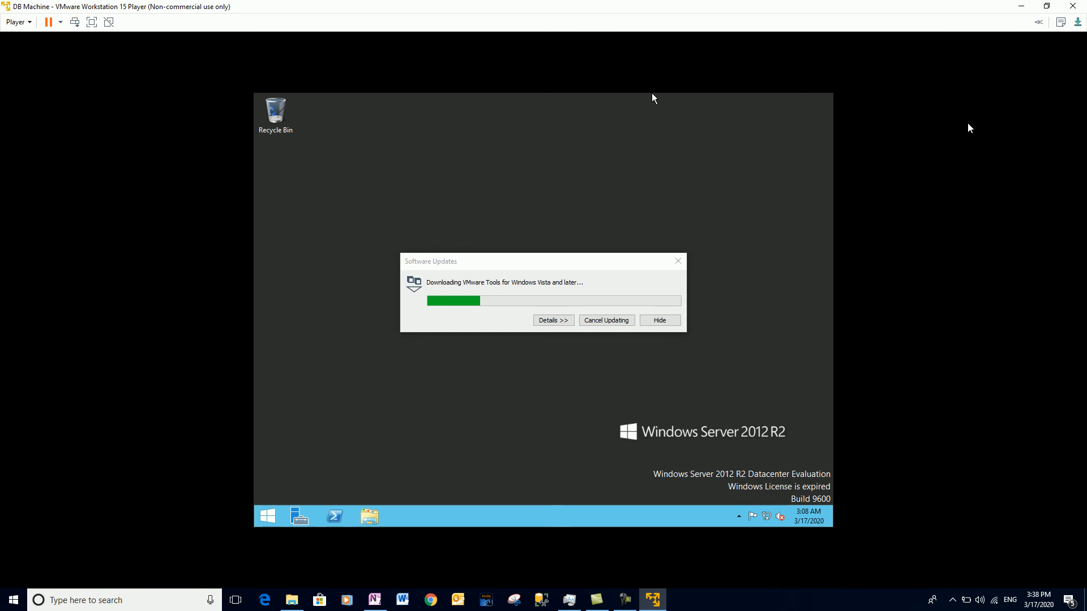
{"action": "left_click", "coordinate": [19, 23]}
{"action": "mouse_move", "coordinate": [62, 92]}
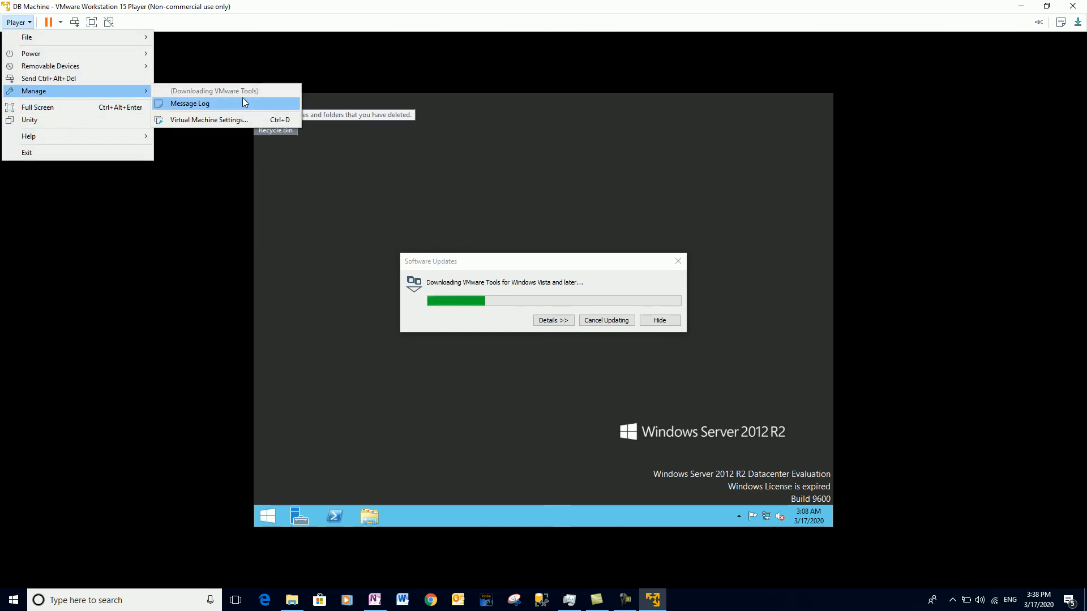
{"action": "left_click", "coordinate": [225, 120]}
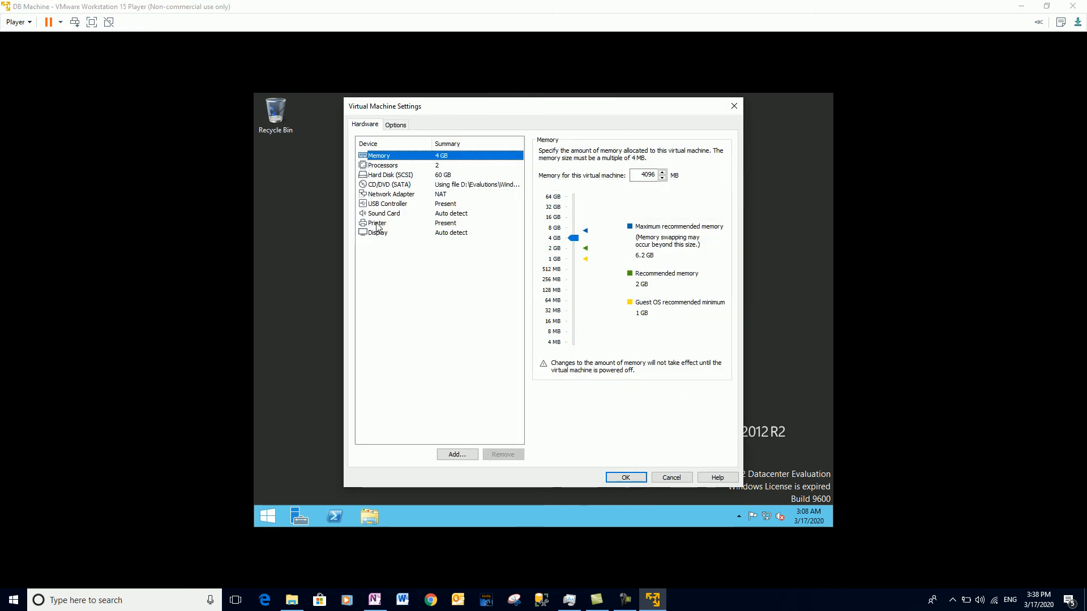
{"action": "left_click", "coordinate": [393, 168]}
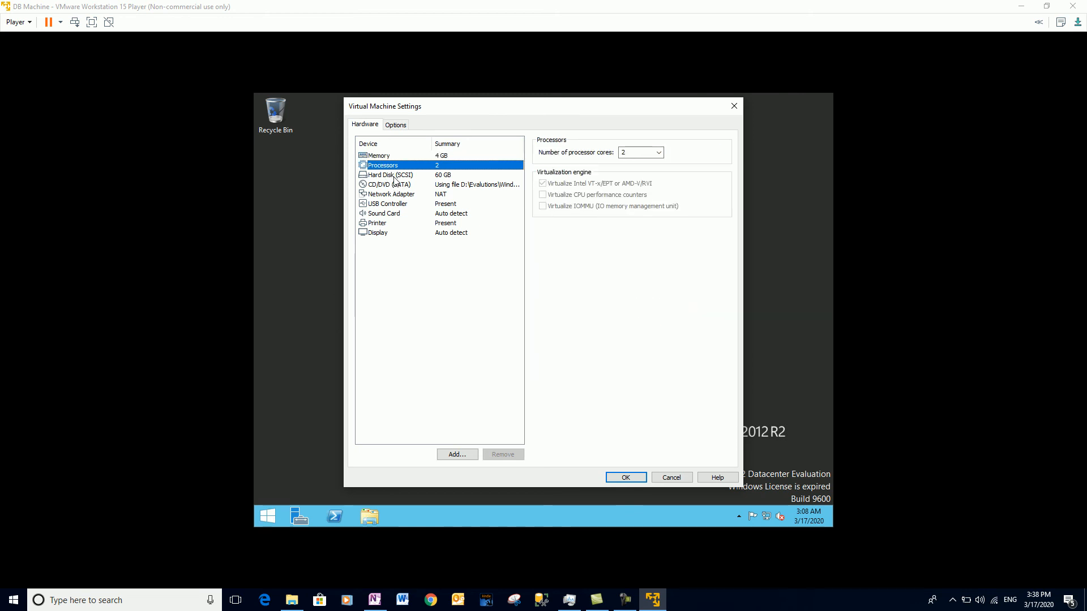
{"action": "left_click", "coordinate": [395, 175]}
{"action": "left_click", "coordinate": [383, 234]}
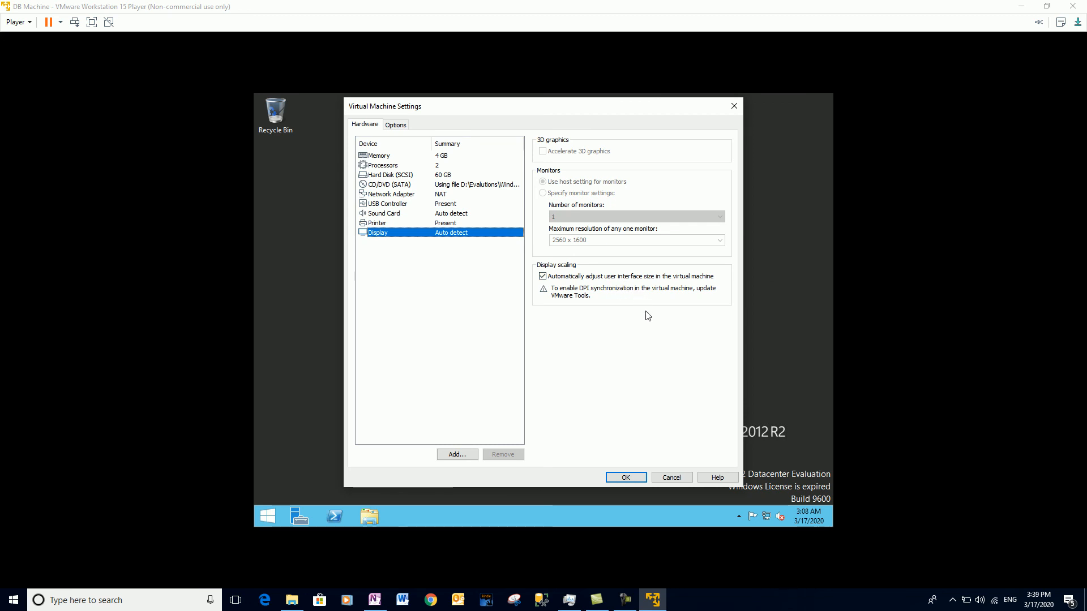
{"action": "left_click", "coordinate": [626, 477]}
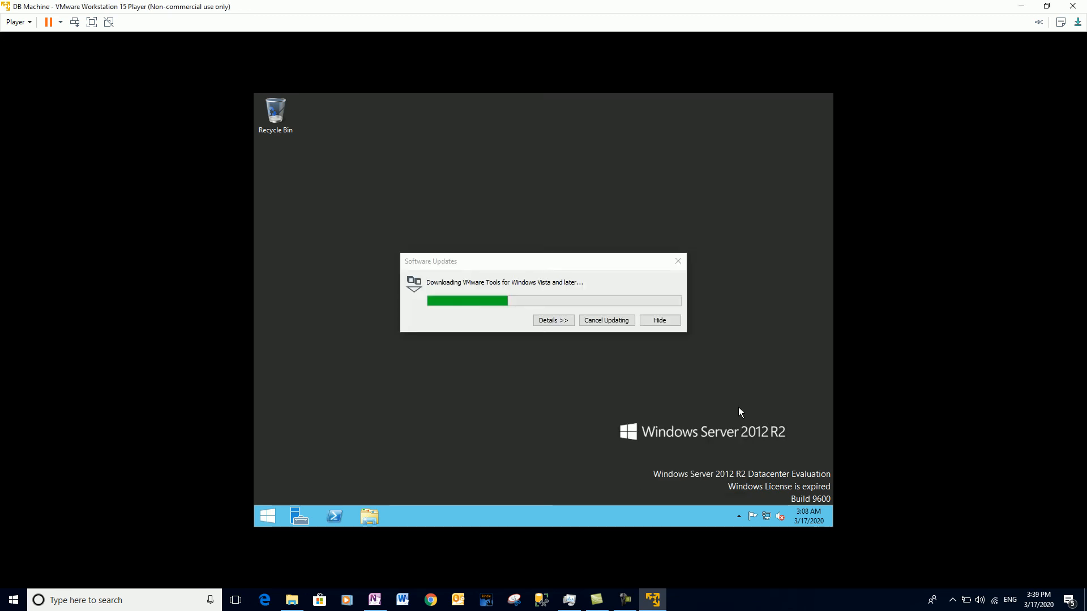
After the VMware Tools download finishes, close Software Updates and open the guest Start screen.
{"action": "left_click", "coordinate": [512, 283]}
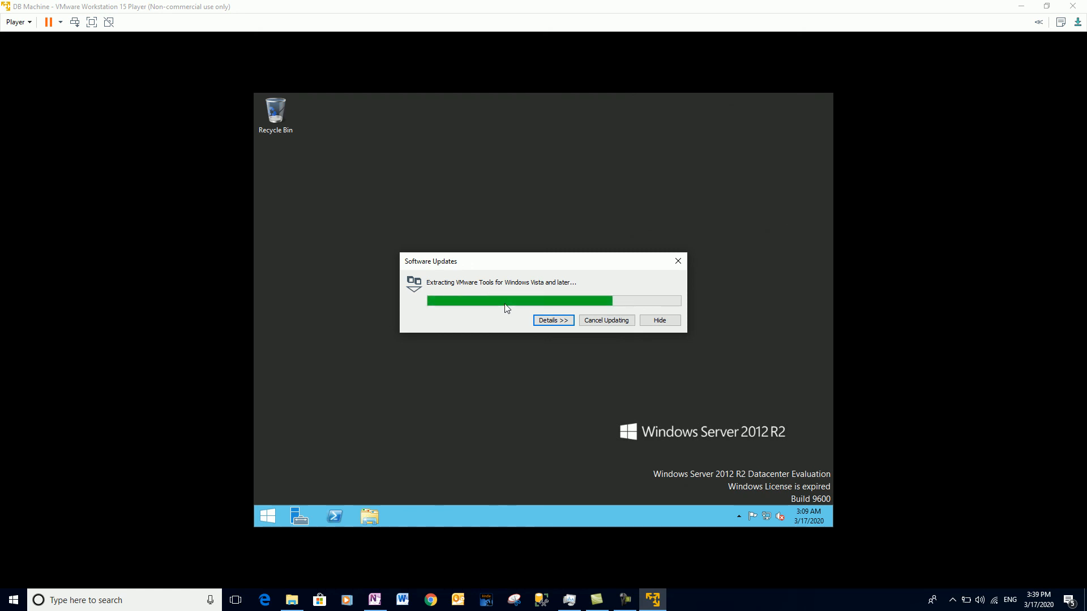
{"action": "left_click", "coordinate": [625, 600]}
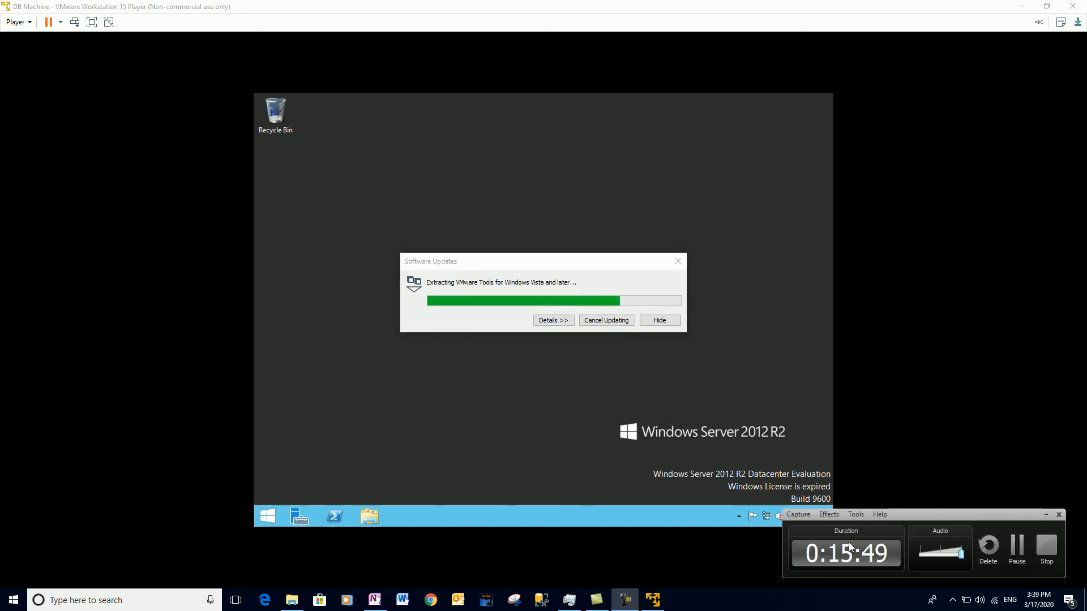
{"action": "left_click", "coordinate": [1017, 546]}
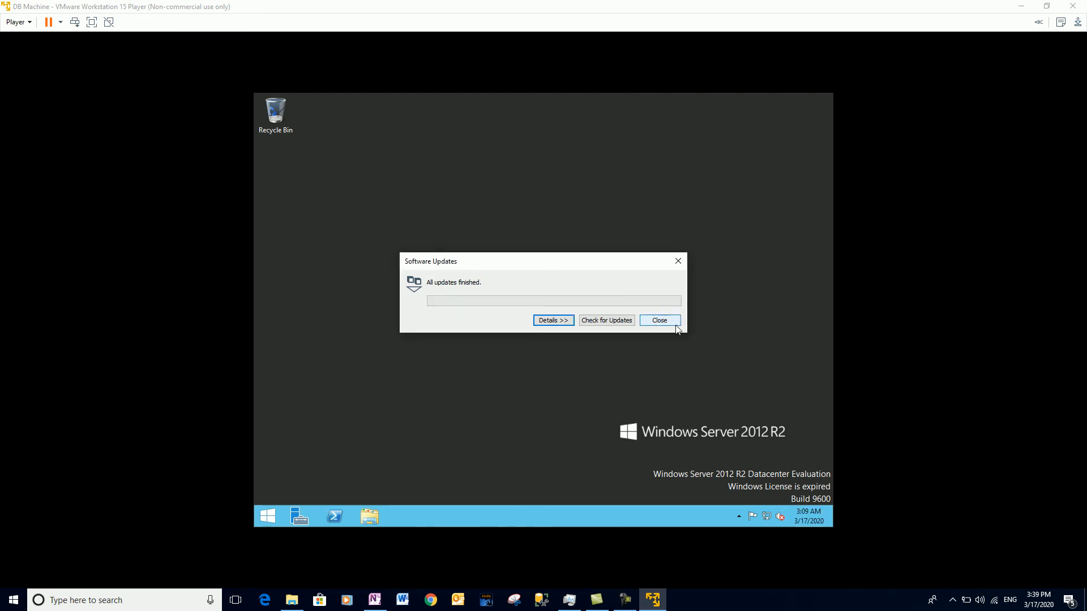
{"action": "left_click", "coordinate": [659, 321]}
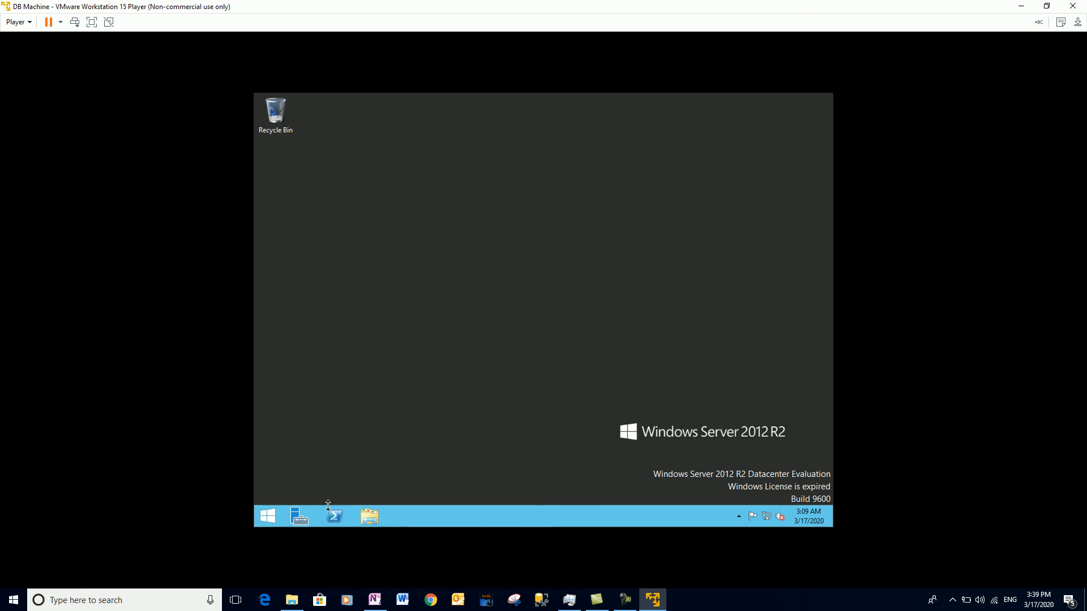
{"action": "left_click", "coordinate": [267, 517]}
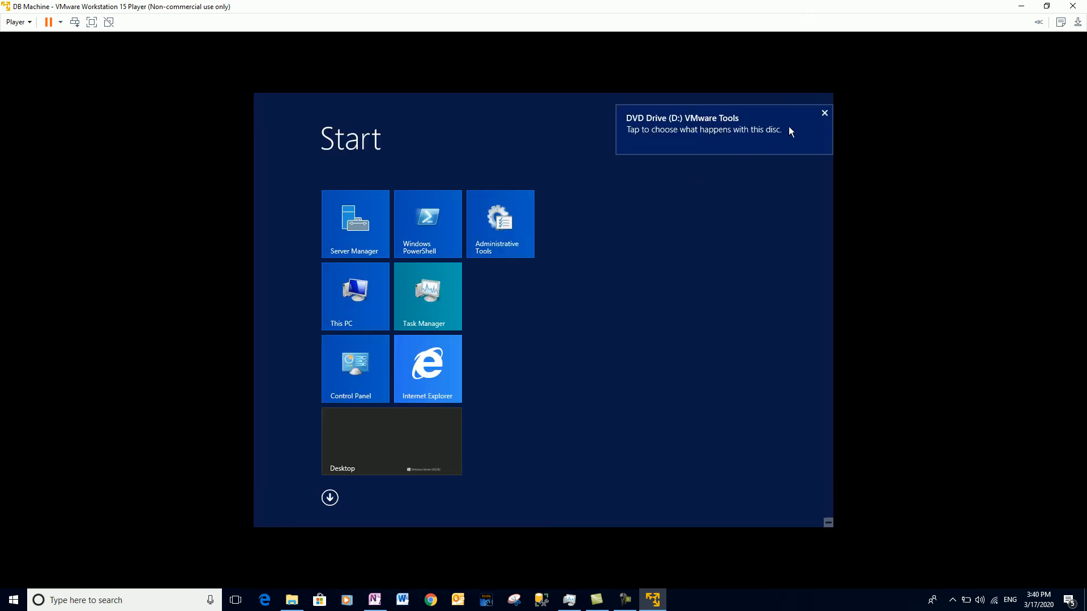
Restart the guest from the Start screen power menu, keeping the Other (Unplanned) reason.
{"action": "left_click", "coordinate": [823, 115]}
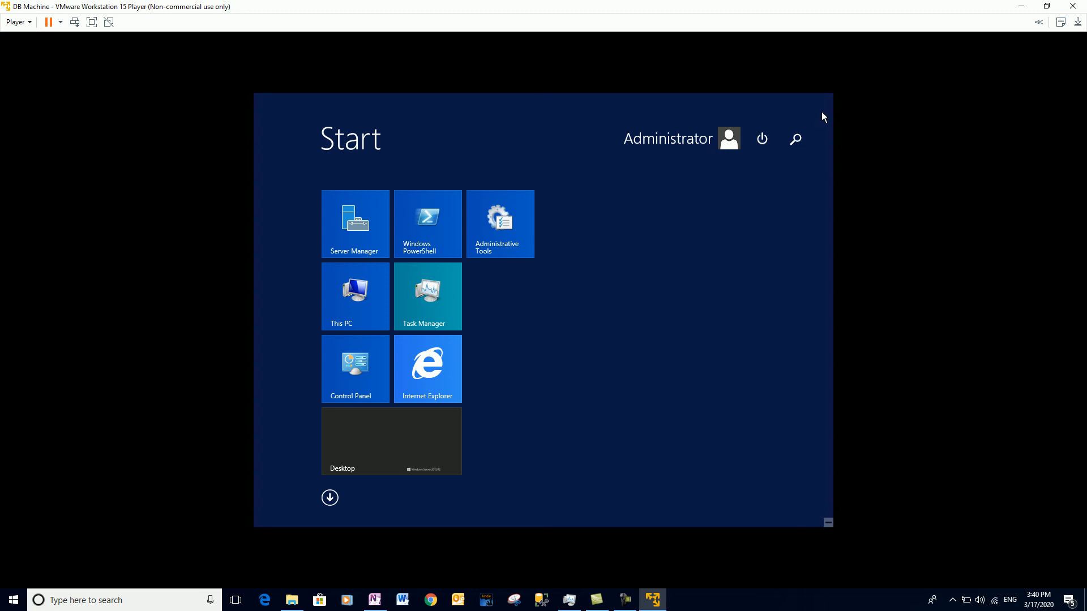
{"action": "left_click", "coordinate": [800, 143]}
{"action": "left_click", "coordinate": [546, 145]}
{"action": "left_click", "coordinate": [762, 139]}
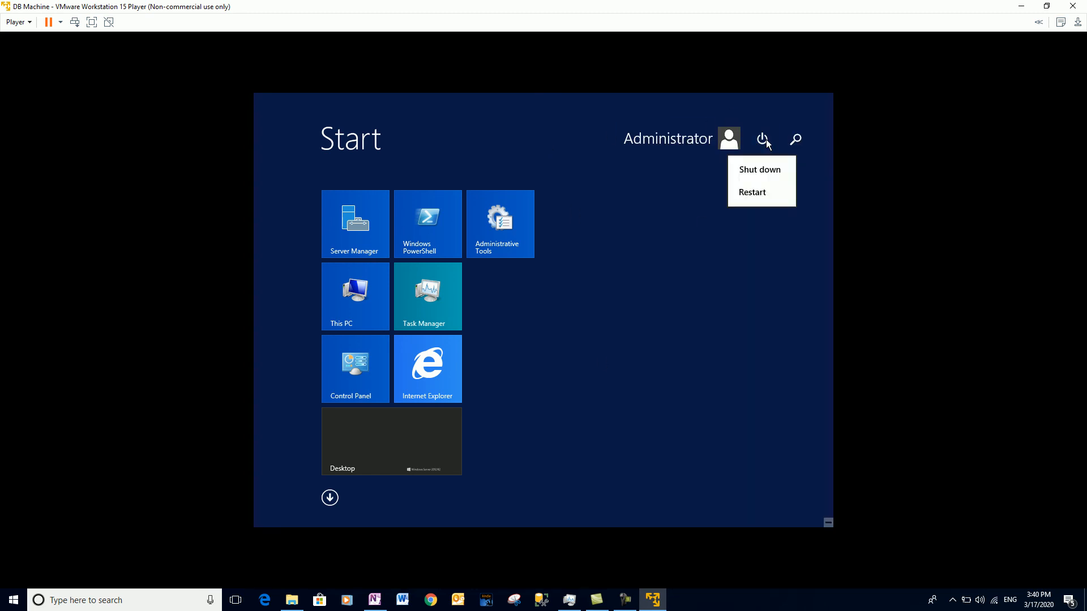
{"action": "left_click", "coordinate": [752, 193]}
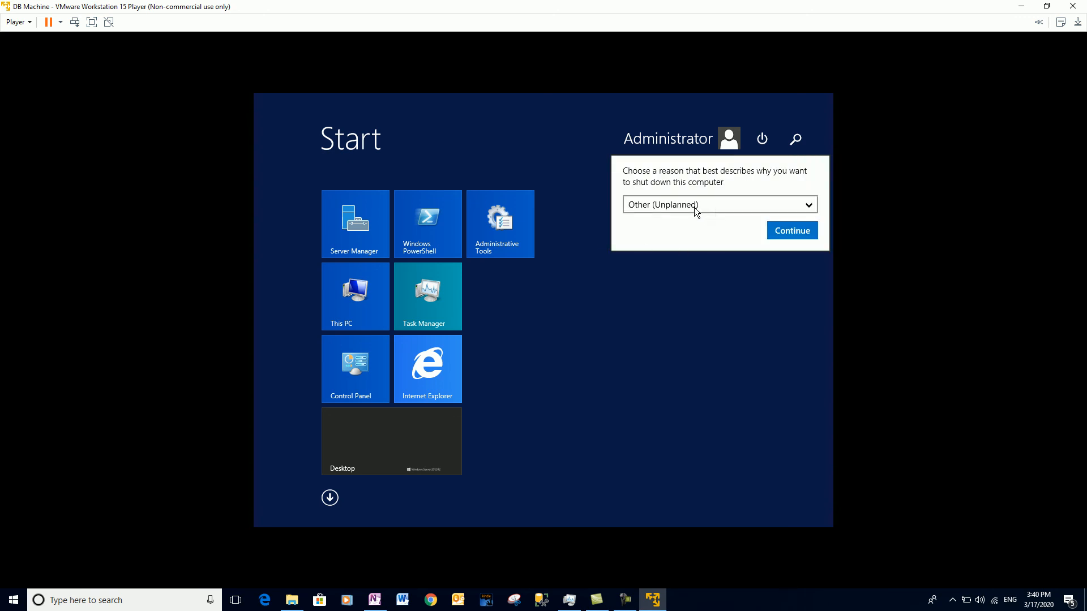
{"action": "left_click", "coordinate": [793, 230]}
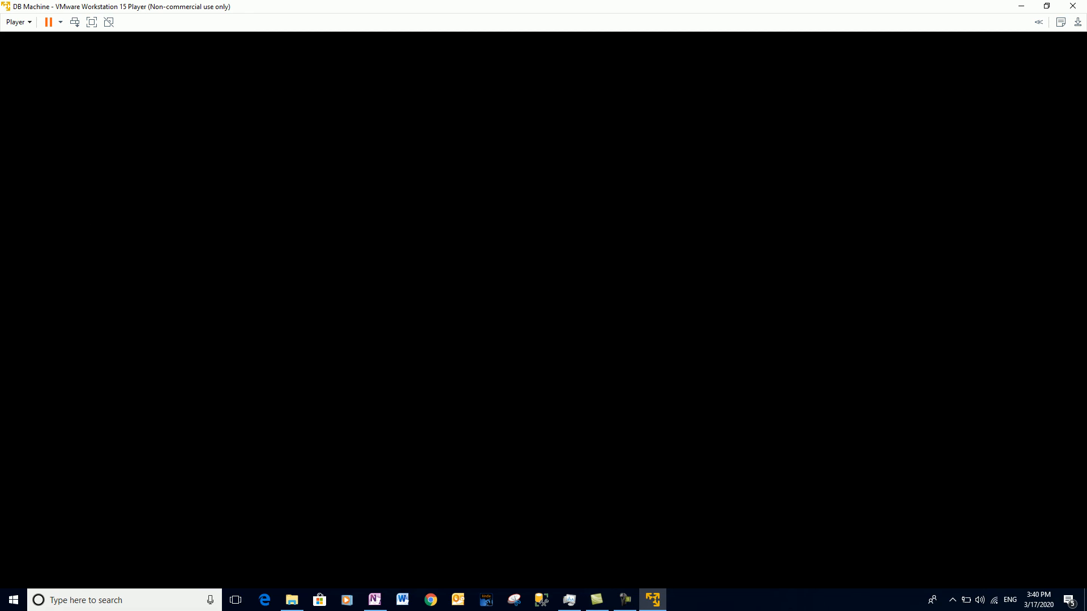
Resize and reposition the player window, dismiss the VMware Tools hint bar, and go full screen.
{"action": "double_click", "coordinate": [449, 10]}
{"action": "left_click_drag", "start_coordinate": [464, 101], "coordinate": [502, 36]}
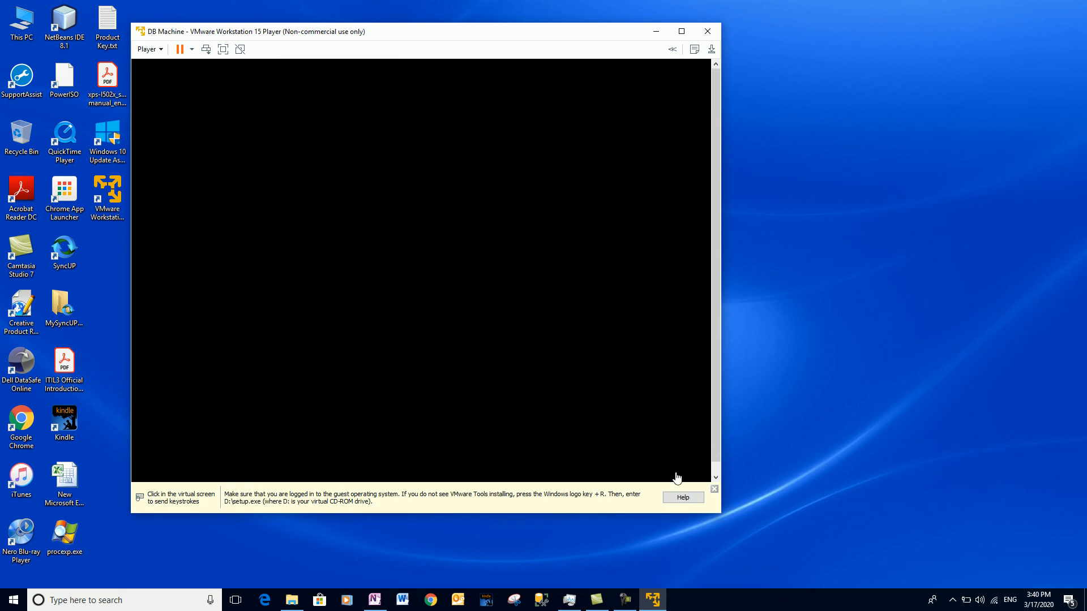
{"action": "left_click", "coordinate": [713, 490]}
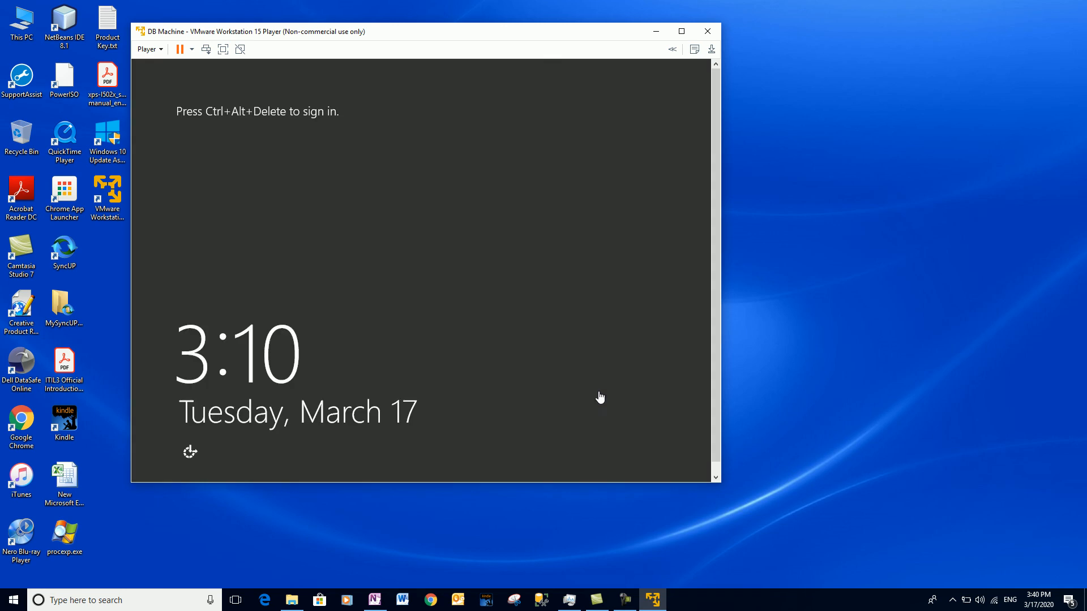
{"action": "left_click", "coordinate": [692, 49]}
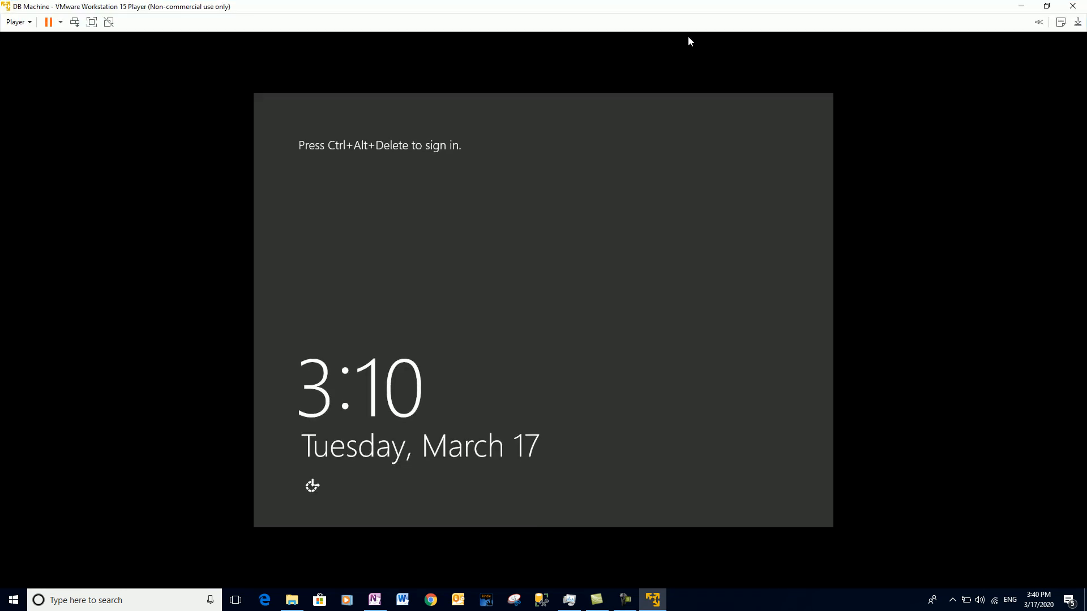
Sign in to the restarted guest as Administrator with the account password.
{"action": "left_click", "coordinate": [74, 22]}
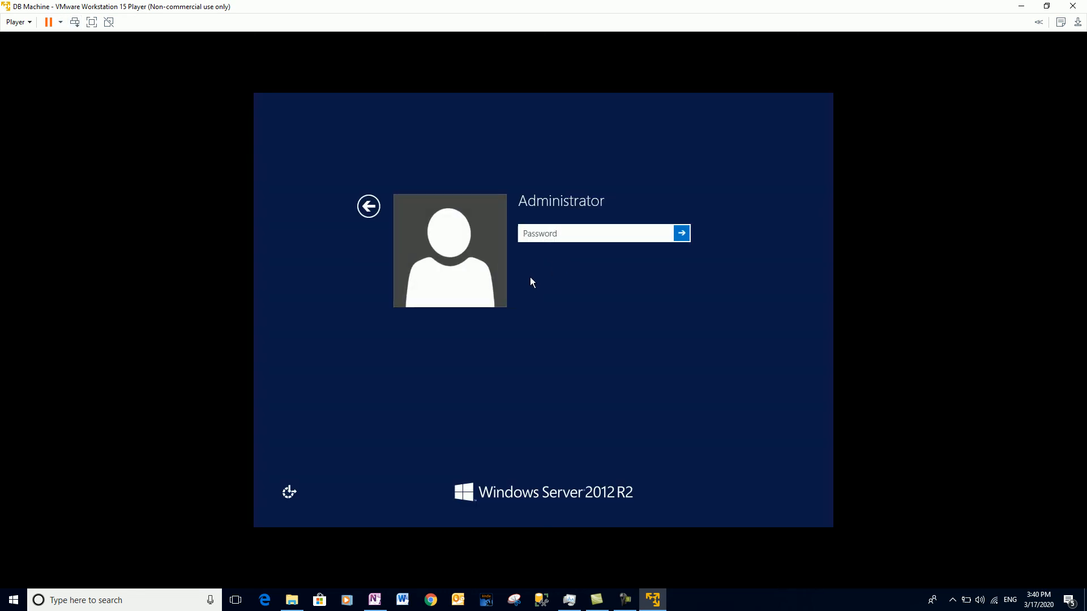
{"action": "type", "text": "*********"}
{"action": "key", "text": "Return"}
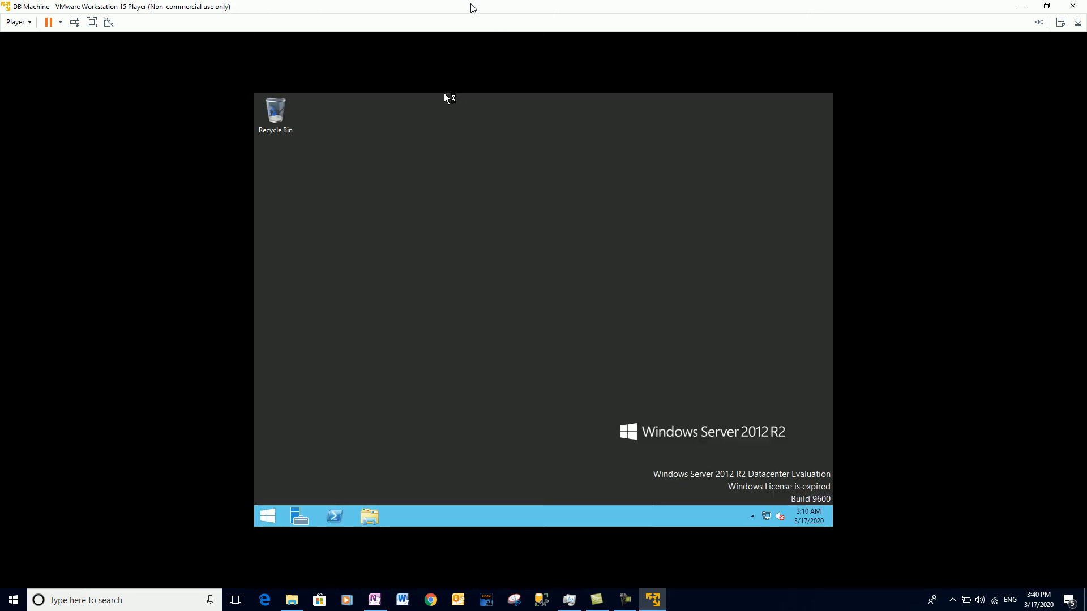
Toggle the player window between maximized and restored size over the host desktop.
{"action": "double_click", "coordinate": [472, 7]}
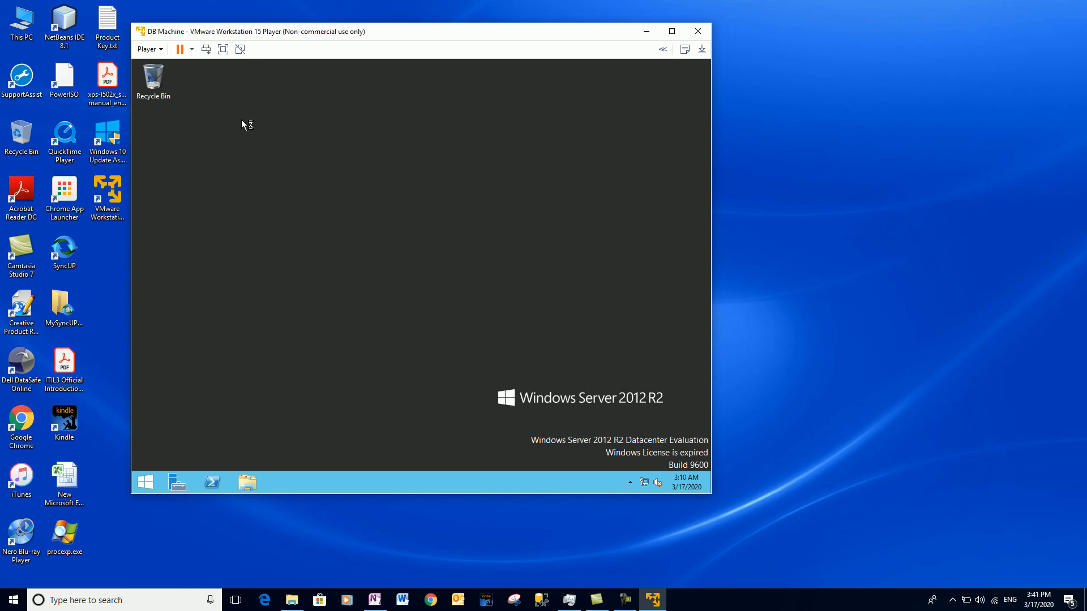
{"action": "double_click", "coordinate": [446, 32]}
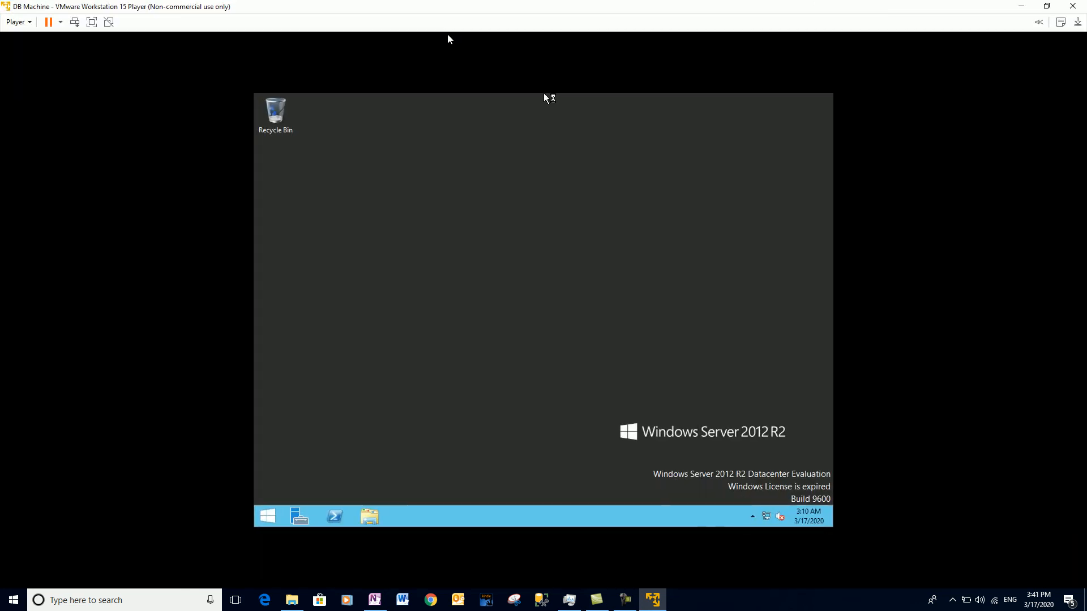
{"action": "double_click", "coordinate": [461, 5]}
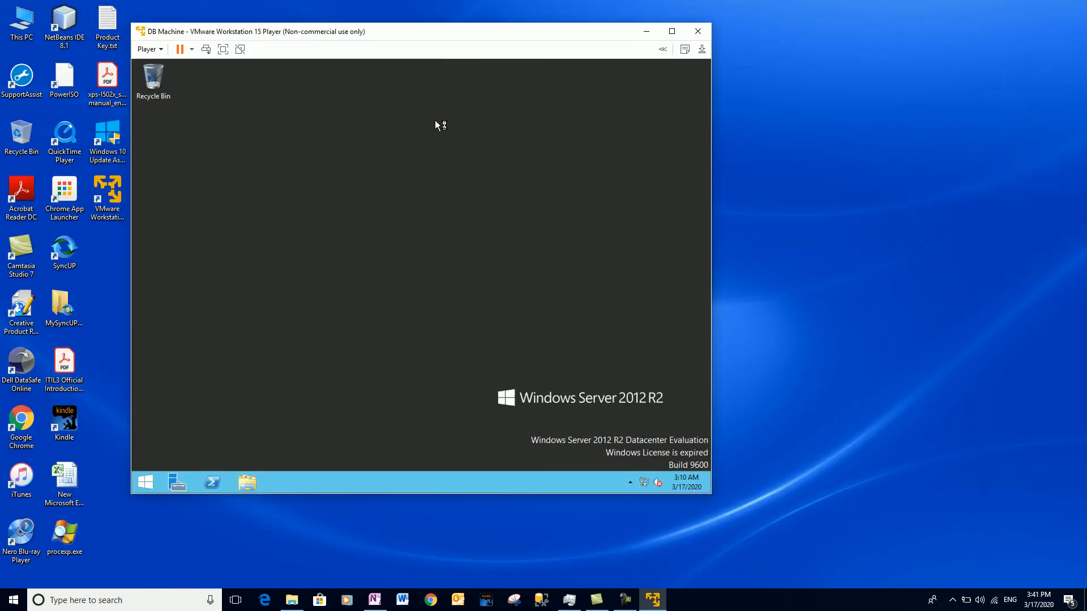
{"action": "right_click", "coordinate": [388, 160]}
Open Screen Resolution and apply and keep 1152 × 864.
{"action": "left_click", "coordinate": [418, 255]}
{"action": "left_click", "coordinate": [384, 249]}
{"action": "left_click", "coordinate": [369, 250]}
{"action": "left_click", "coordinate": [360, 268]}
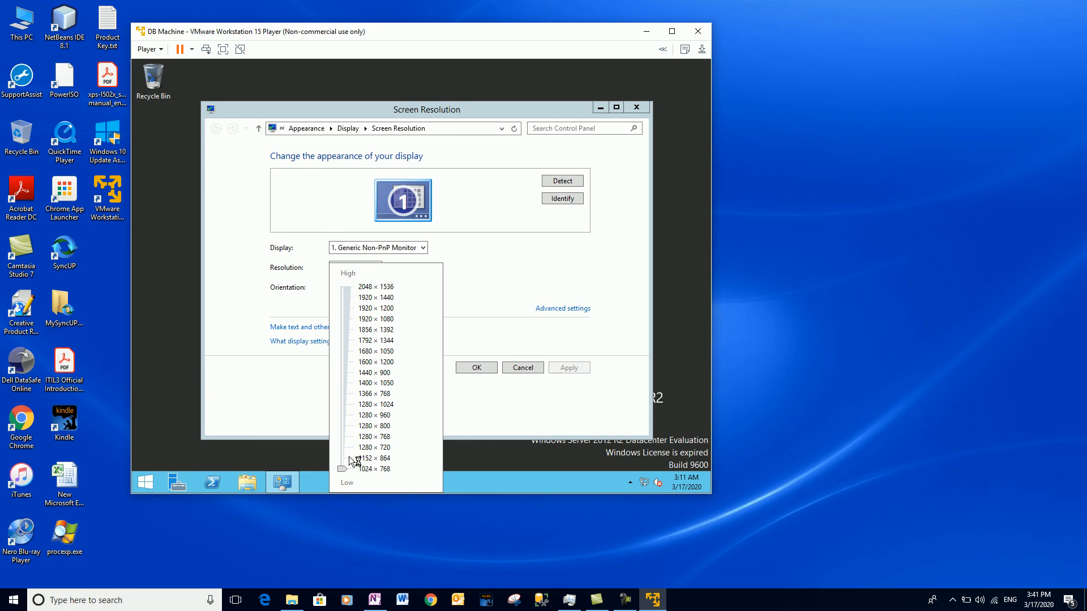
{"action": "left_click_drag", "start_coordinate": [342, 469], "coordinate": [342, 458]}
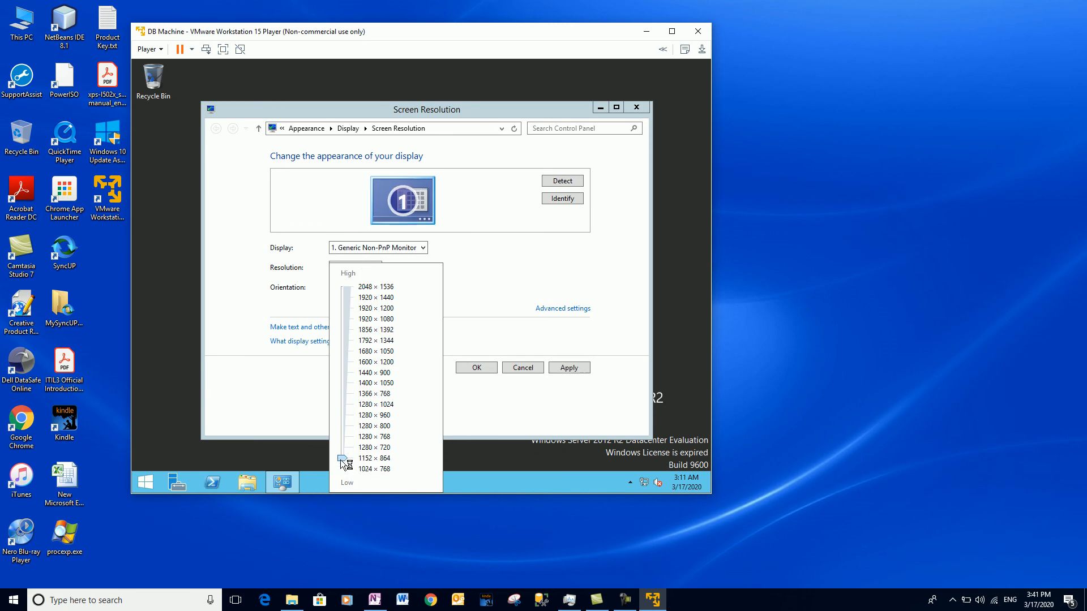
{"action": "left_click", "coordinate": [570, 371]}
{"action": "left_click", "coordinate": [569, 369]}
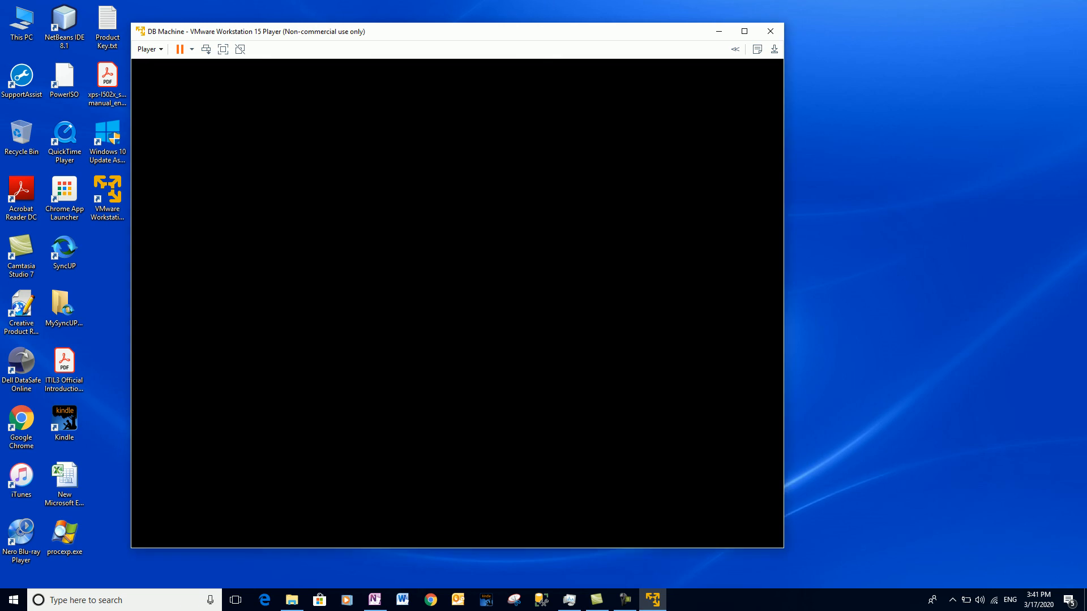
{"action": "left_click", "coordinate": [468, 275]}
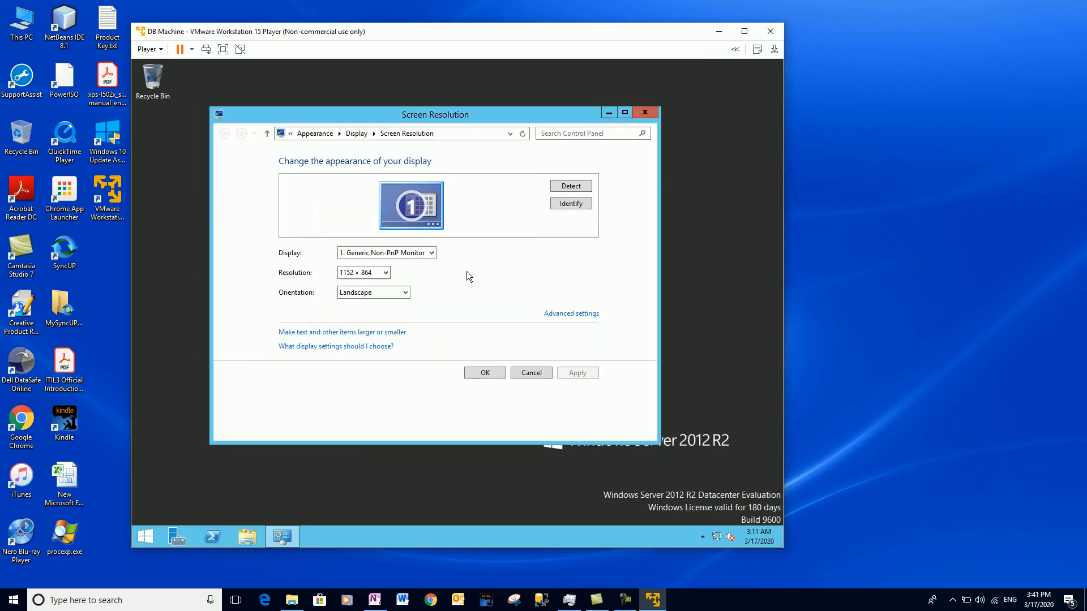
Apply and keep 1280 × 720 as the guest resolution.
{"action": "left_click", "coordinate": [383, 276]}
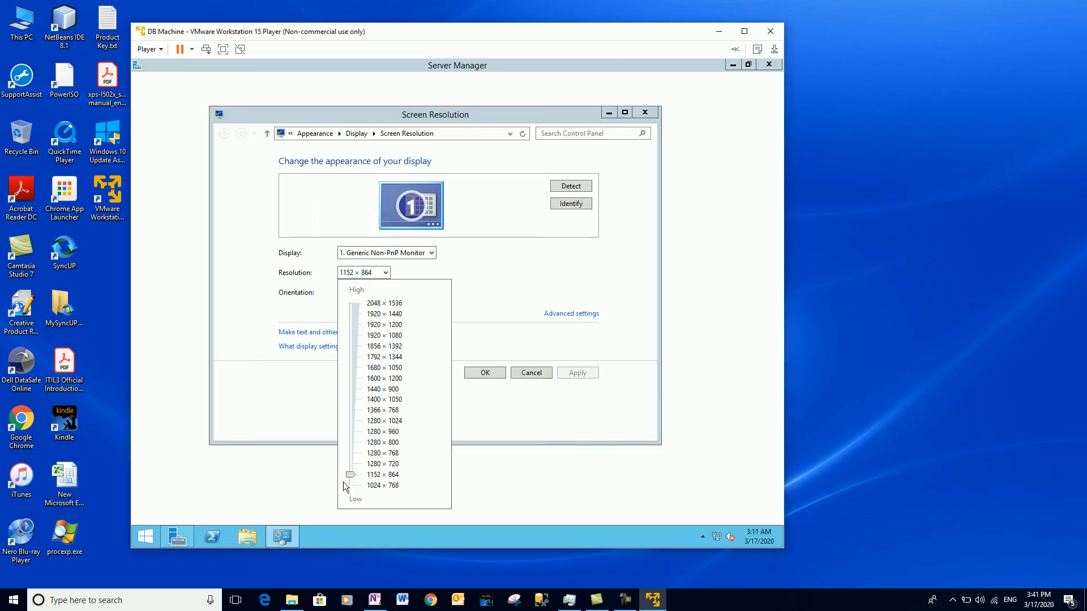
{"action": "left_click_drag", "start_coordinate": [350, 476], "coordinate": [350, 465]}
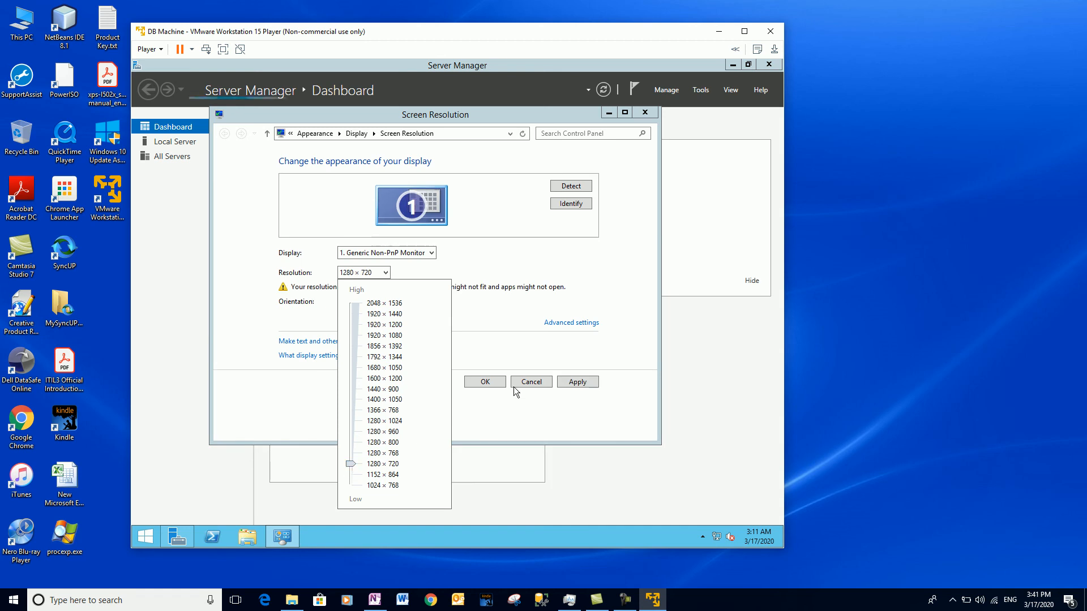
{"action": "left_click", "coordinate": [580, 382]}
{"action": "left_click", "coordinate": [583, 382]}
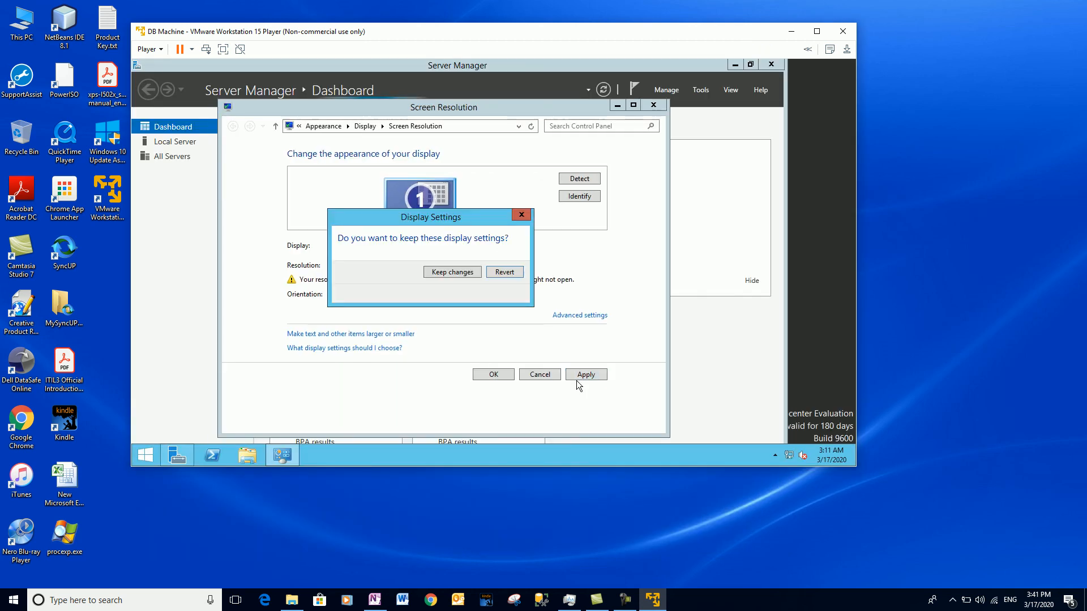
{"action": "left_click", "coordinate": [451, 271]}
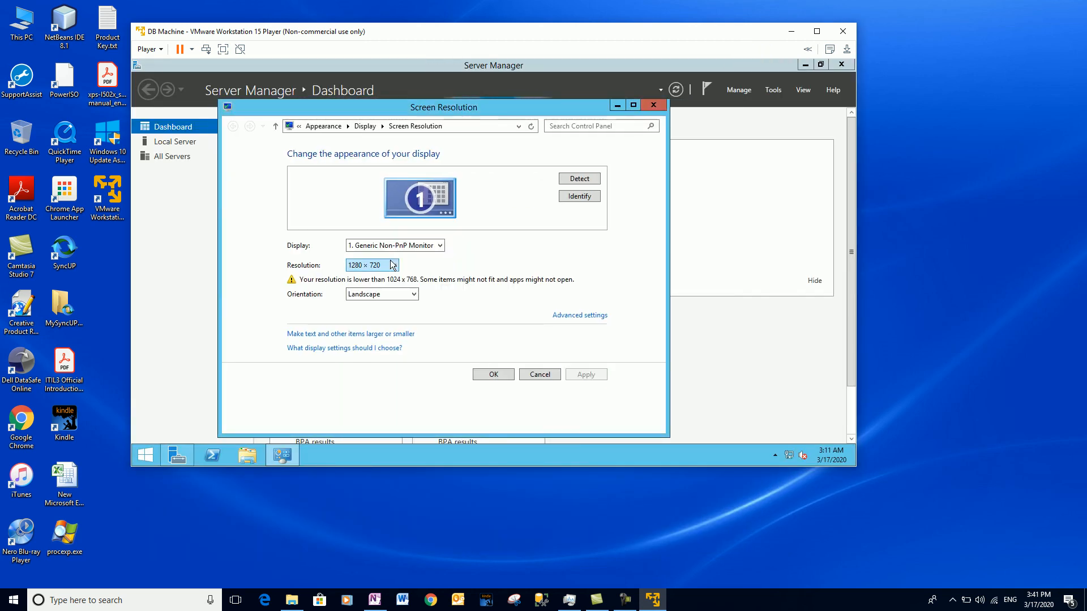
Try 1280 × 768 and then 1280 × 800, keeping each.
{"action": "left_click", "coordinate": [392, 265]}
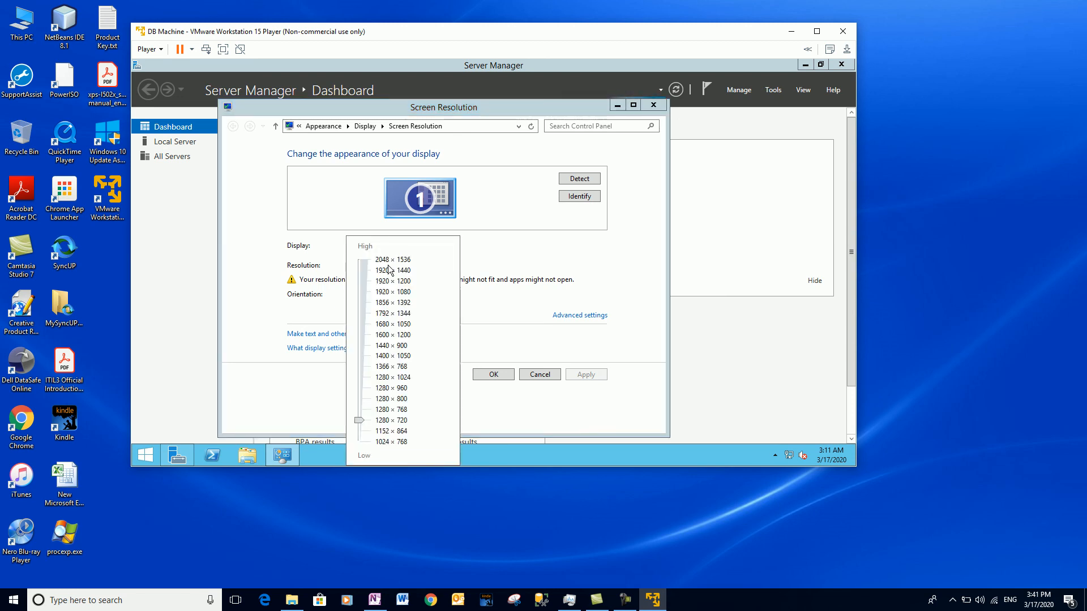
{"action": "left_click", "coordinate": [362, 412]}
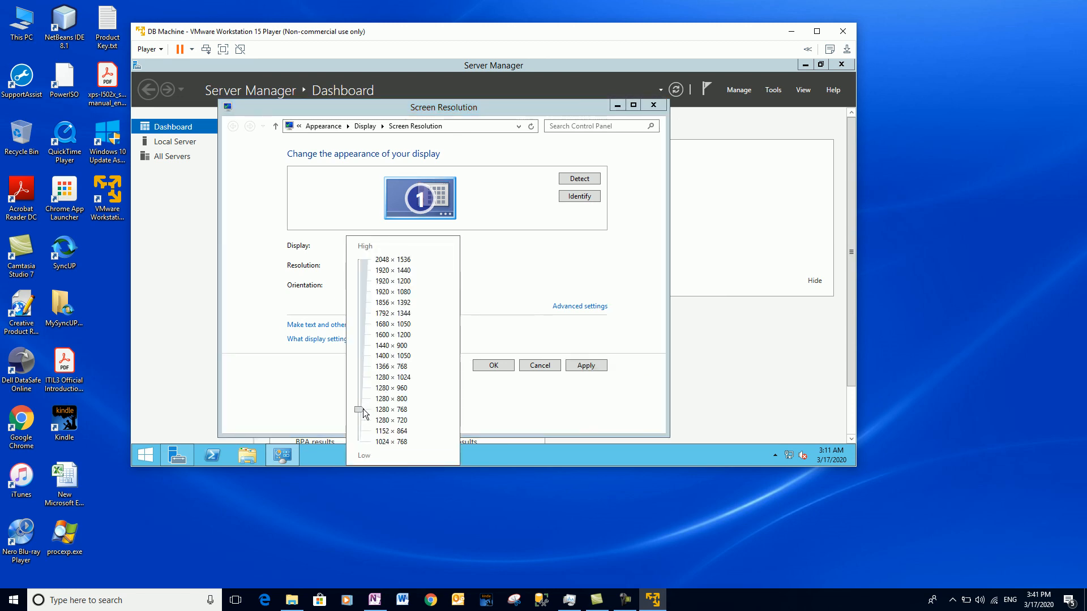
{"action": "left_click", "coordinate": [586, 366]}
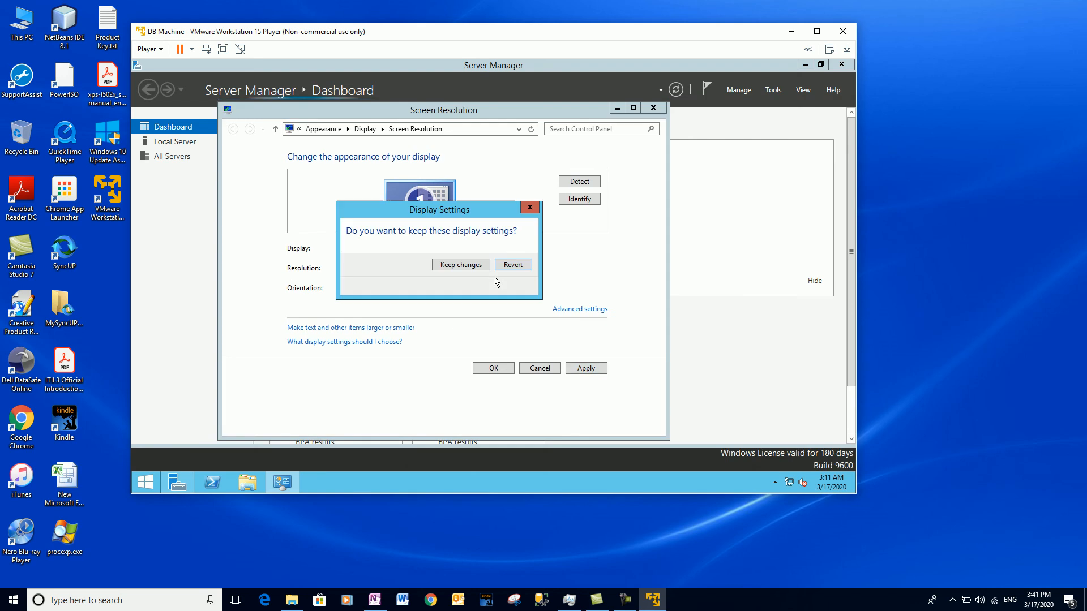
{"action": "left_click", "coordinate": [461, 264]}
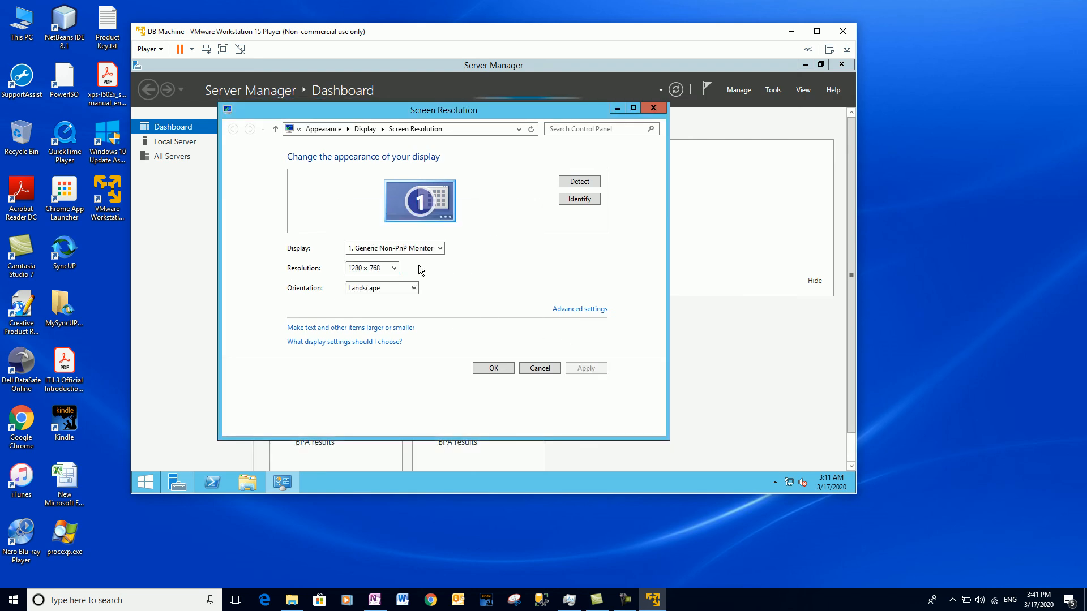
{"action": "left_click", "coordinate": [382, 268]}
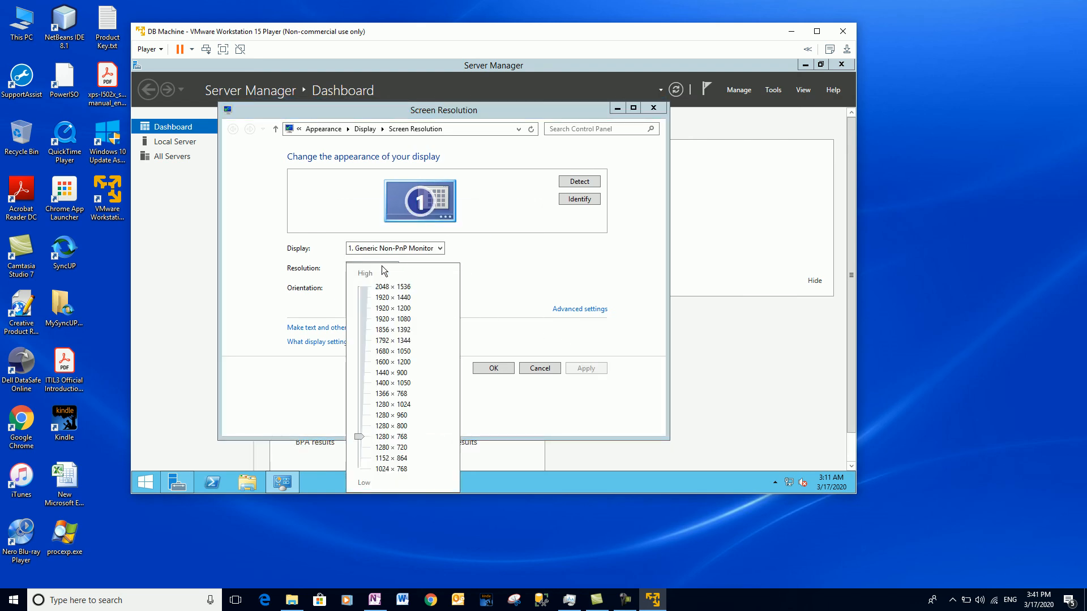
{"action": "left_click", "coordinate": [356, 426]}
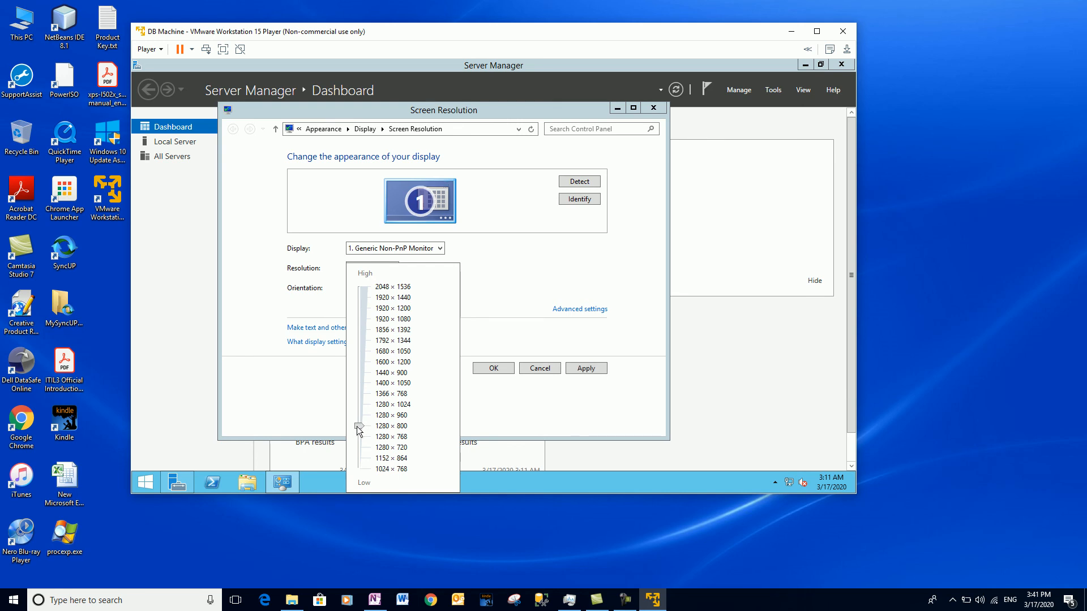
{"action": "left_click", "coordinate": [572, 369]}
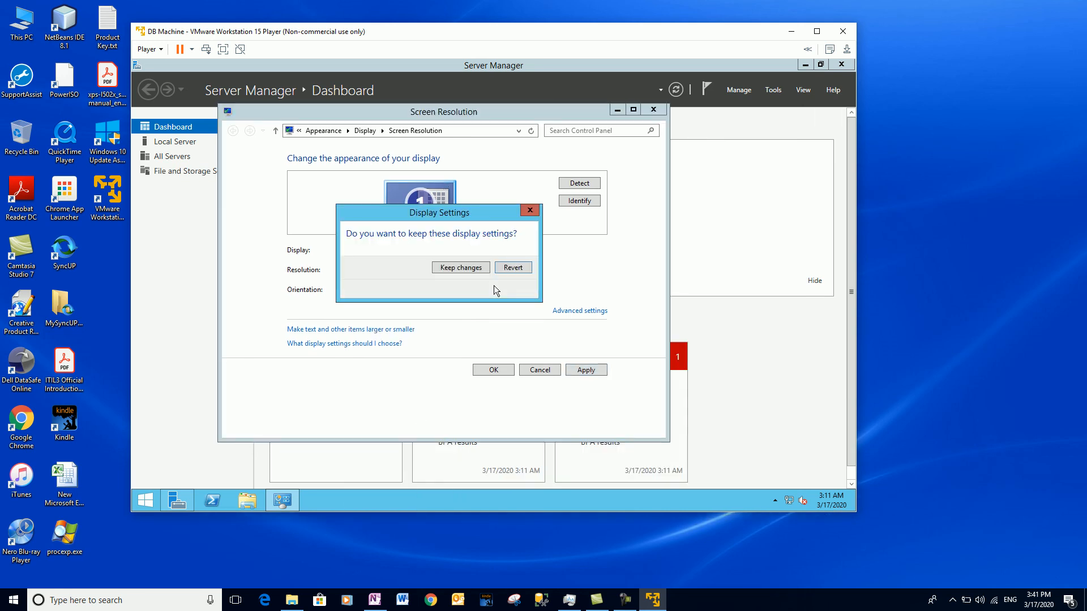
{"action": "left_click", "coordinate": [461, 268]}
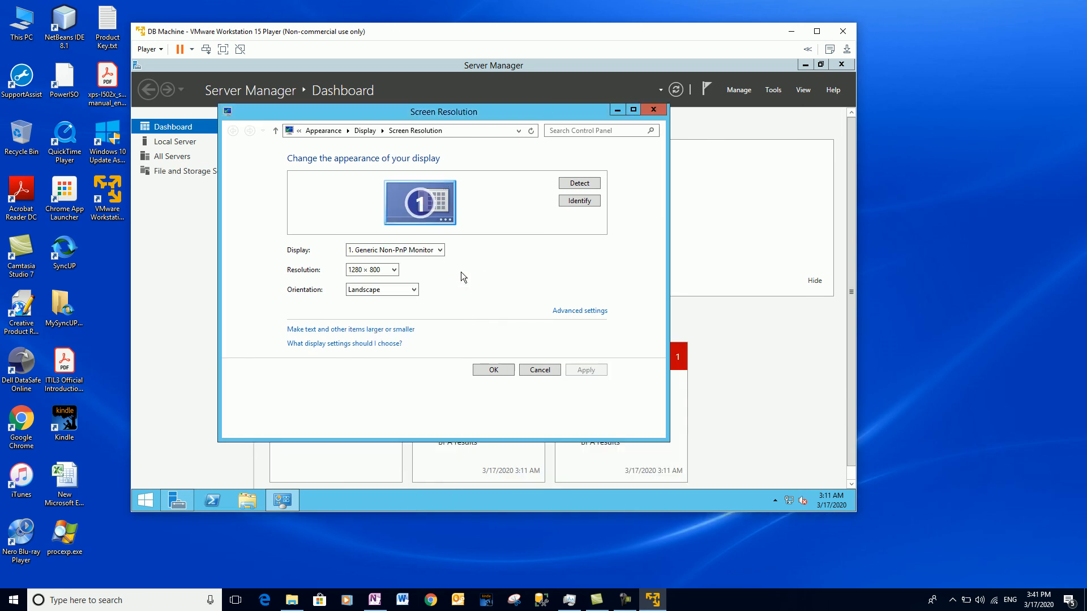
Apply and keep 1280 × 960, maximize the player window, and close Screen Resolution.
{"action": "left_click", "coordinate": [369, 270]}
{"action": "left_click", "coordinate": [361, 429]}
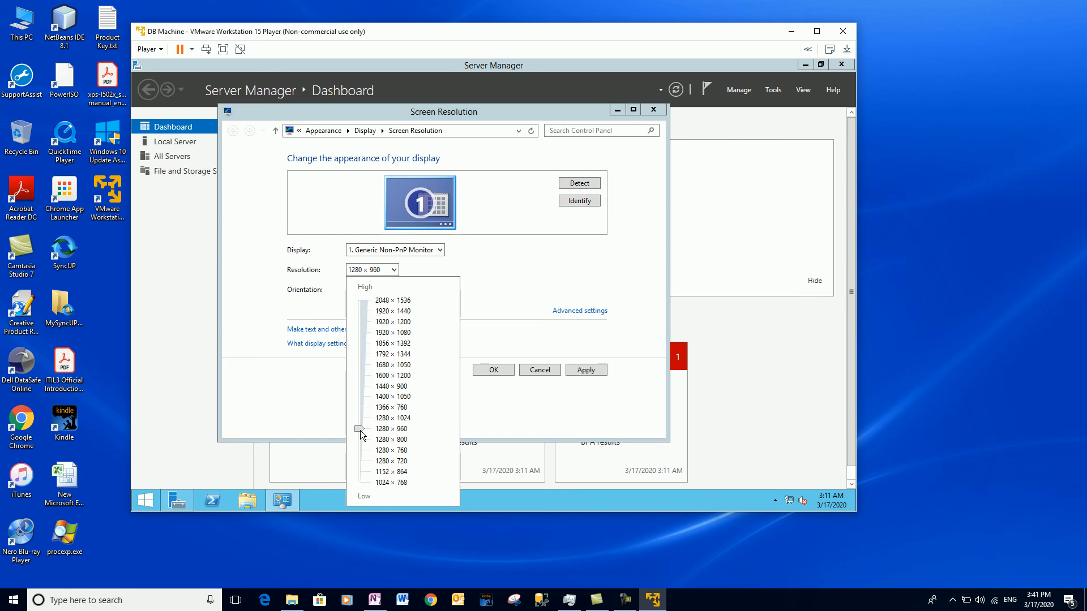
{"action": "left_click", "coordinate": [583, 371]}
{"action": "left_click", "coordinate": [575, 369]}
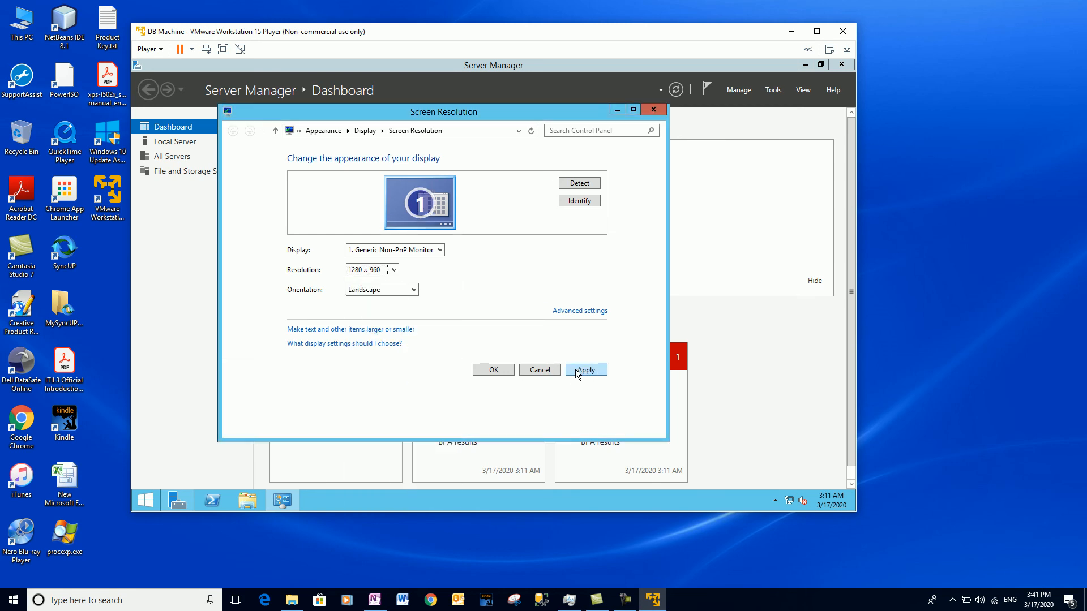
{"action": "left_click_drag", "start_coordinate": [500, 32], "coordinate": [505, 13]}
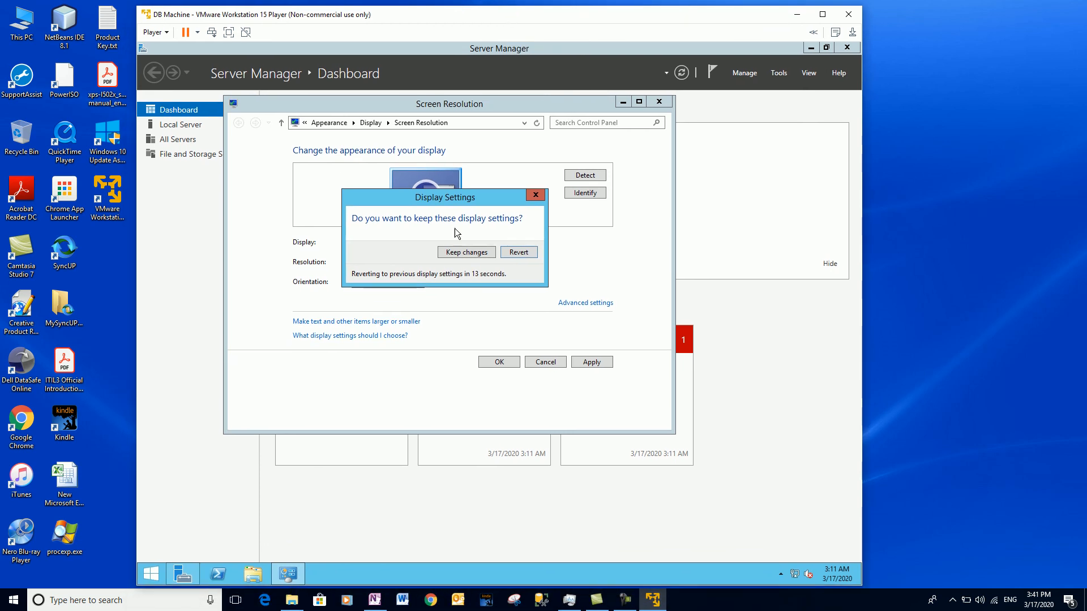
{"action": "left_click", "coordinate": [451, 251]}
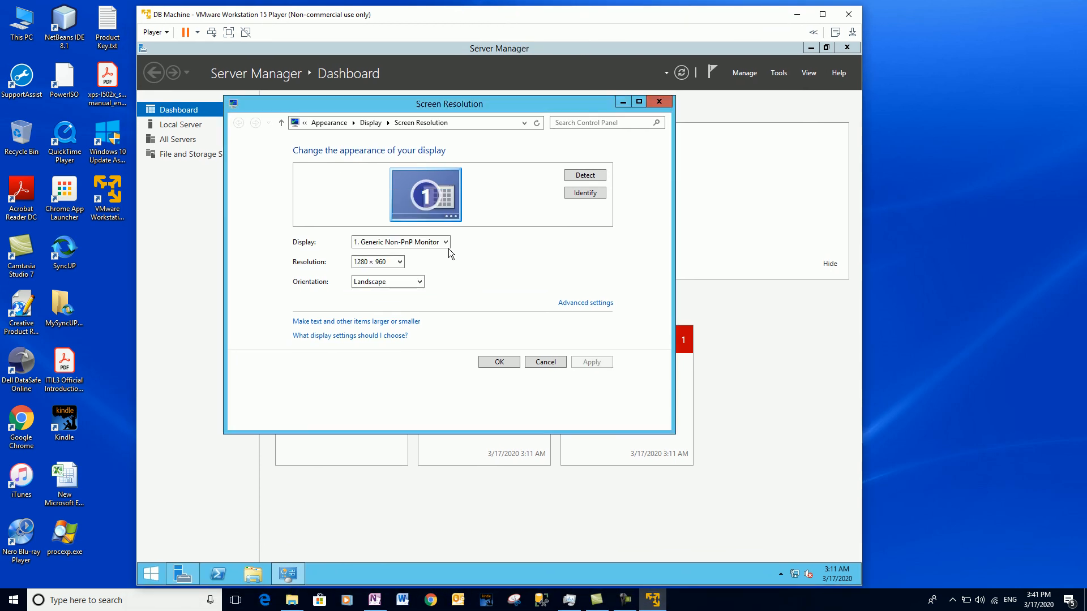
{"action": "double_click", "coordinate": [429, 32]}
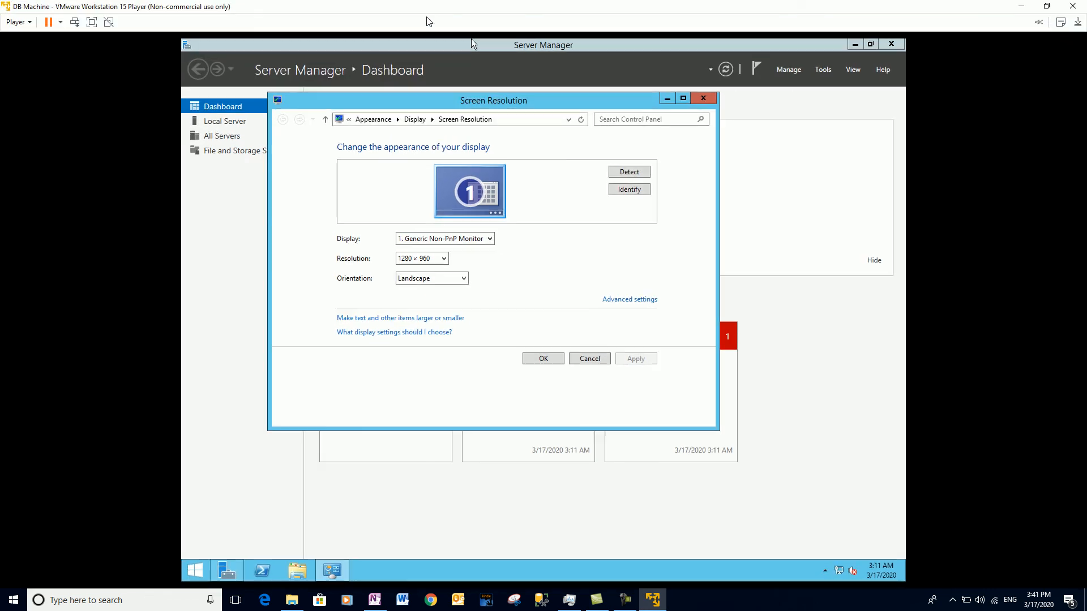
{"action": "left_click", "coordinate": [538, 361]}
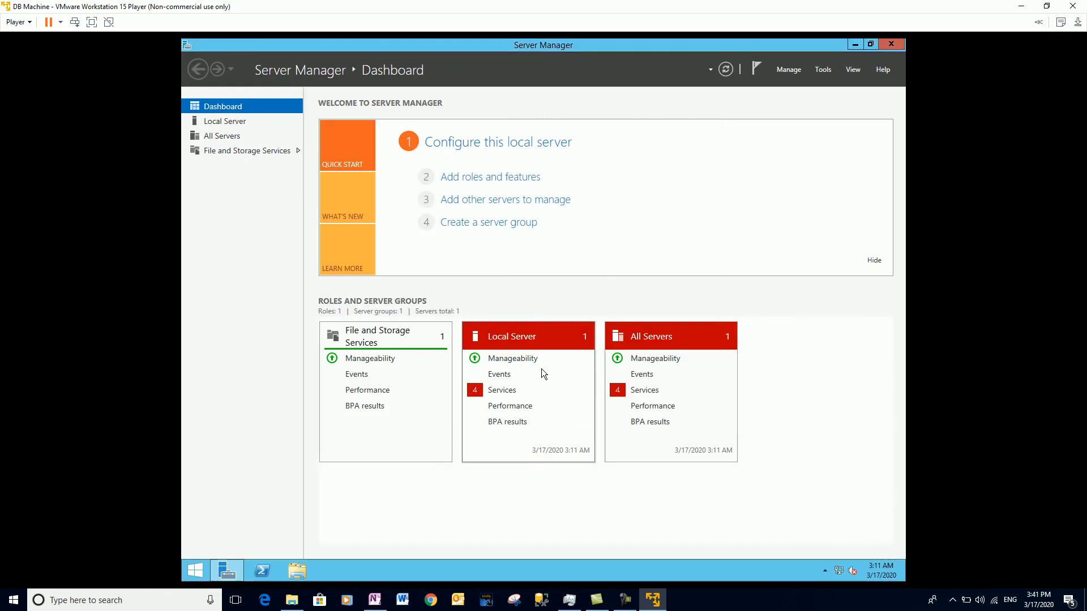
Close Server Manager in the guest and return to the OneNote checklist showing all three items ticked.
{"action": "left_click", "coordinate": [891, 45]}
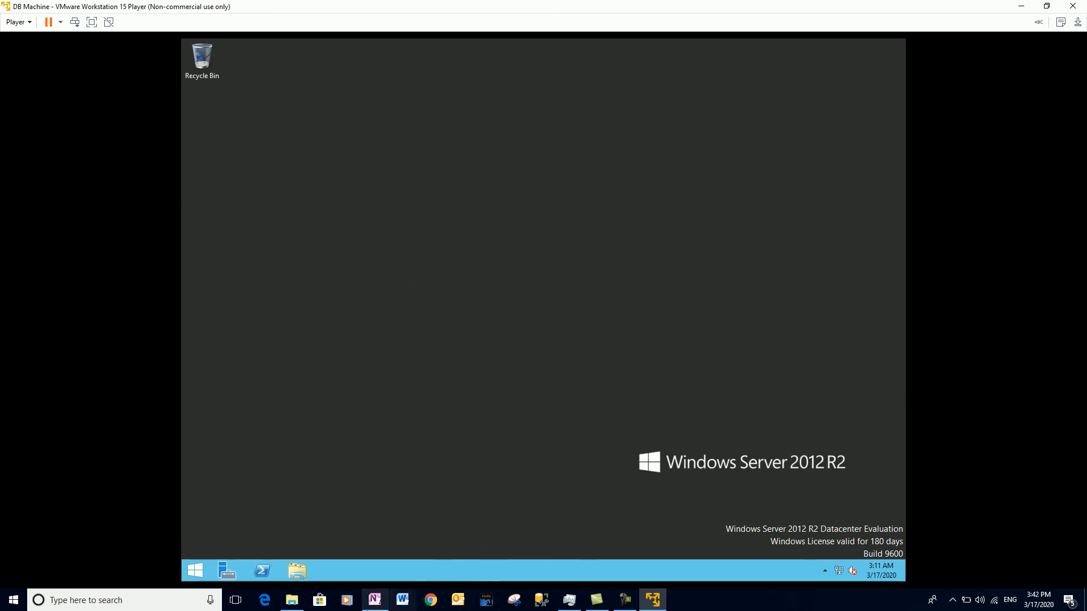
{"action": "left_click", "coordinate": [374, 599]}
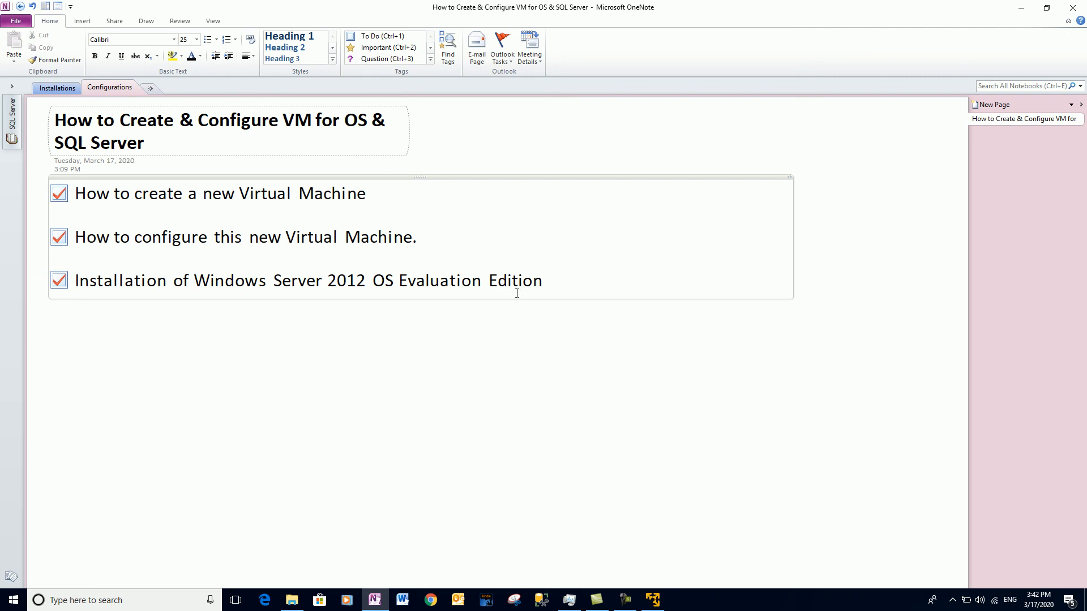
{"action": "left_click", "coordinate": [545, 287]}
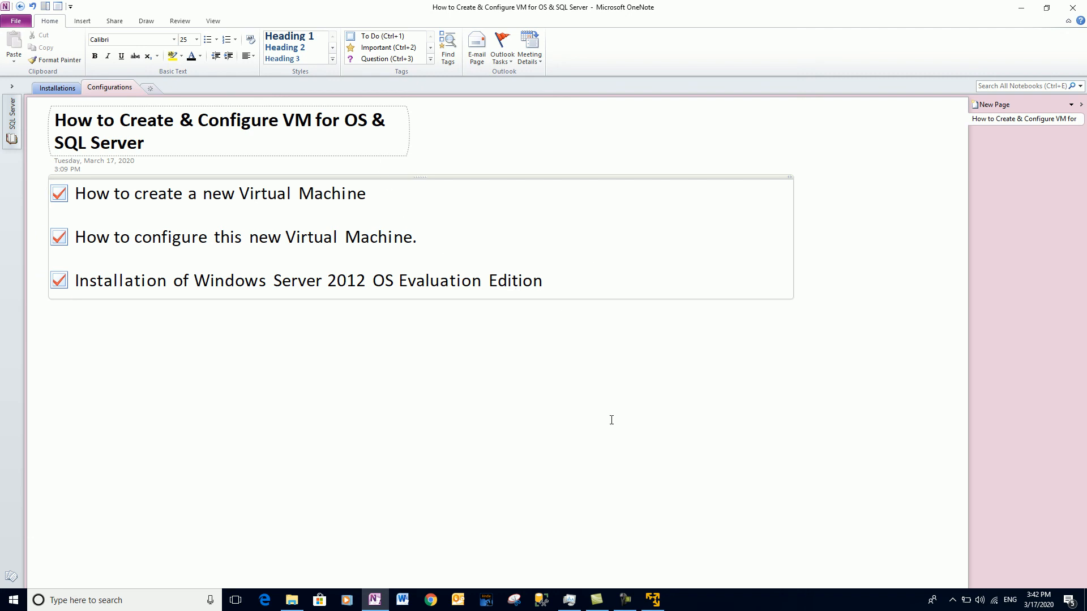